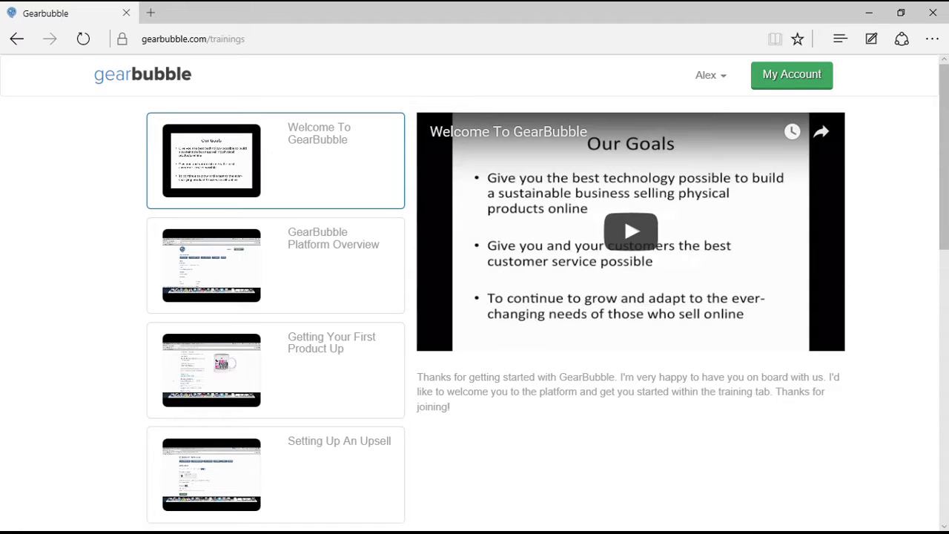
Return from the welcome training videos to the Dashboard using the gearbubble logo.
{"action": "left_click", "coordinate": [143, 74]}
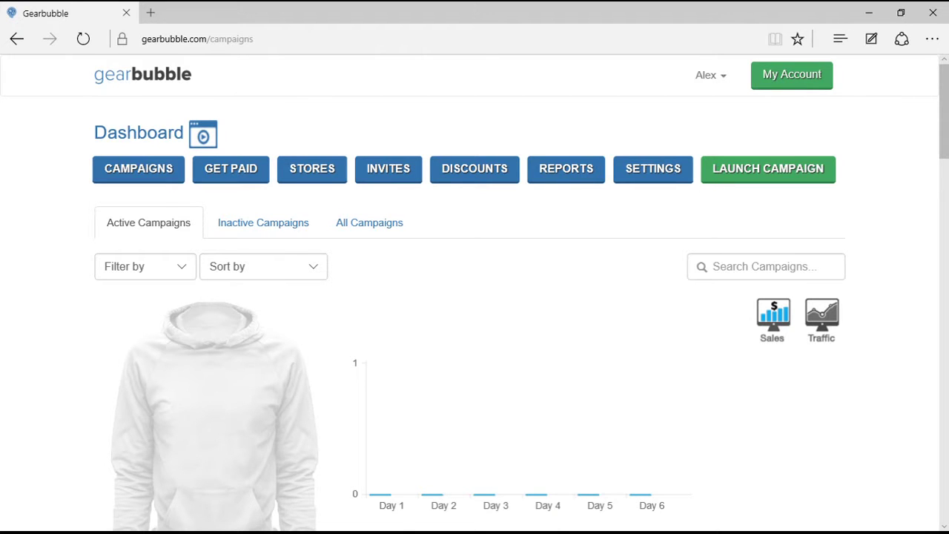
{"action": "scroll", "coordinate": [475, 297], "scroll_direction": "down", "scroll_amount": 7}
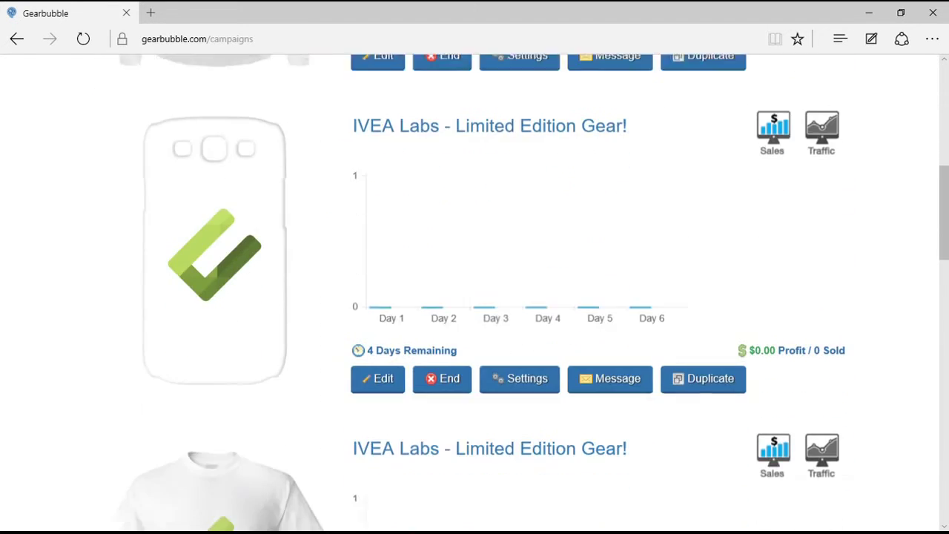
{"action": "scroll", "coordinate": [475, 296], "scroll_direction": "down", "scroll_amount": 1}
{"action": "scroll", "coordinate": [474, 297], "scroll_direction": "up", "scroll_amount": 7}
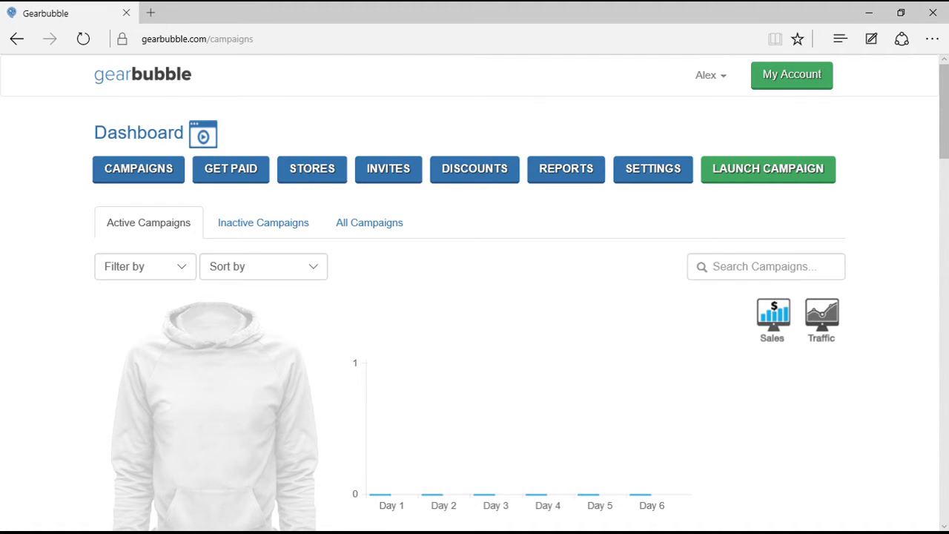
{"action": "scroll", "coordinate": [474, 296], "scroll_direction": "down", "scroll_amount": 5}
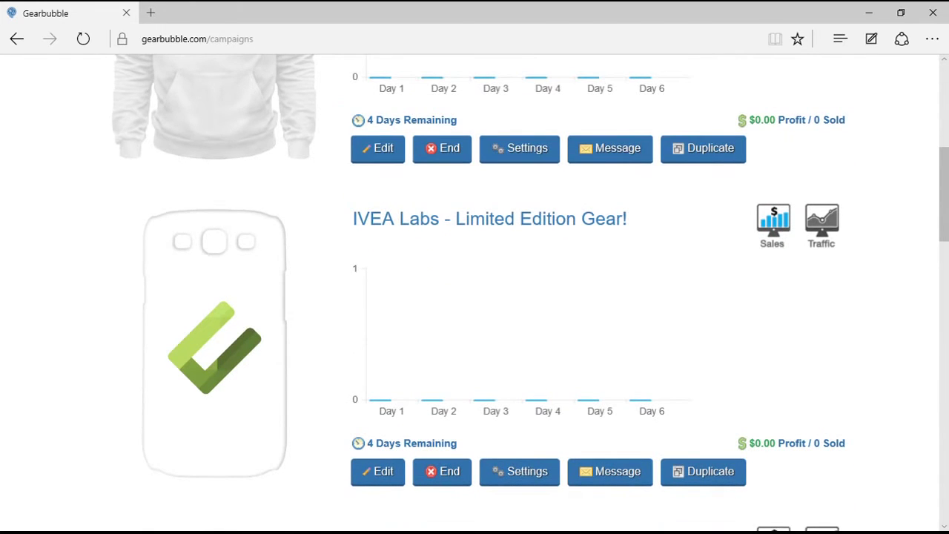
{"action": "scroll", "coordinate": [474, 296], "scroll_direction": "up", "scroll_amount": 6}
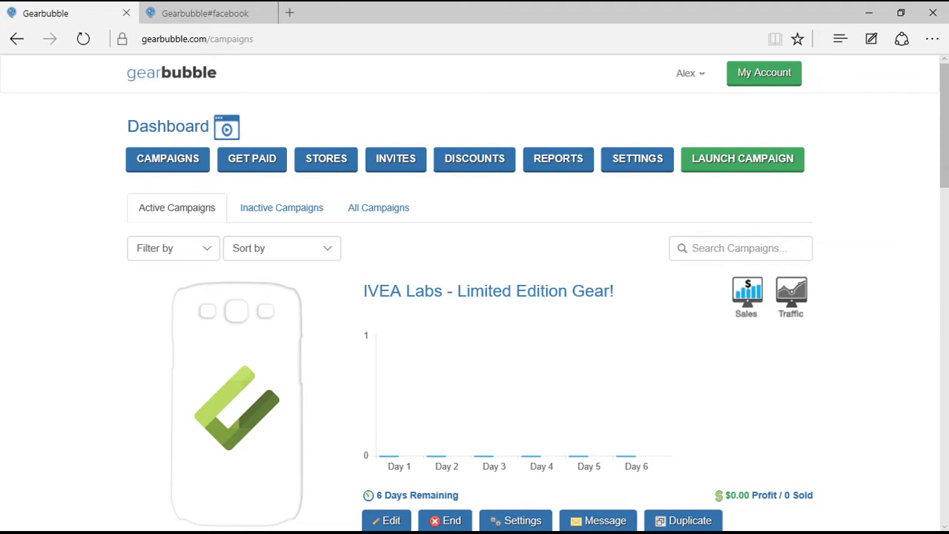
Launch a new campaign with the Shirt / Hoodie product and continue to Create your design.
{"action": "left_click", "coordinate": [742, 158]}
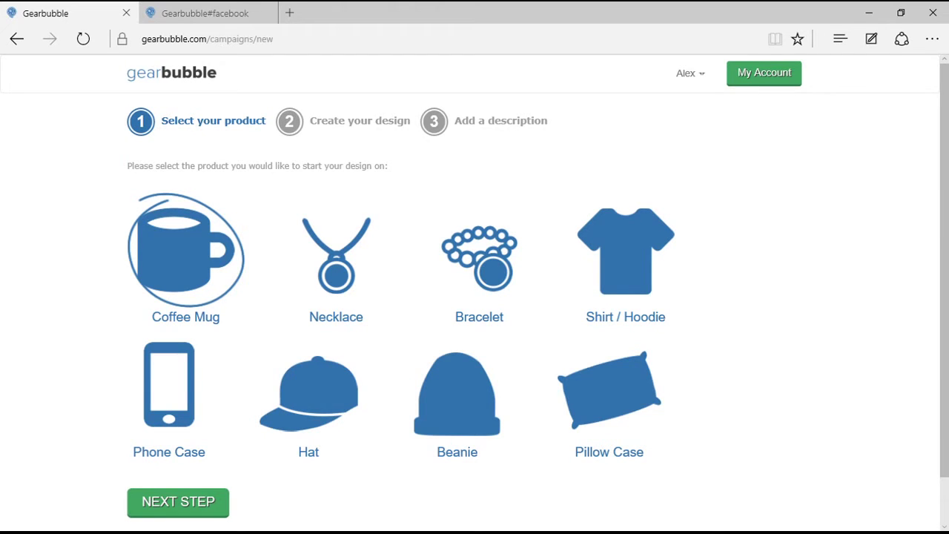
{"action": "left_click", "coordinate": [626, 252]}
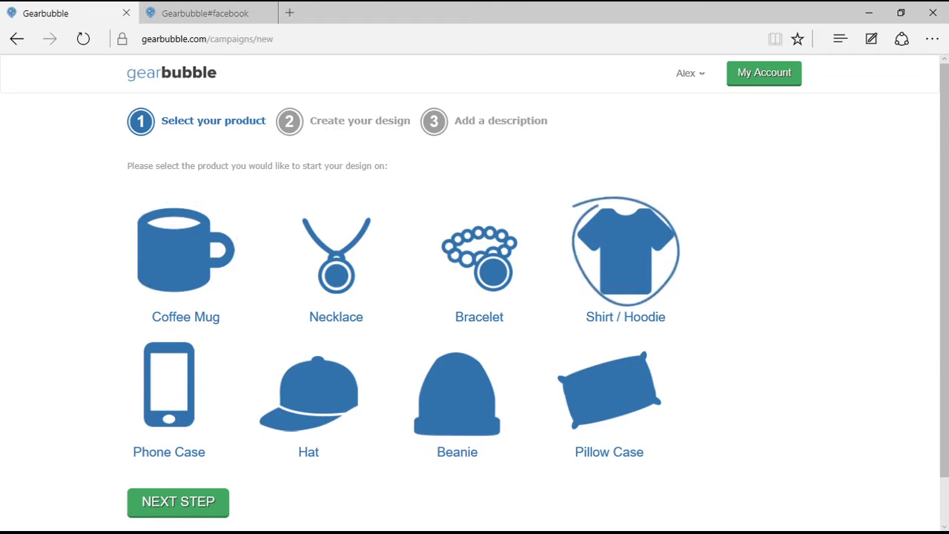
{"action": "left_click", "coordinate": [178, 502]}
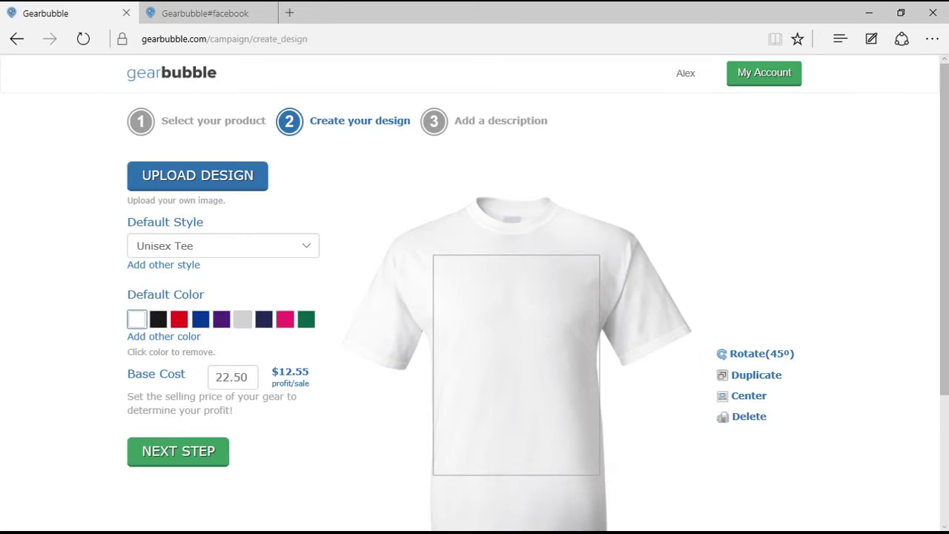
Switch the Default Style to Hoodie and upload the green check-mark logo PNG.
{"action": "left_click", "coordinate": [306, 246]}
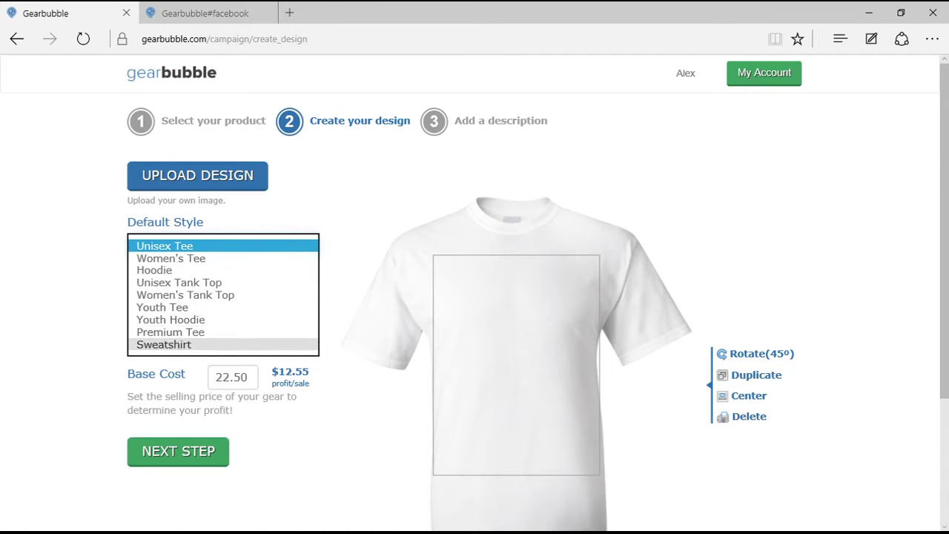
{"action": "left_click", "coordinate": [178, 270]}
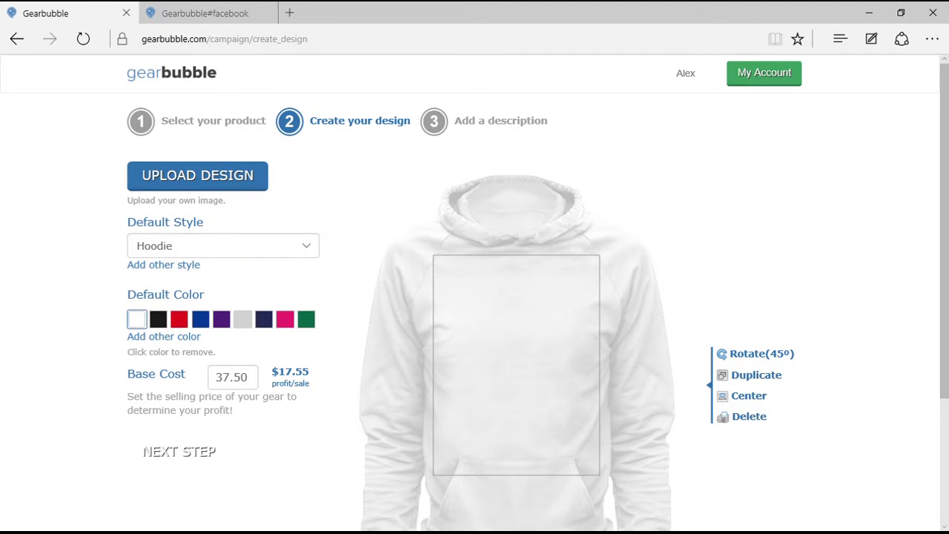
{"action": "scroll", "coordinate": [475, 297], "scroll_direction": "down", "scroll_amount": 2}
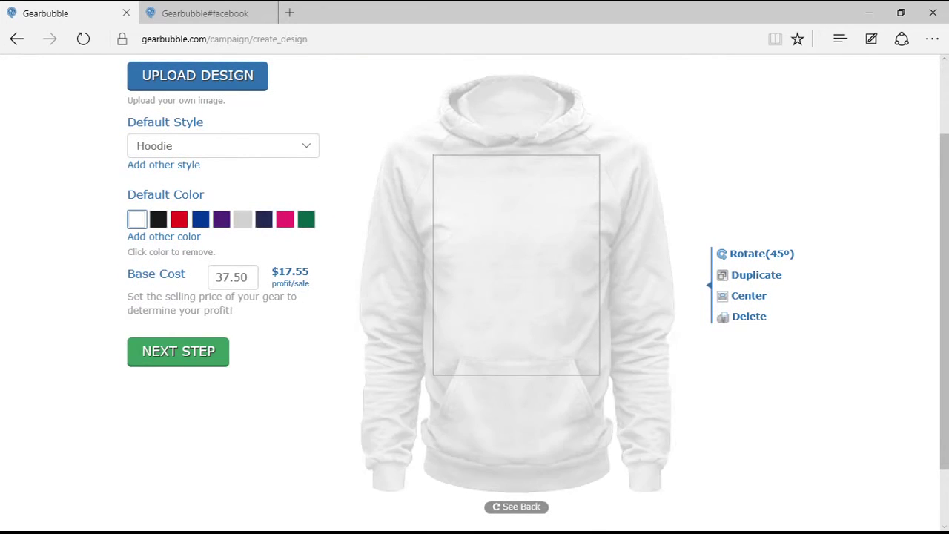
{"action": "left_click", "coordinate": [197, 75]}
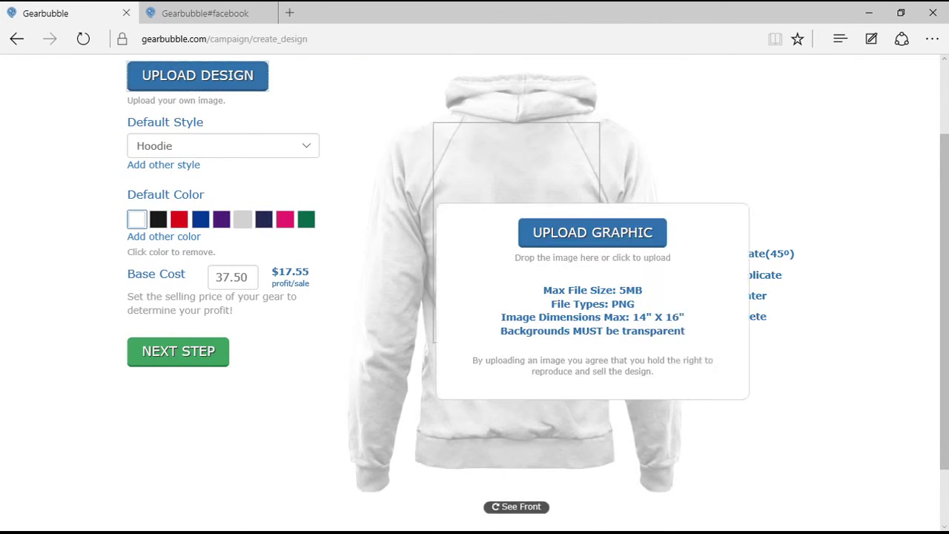
{"action": "left_click", "coordinate": [592, 233]}
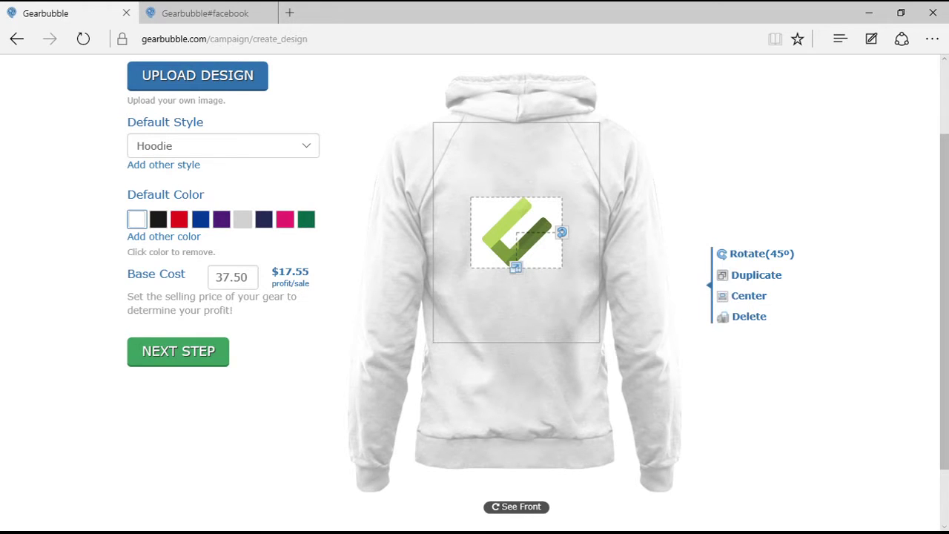
Enlarge the back logo, set the hoodie base cost to 25, and add green as a colour.
{"action": "left_click_drag", "start_coordinate": [516, 267], "coordinate": [516, 310]}
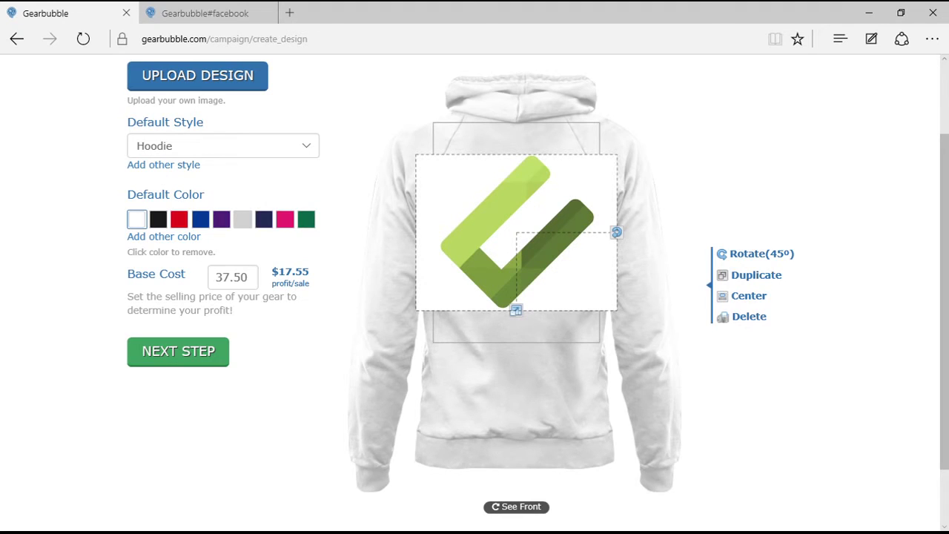
{"action": "left_click", "coordinate": [231, 276]}
{"action": "type", "text": "20"}
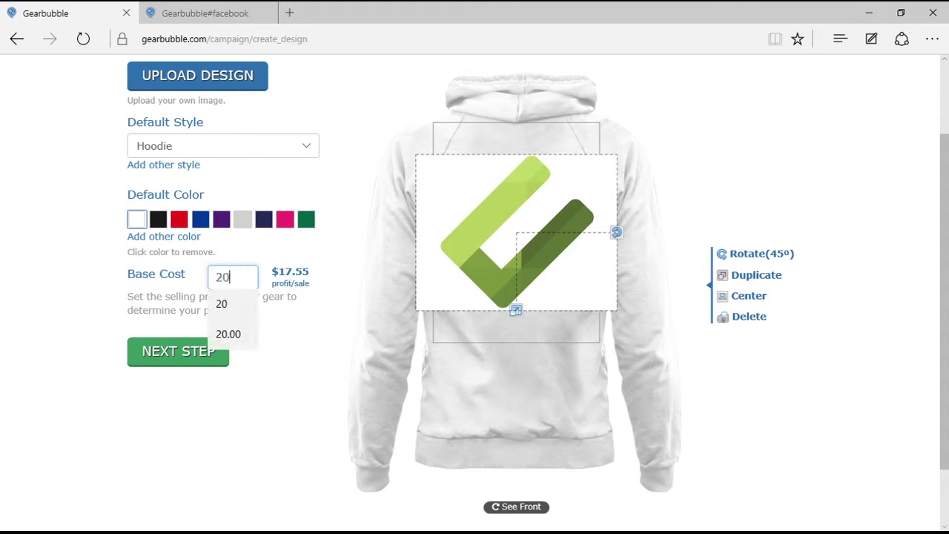
{"action": "key", "text": "Tab"}
{"action": "left_click", "coordinate": [230, 276]}
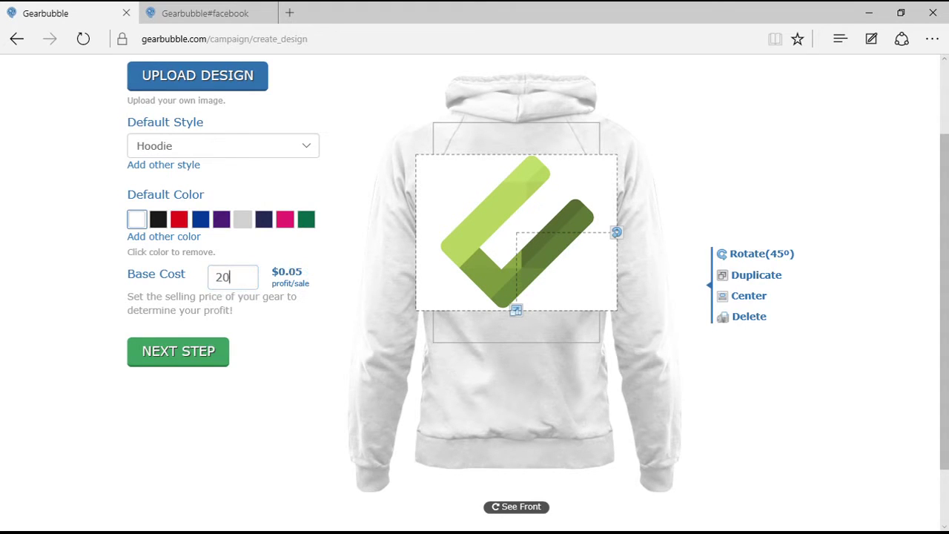
{"action": "key", "text": "BackSpace"}
{"action": "key", "text": "BackSpace"}
{"action": "type", "text": "25"}
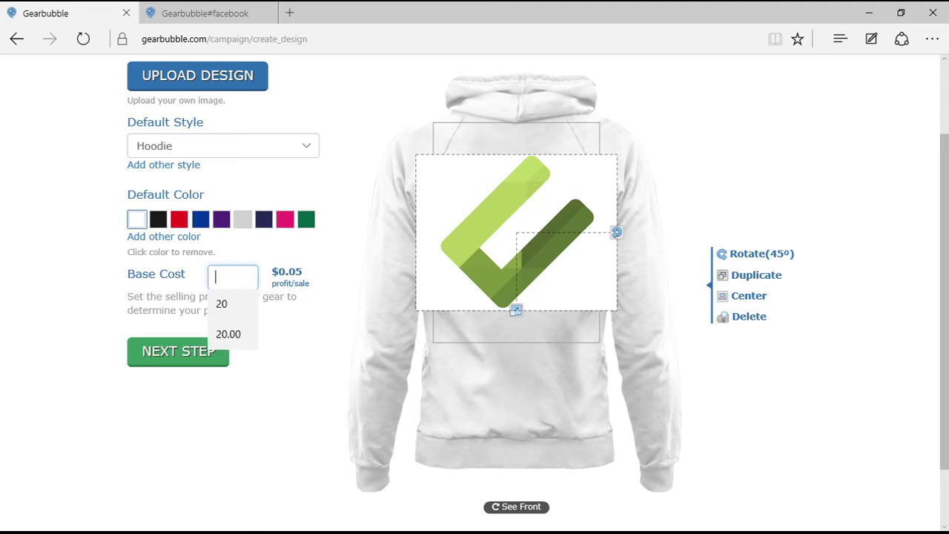
{"action": "key", "text": "Tab"}
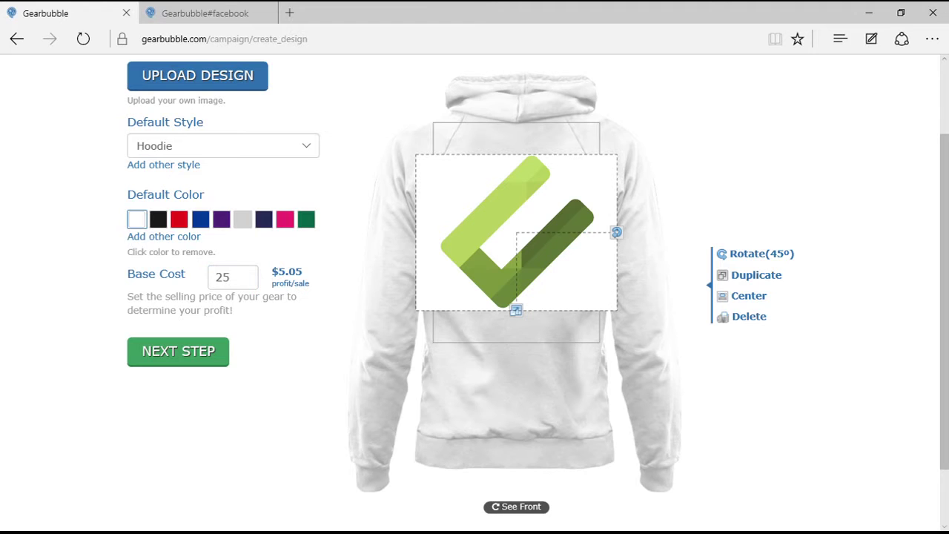
{"action": "left_click", "coordinate": [163, 236]}
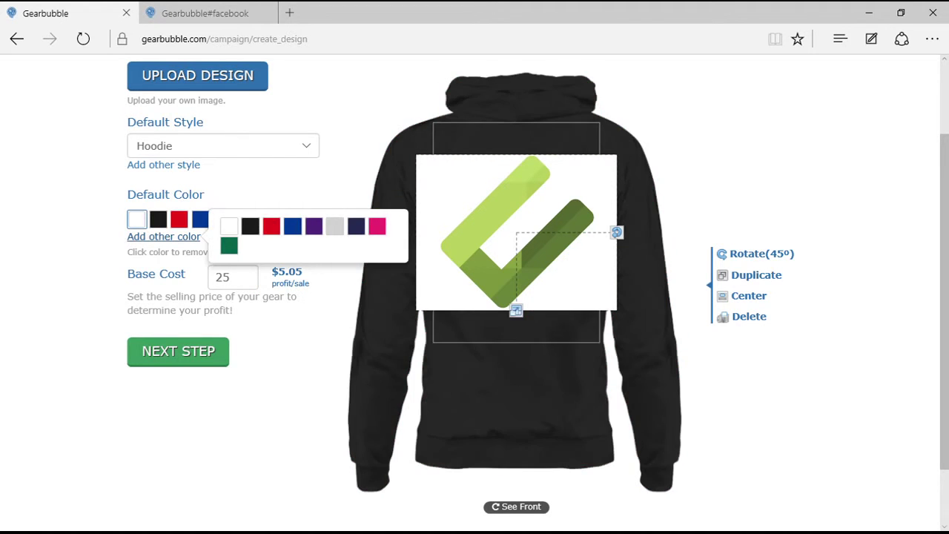
{"action": "left_click", "coordinate": [228, 246]}
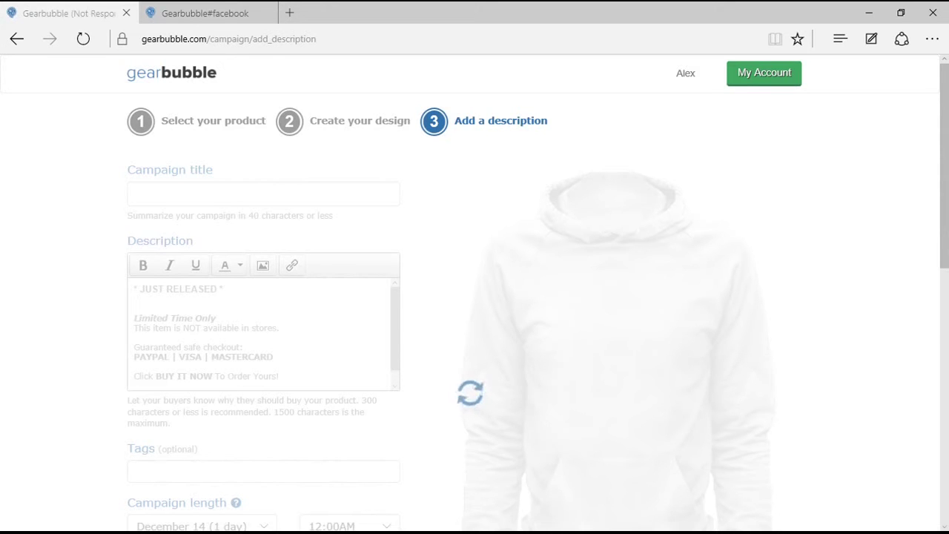
{"action": "scroll", "coordinate": [538, 297], "scroll_direction": "down", "scroll_amount": 3}
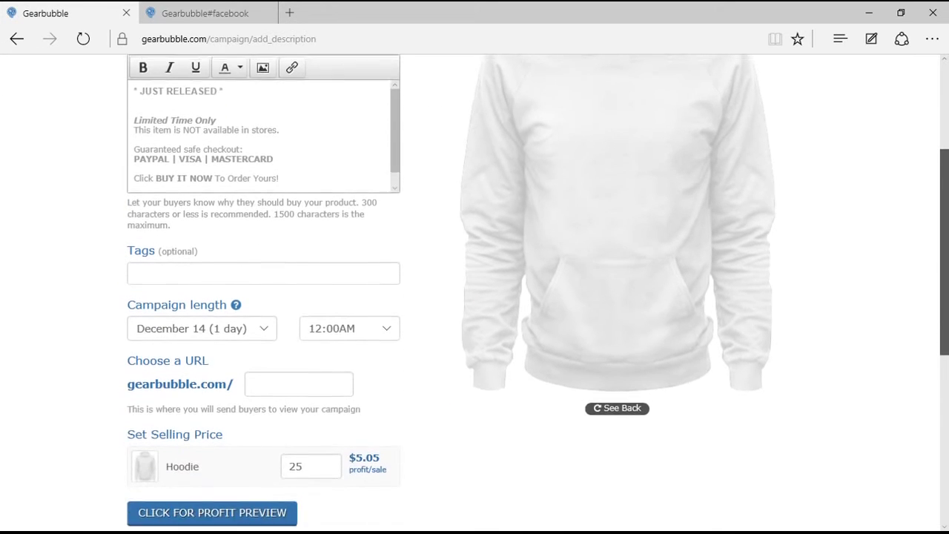
{"action": "scroll", "coordinate": [538, 297], "scroll_direction": "up", "scroll_amount": 1}
{"action": "scroll", "coordinate": [538, 296], "scroll_direction": "down", "scroll_amount": 3}
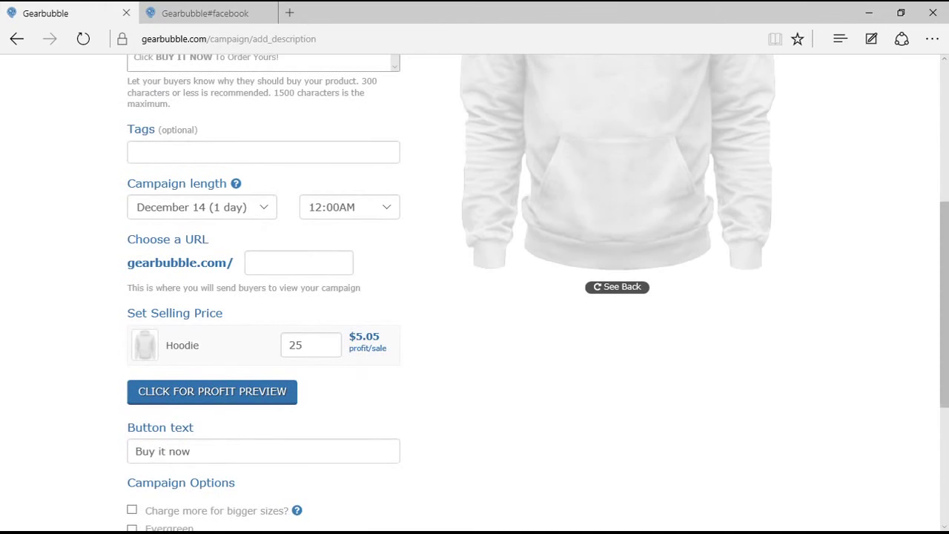
{"action": "left_click", "coordinate": [213, 391]}
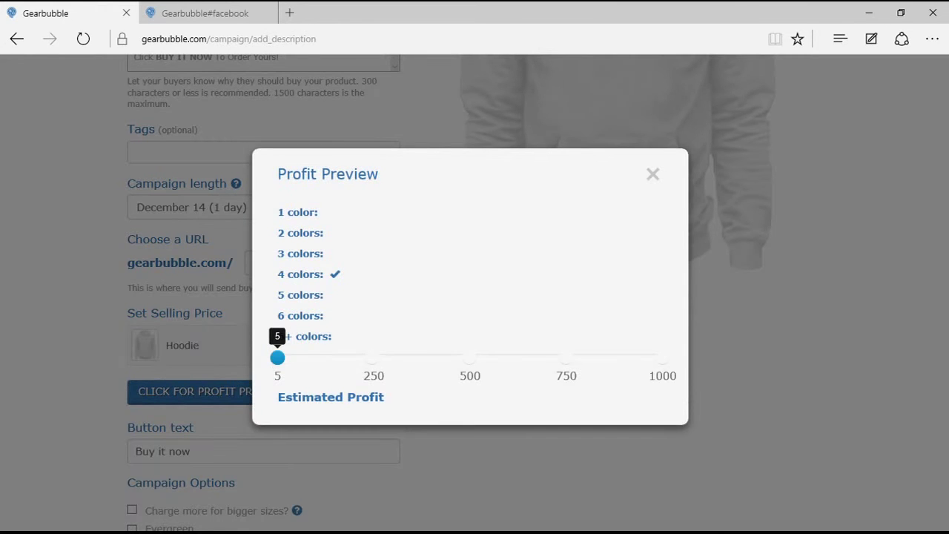
{"action": "left_click_drag", "start_coordinate": [277, 358], "coordinate": [474, 358]}
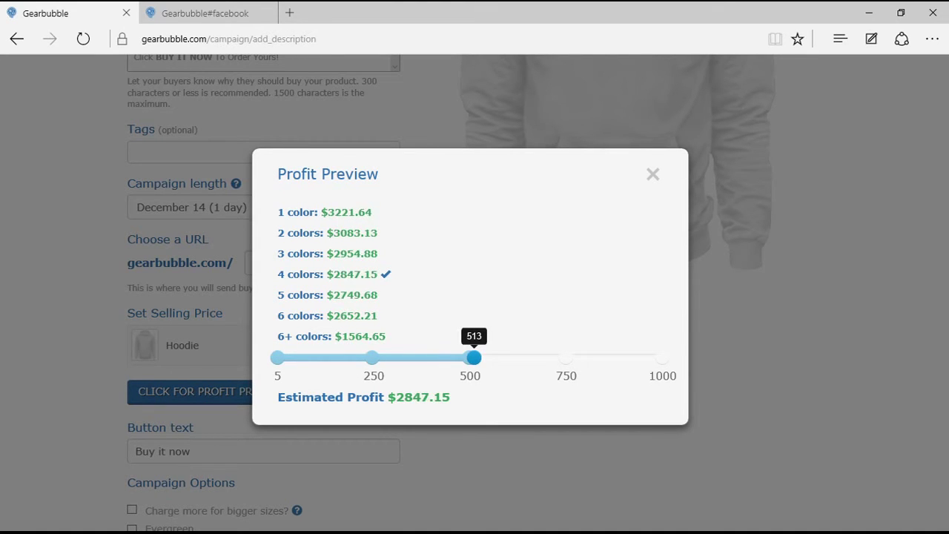
{"action": "left_click", "coordinate": [652, 174]}
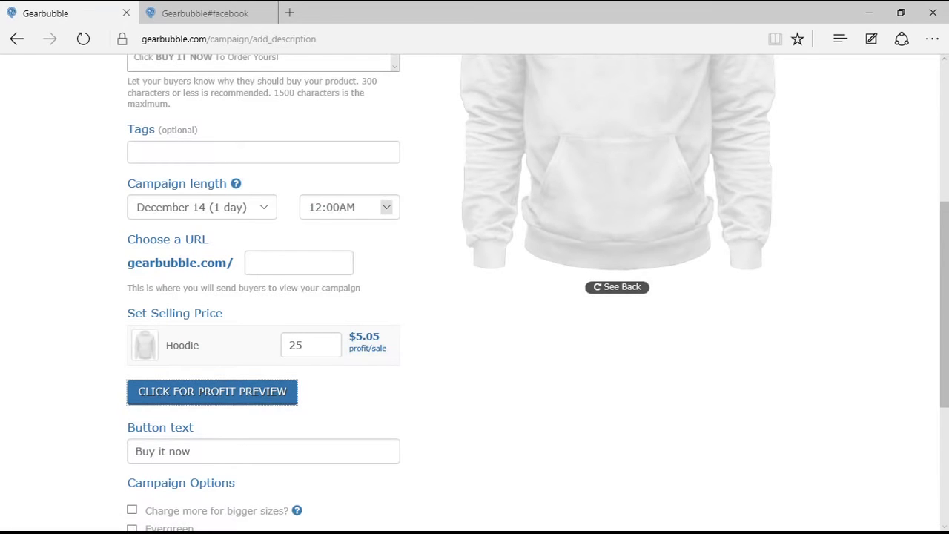
Run the campaign until December 19 and set its URL to ivealabshoody.
{"action": "left_click", "coordinate": [349, 207]}
{"action": "left_click", "coordinate": [349, 207]}
{"action": "left_click", "coordinate": [202, 206]}
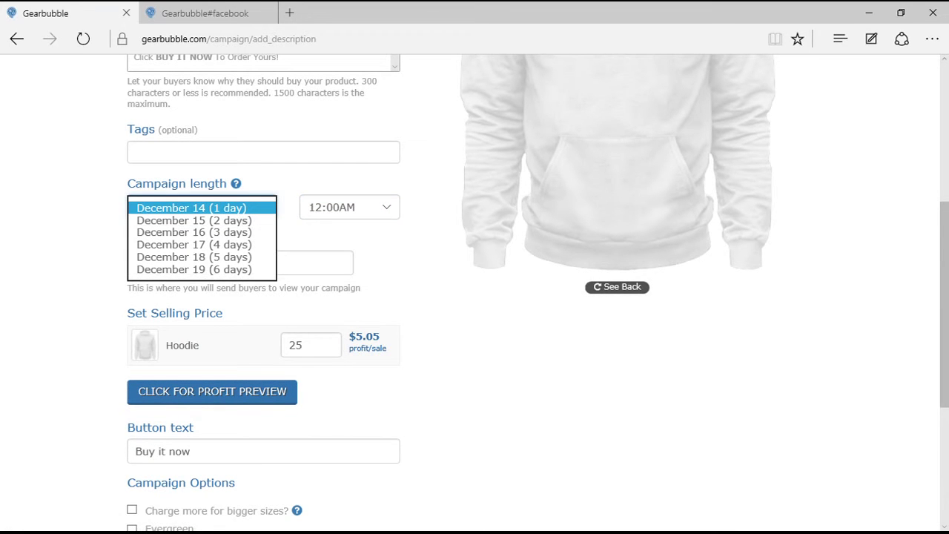
{"action": "left_click", "coordinate": [194, 269]}
{"action": "left_click", "coordinate": [299, 263]}
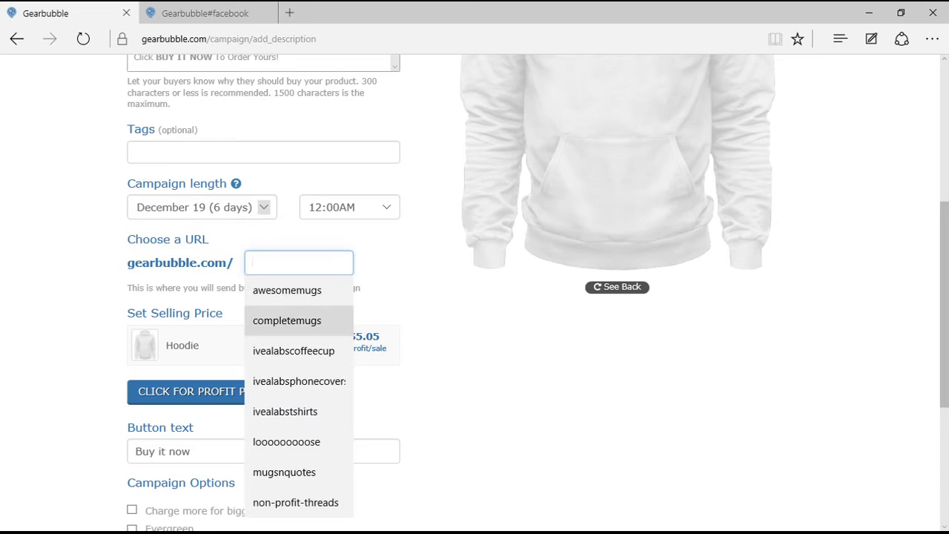
{"action": "type", "text": "ivealsd"}
{"action": "key", "text": "BackSpace"}
{"action": "key", "text": "BackSpace"}
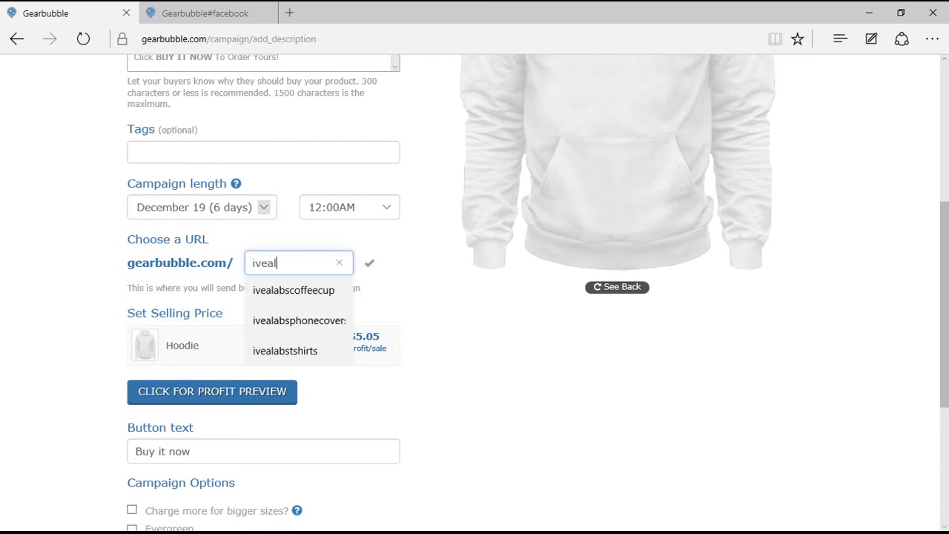
{"action": "type", "text": "abs hoody"}
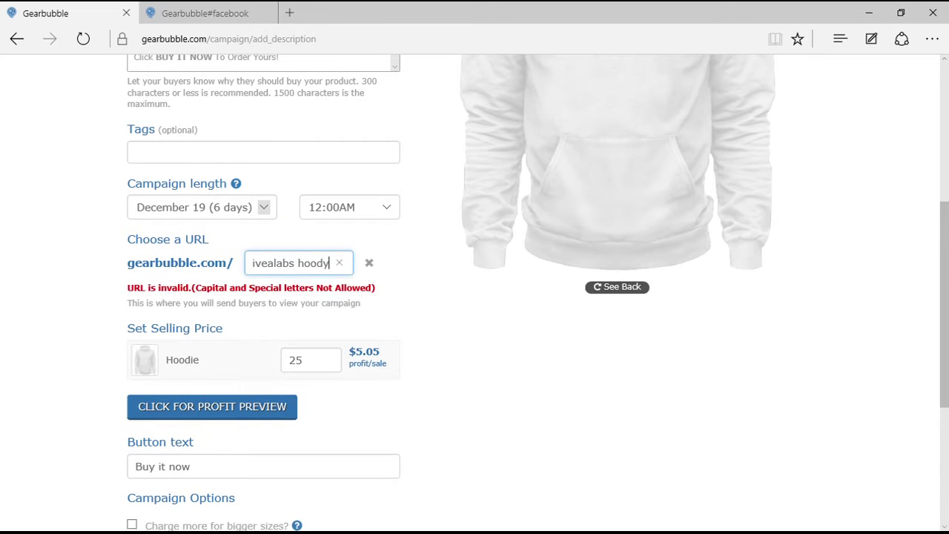
{"action": "left_click", "coordinate": [297, 263]}
{"action": "key", "text": "BackSpace"}
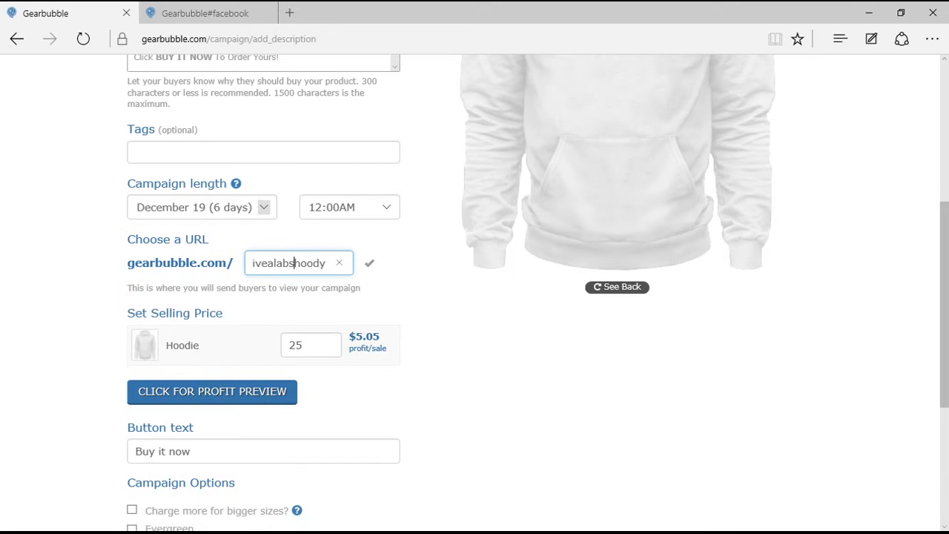
Show the back by default and tick bigger-size pricing, Evergreen and the terms of service.
{"action": "scroll", "coordinate": [475, 297], "scroll_direction": "up", "scroll_amount": 3}
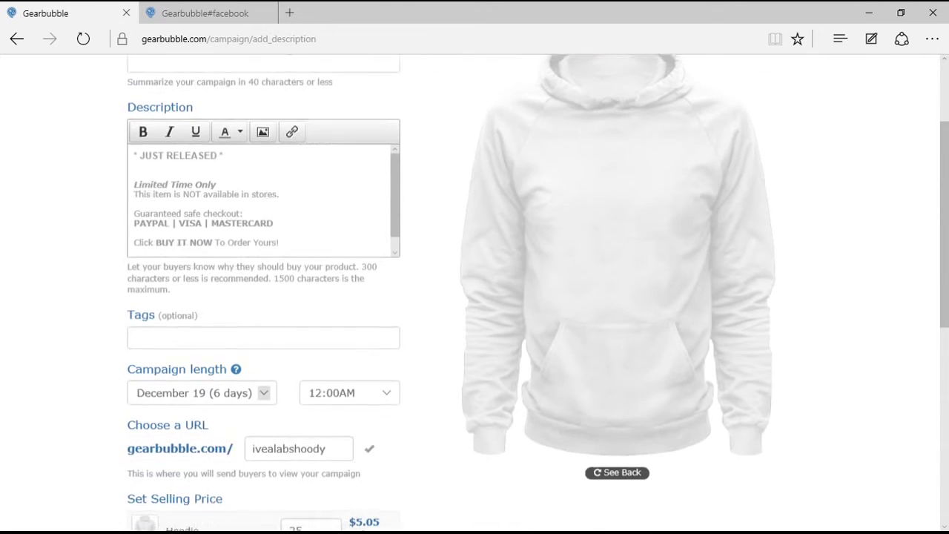
{"action": "scroll", "coordinate": [474, 297], "scroll_direction": "down", "scroll_amount": 1}
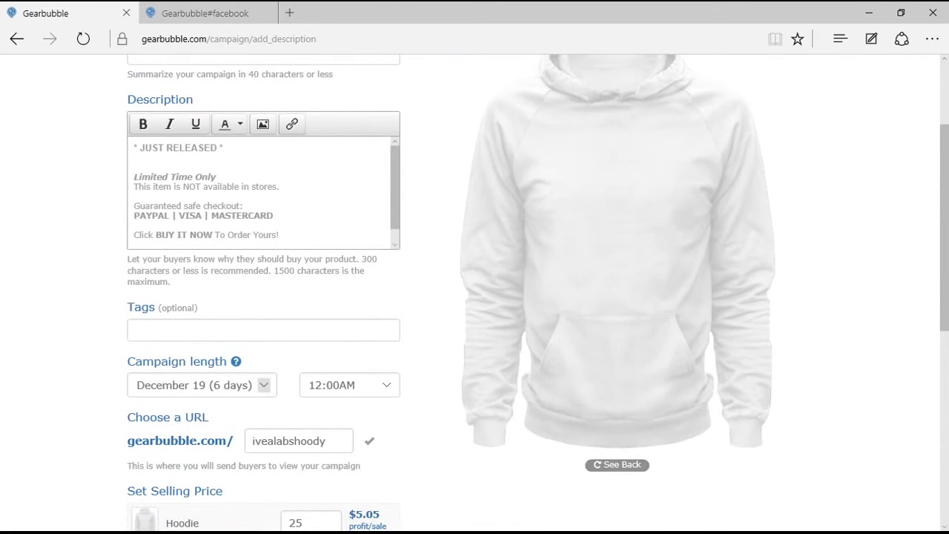
{"action": "left_click", "coordinate": [617, 464]}
{"action": "scroll", "coordinate": [475, 297], "scroll_direction": "up", "scroll_amount": 2}
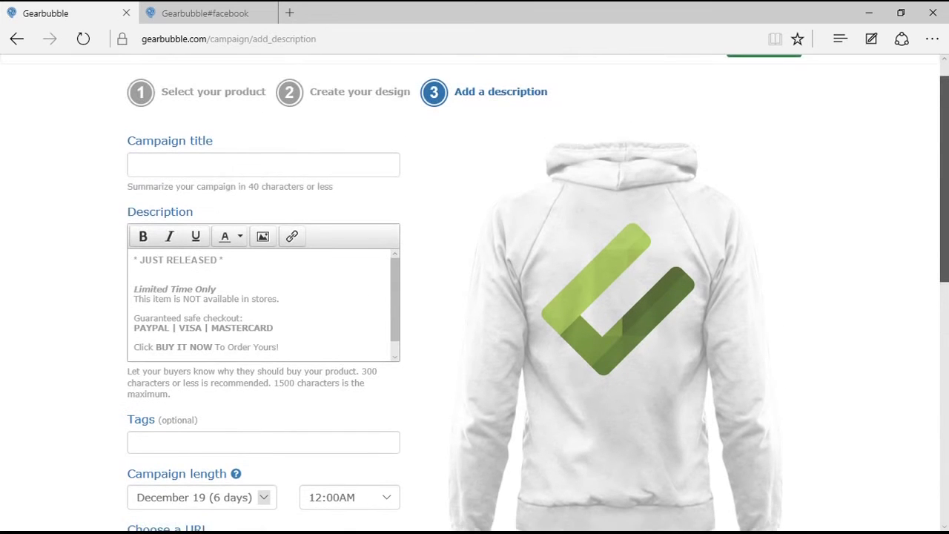
{"action": "scroll", "coordinate": [474, 297], "scroll_direction": "down", "scroll_amount": 5}
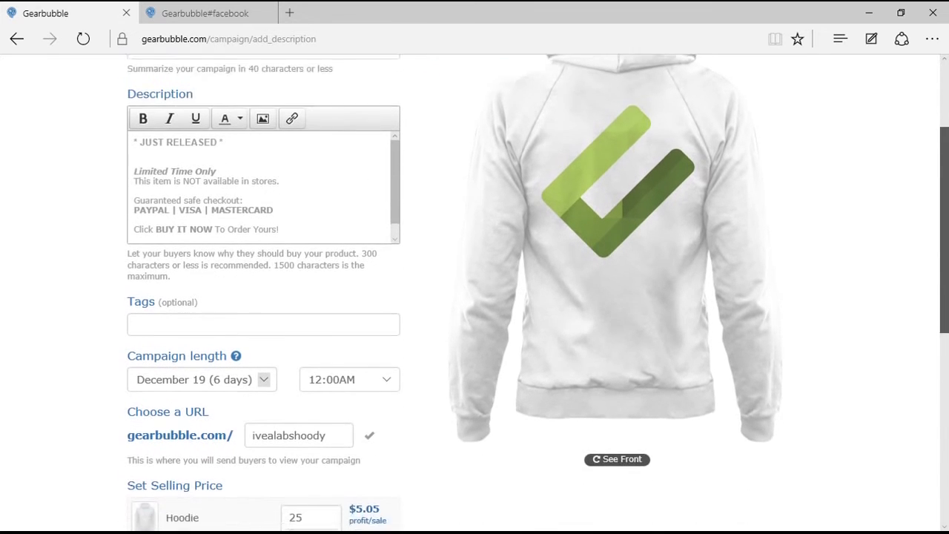
{"action": "scroll", "coordinate": [475, 297], "scroll_direction": "down", "scroll_amount": 4}
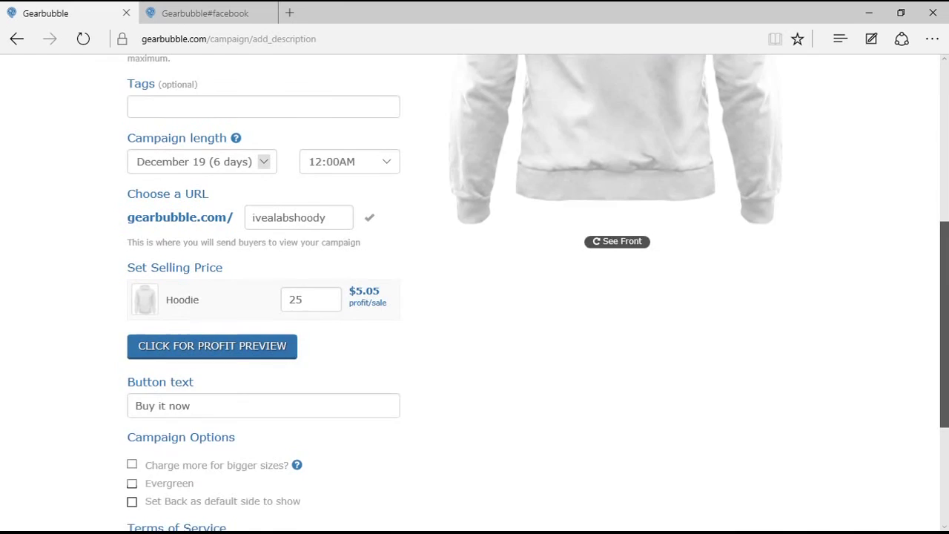
{"action": "scroll", "coordinate": [475, 297], "scroll_direction": "down", "scroll_amount": 3}
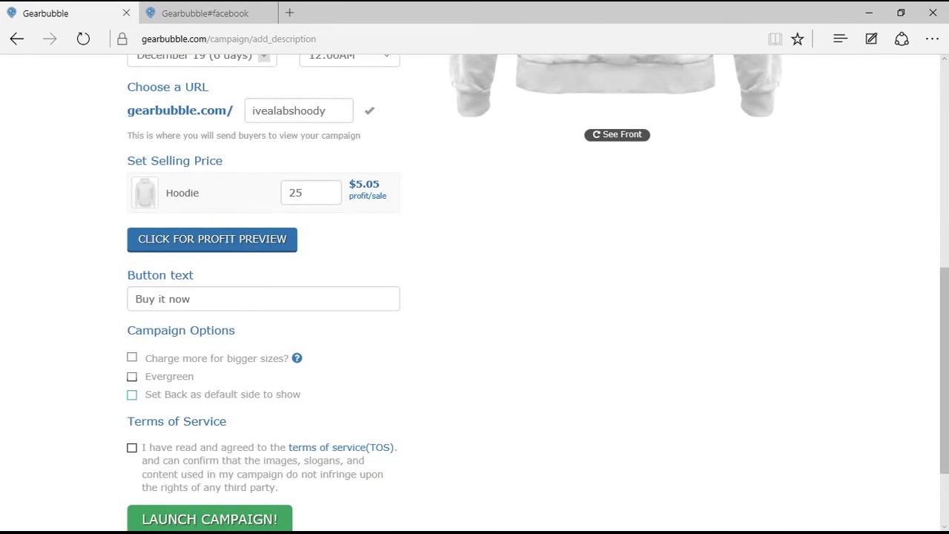
{"action": "left_click", "coordinate": [132, 394]}
{"action": "left_click", "coordinate": [132, 357]}
{"action": "left_click", "coordinate": [132, 376]}
{"action": "left_click", "coordinate": [132, 448]}
{"action": "scroll", "coordinate": [475, 296], "scroll_direction": "up", "scroll_amount": 4}
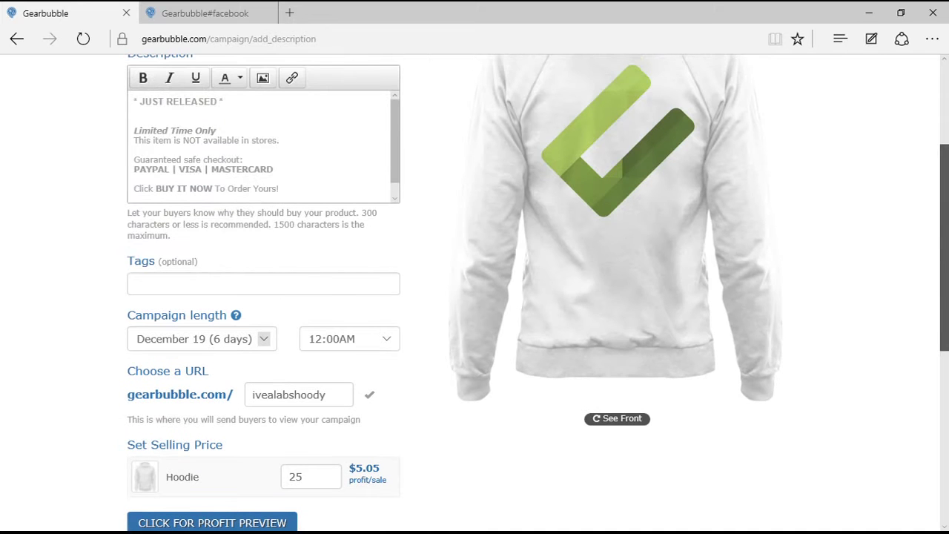
{"action": "scroll", "coordinate": [474, 296], "scroll_direction": "up", "scroll_amount": 3}
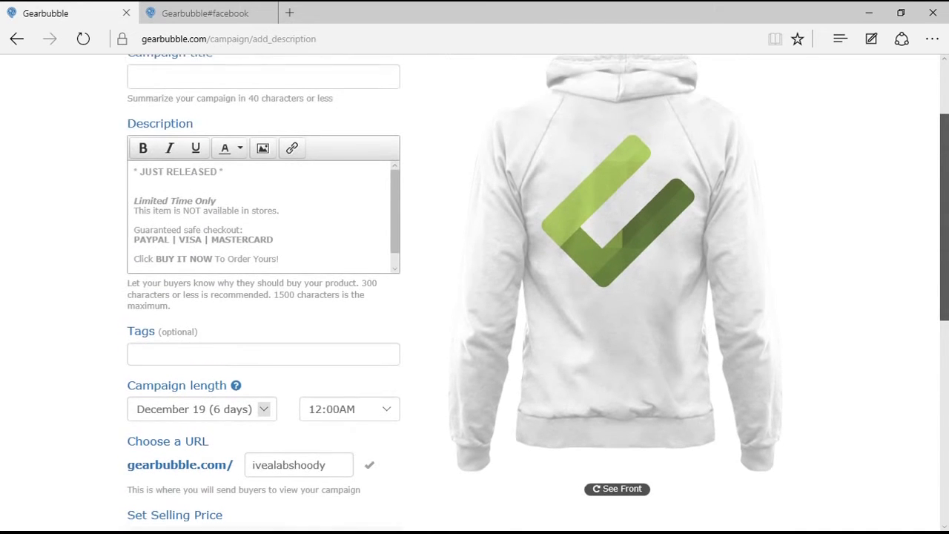
Add the tags hoody, ivealabs and awesomestuff to the campaign.
{"action": "scroll", "coordinate": [475, 296], "scroll_direction": "down", "scroll_amount": 2}
{"action": "left_click", "coordinate": [138, 343]}
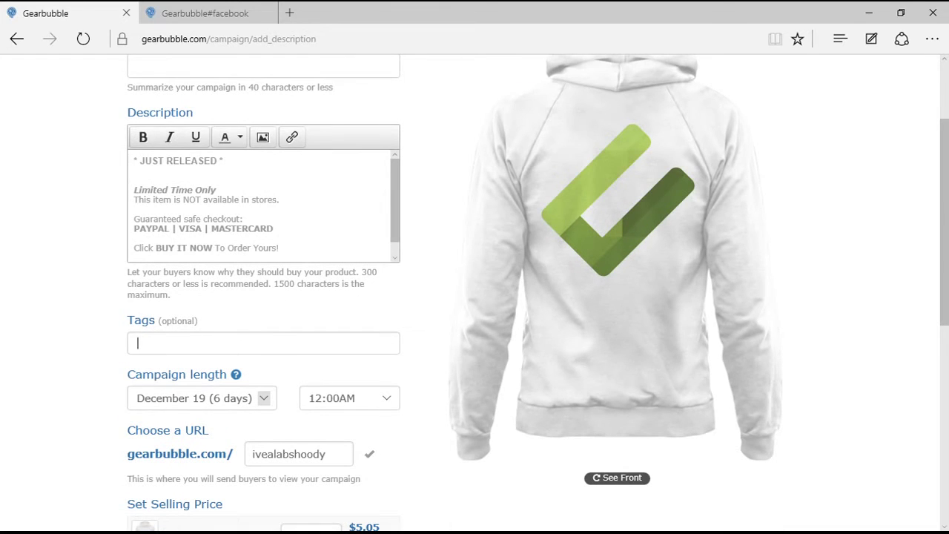
{"action": "type", "text": "hoody"}
{"action": "key", "text": "Return"}
{"action": "type", "text": "ivealabs"}
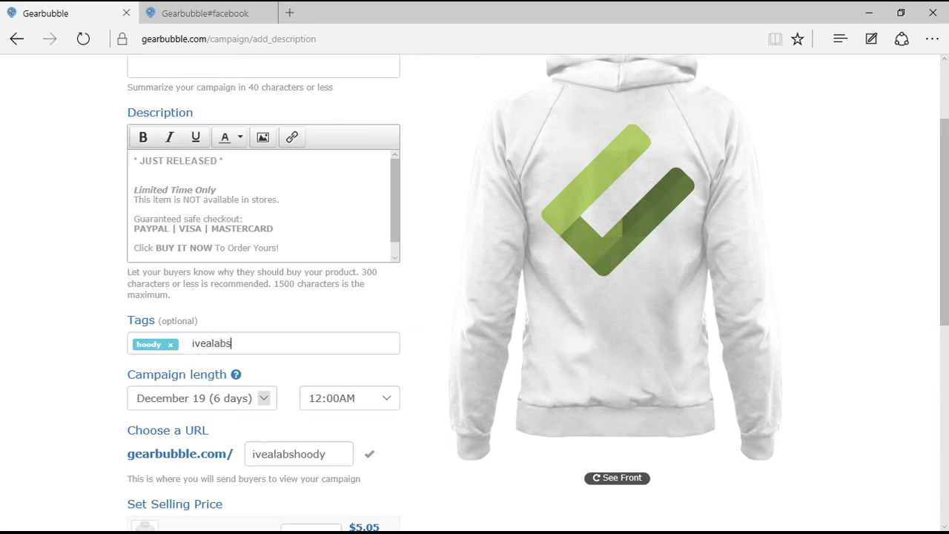
{"action": "key", "text": "Return"}
{"action": "type", "text": "aweso"}
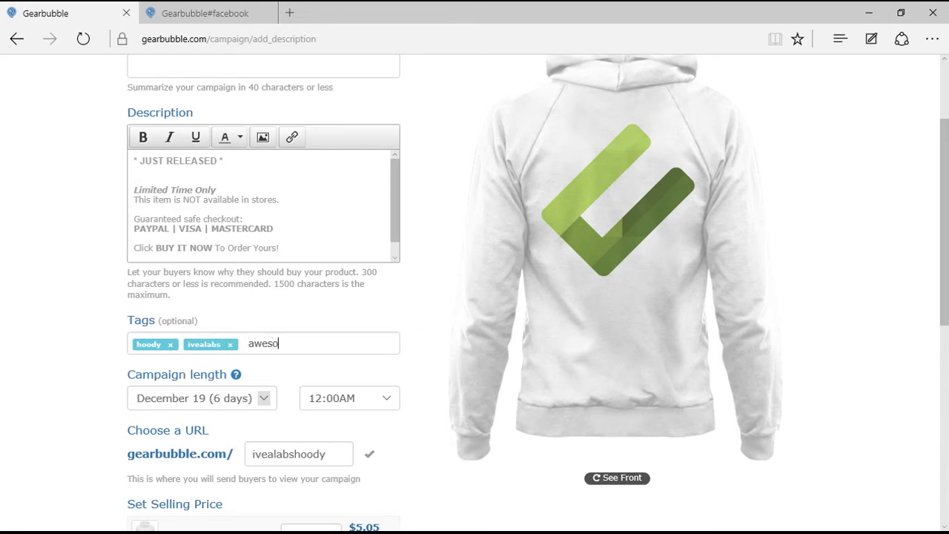
{"action": "type", "text": "mestuff"}
{"action": "key", "text": "Return"}
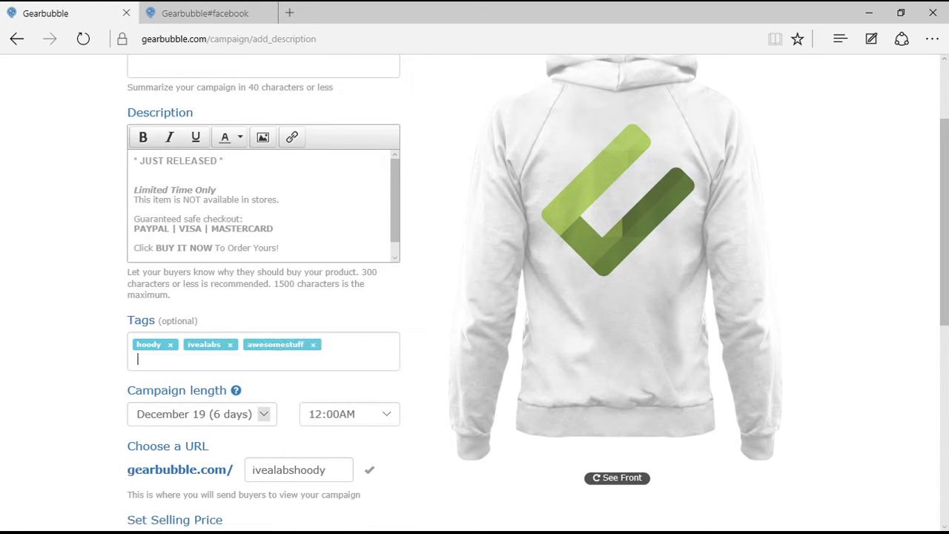
Delete the JUST RELEASED opening line from the description.
{"action": "left_click", "coordinate": [135, 161]}
{"action": "key", "text": "ctrl+a"}
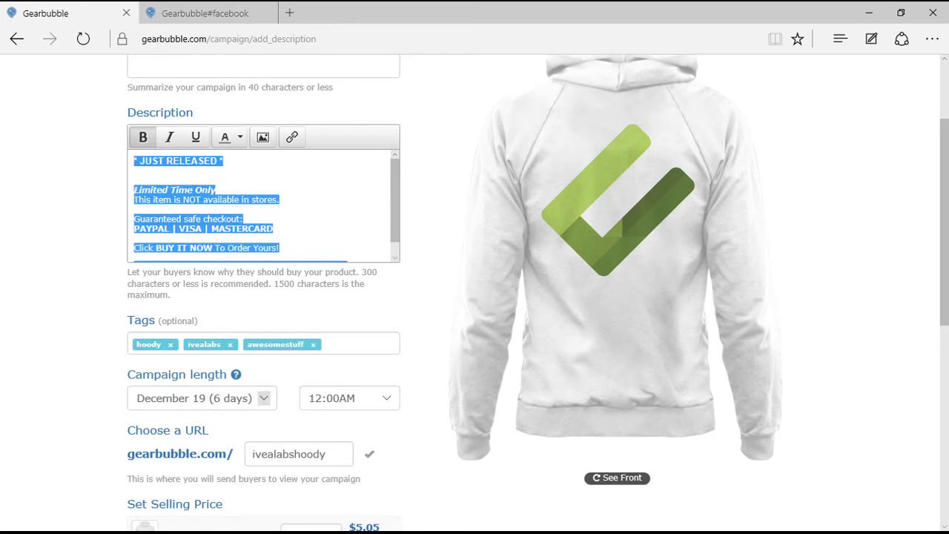
{"action": "key", "text": "Left"}
{"action": "key", "text": "shift+End"}
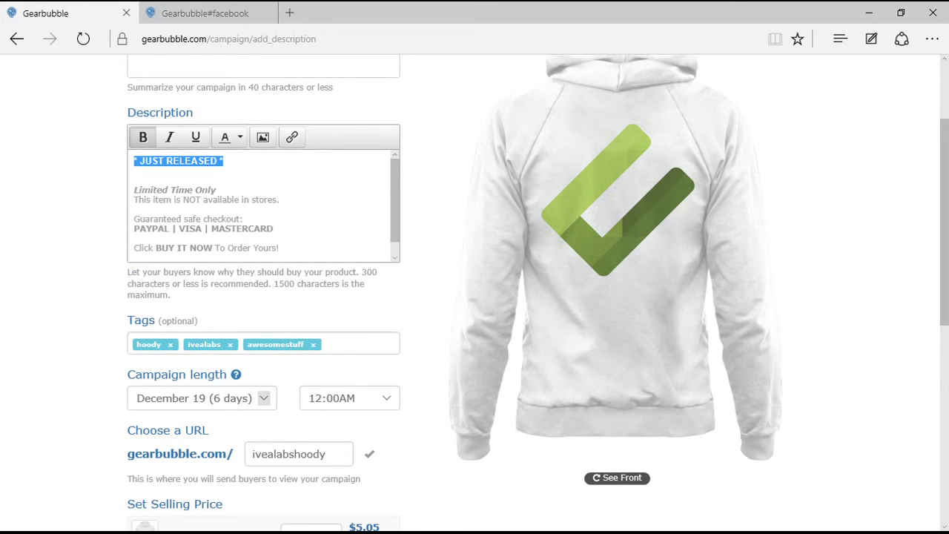
{"action": "key", "text": "ctrl+End"}
{"action": "key", "text": "Return"}
{"action": "type", "text": "(100% Printed, Made, And Shipped From The USA)"}
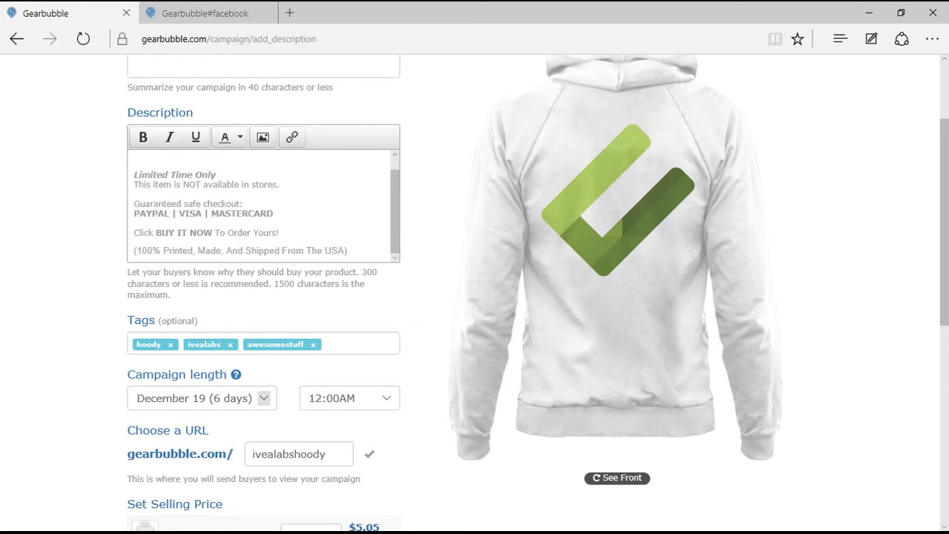
{"action": "key", "text": "ctrl+Home"}
{"action": "key", "text": "shift+End"}
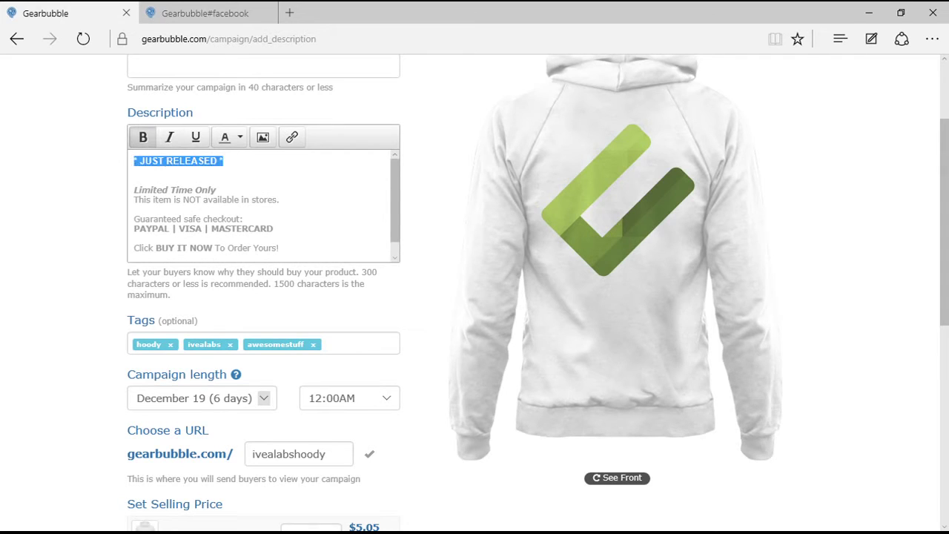
{"action": "key", "text": "Delete"}
{"action": "key", "text": "Delete"}
{"action": "key", "text": "Delete"}
{"action": "key", "text": "Delete"}
Replace 'Only' so the first line reads 'Limited Time - While Stocks Last!'.
{"action": "key", "text": "ctrl+shift+Right"}
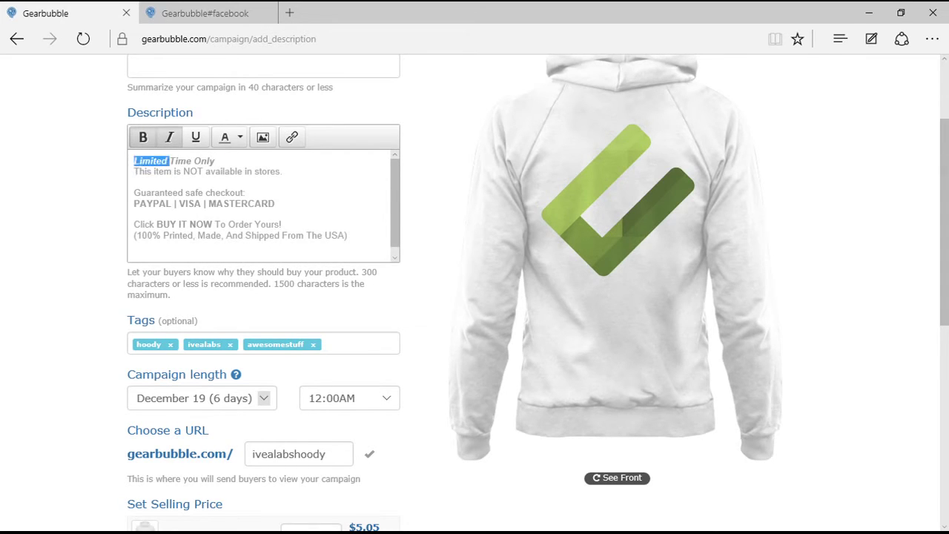
{"action": "key", "text": "ctrl+Right"}
{"action": "key", "text": "shift+End"}
{"action": "type", "text": "- While stoks"}
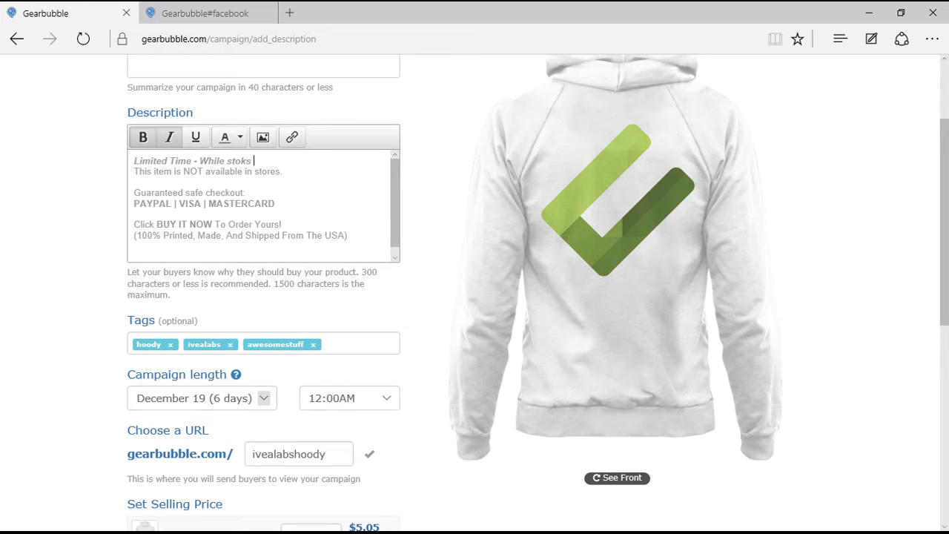
{"action": "key", "text": "ctrl+BackSpace"}
{"action": "type", "text": "Stocks Last!"}
Remove the 'NOT available in stores' line and leave a blank line for new text.
{"action": "left_click", "coordinate": [284, 171]}
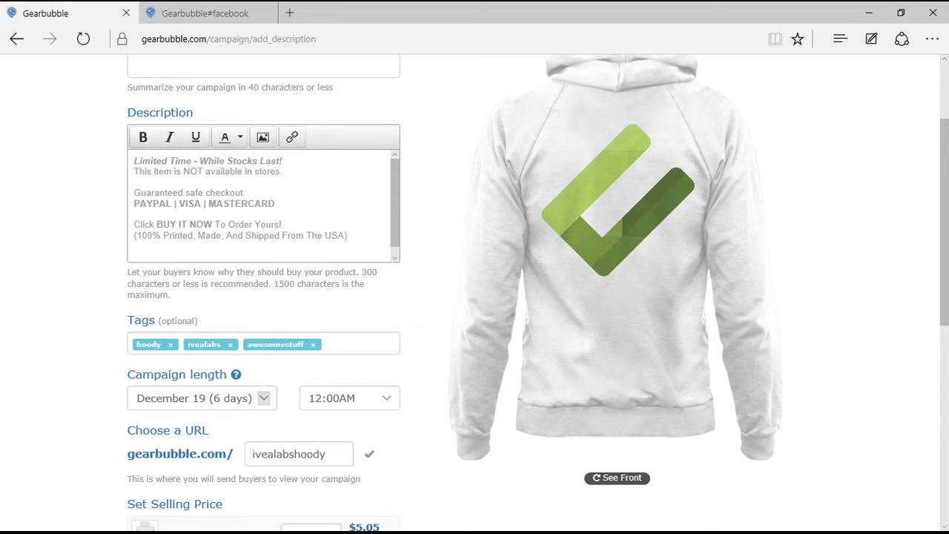
{"action": "key", "text": "shift+Left"}
{"action": "key", "text": "shift+Left"}
{"action": "key", "text": "shift+Left"}
{"action": "key", "text": "shift+Left"}
{"action": "key", "text": "shift+Left"}
{"action": "key", "text": "shift+Left"}
{"action": "key", "text": "shift+Left"}
{"action": "key", "text": "shift+Left"}
{"action": "key", "text": "shift+Left"}
{"action": "key", "text": "shift+Left"}
{"action": "key", "text": "shift+Left"}
{"action": "key", "text": "shift+Left"}
{"action": "key", "text": "shift+Left"}
{"action": "key", "text": "shift+Left"}
{"action": "key", "text": "shift+Left"}
{"action": "key", "text": "shift+Left"}
{"action": "key", "text": "shift+Left"}
{"action": "key", "text": "shift+Left"}
{"action": "key", "text": "shift+Left"}
{"action": "key", "text": "shift+Left"}
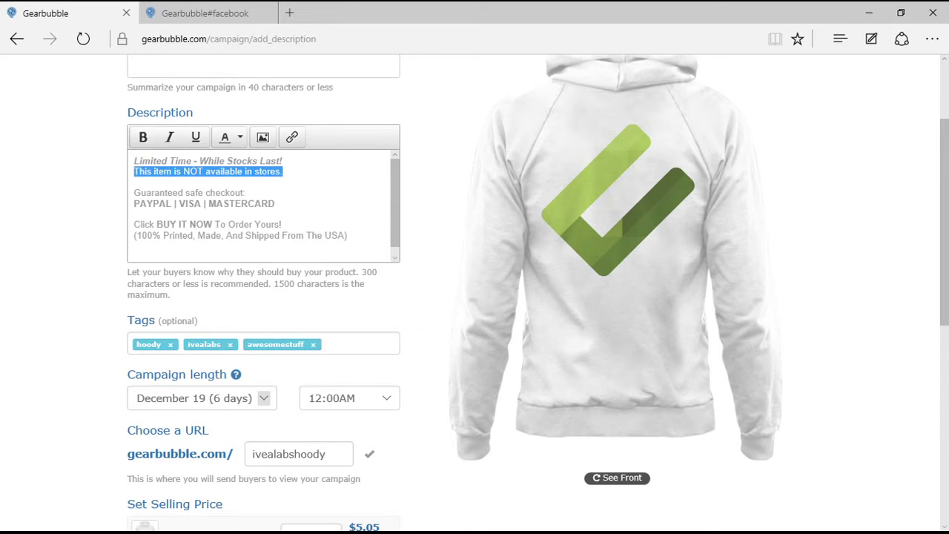
{"action": "key", "text": "Left"}
{"action": "key", "text": "shift+End"}
{"action": "key", "text": "Delete"}
{"action": "key", "text": "Delete"}
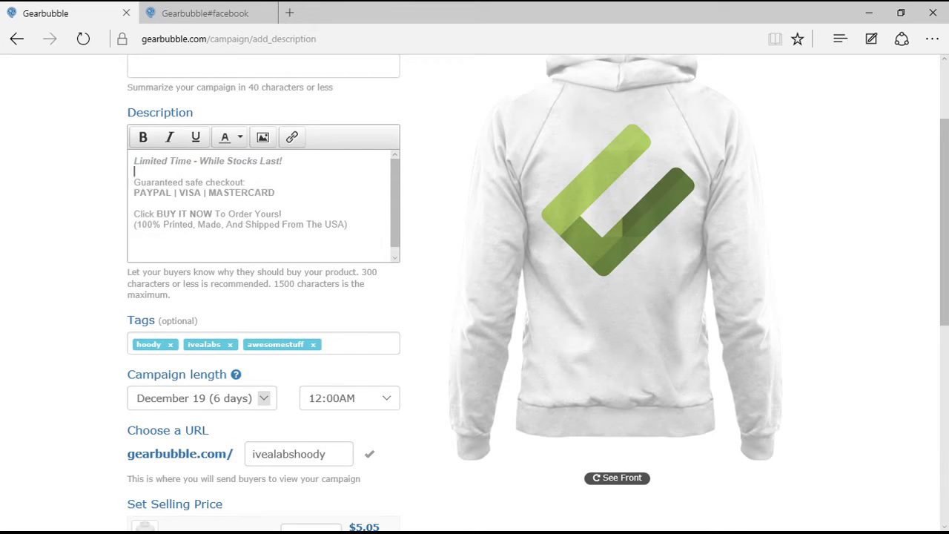
{"action": "key", "text": "Return"}
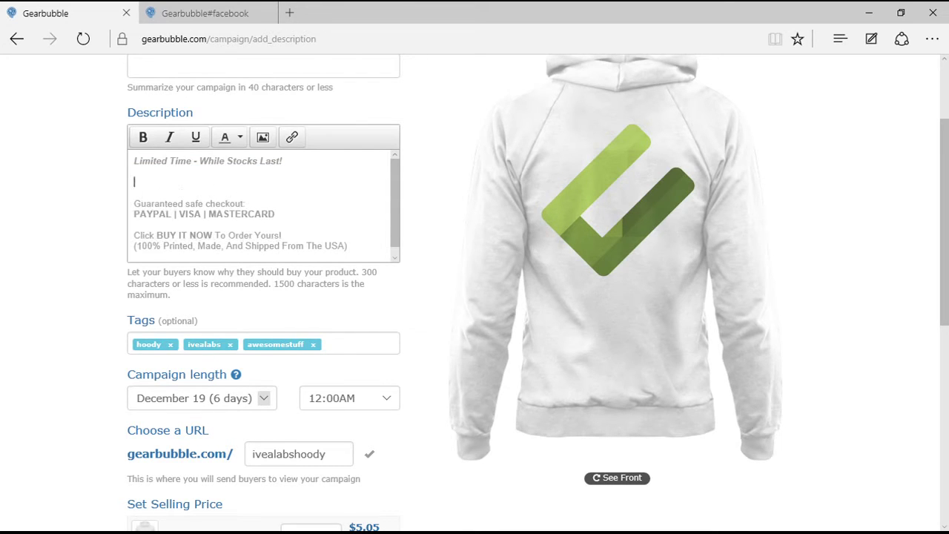
Add the 'Stay toasty and stylish with this cool hoody' blurb ending 'attract some interest from your friends!'.
{"action": "type", "text": "Stay toasty and stylis"}
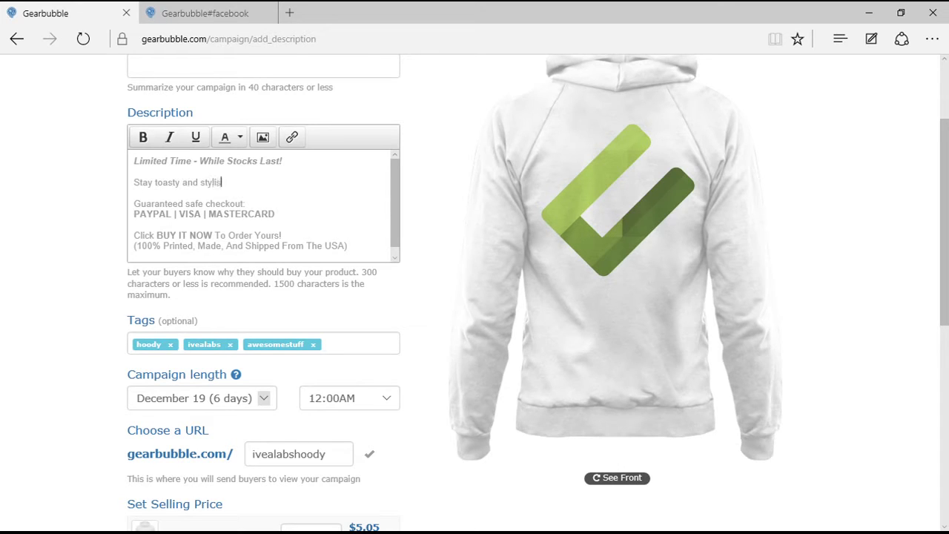
{"action": "type", "text": "h with this cool hoody. The"}
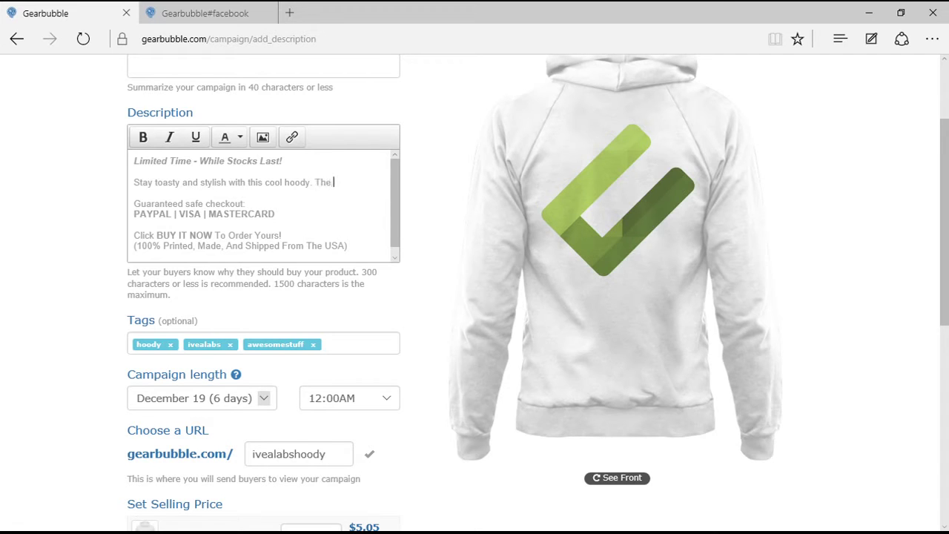
{"action": "type", "text": " magnet logo will defi"}
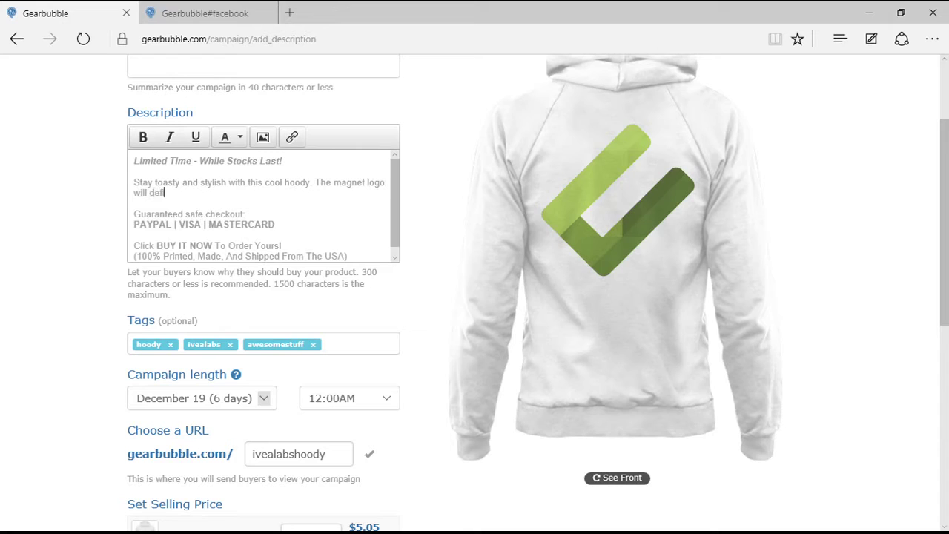
{"action": "type", "text": "nitely attraction"}
{"action": "left_click", "coordinate": [149, 192]}
{"action": "key", "text": "ctrl+Left"}
{"action": "key", "text": "ctrl+Left"}
{"action": "key", "text": "ctrl+Left"}
{"action": "key", "text": "ctrl+Left"}
{"action": "key", "text": "Return"}
{"action": "key", "text": "ctrl+Right"}
{"action": "key", "text": "ctrl+Right"}
{"action": "key", "text": "ctrl+Right"}
{"action": "key", "text": "ctrl+Right"}
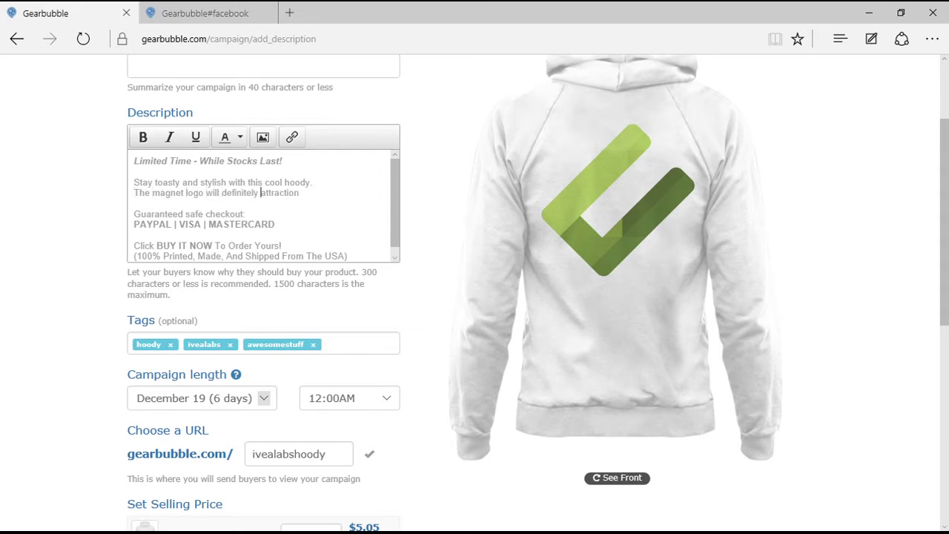
{"action": "key", "text": "ctrl+Right"}
{"action": "key", "text": "Left"}
{"action": "key", "text": "BackSpace"}
{"action": "key", "text": "BackSpace"}
{"action": "key", "text": "BackSpace"}
{"action": "type", "text": "some interest from your friends!"}
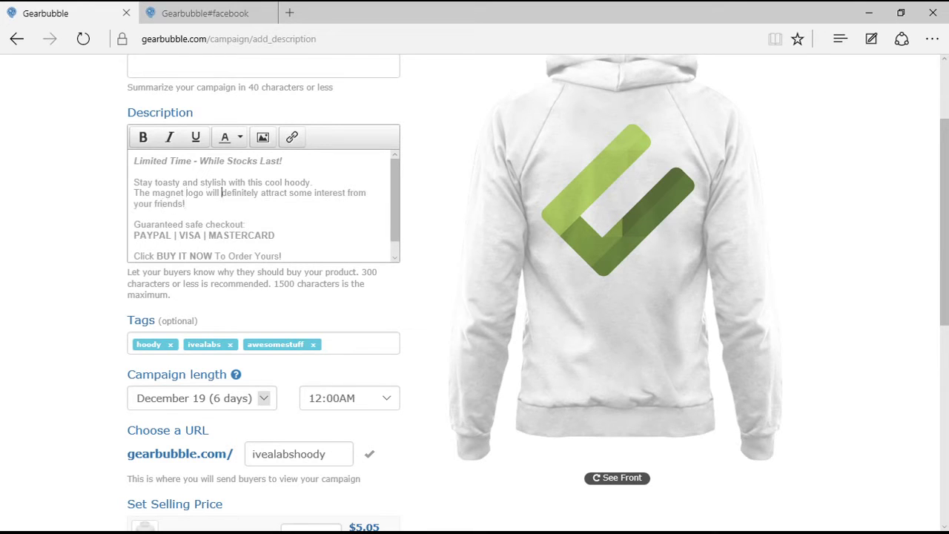
Put single quotes around 'attract' and make the magnet-logo sentence its own paragraph.
{"action": "left_click", "coordinate": [261, 193]}
{"action": "type", "text": "\"\""}
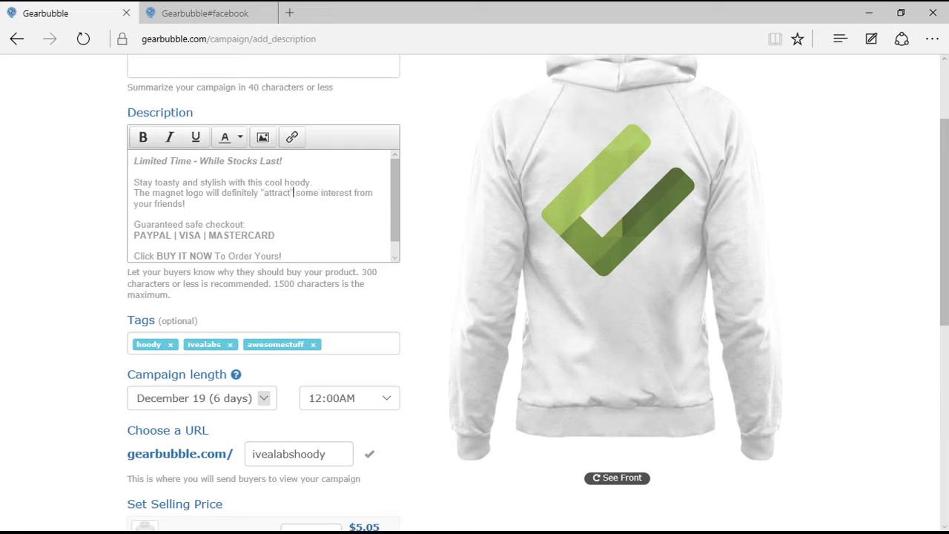
{"action": "left_click", "coordinate": [263, 193]}
{"action": "key", "text": "BackSpace"}
{"action": "type", "text": "'"}
{"action": "key", "text": "Right"}
{"action": "key", "text": "Right"}
{"action": "key", "text": "Right"}
{"action": "key", "text": "Right"}
{"action": "key", "text": "Right"}
{"action": "key", "text": "Right"}
{"action": "key", "text": "Right"}
{"action": "key", "text": "Right"}
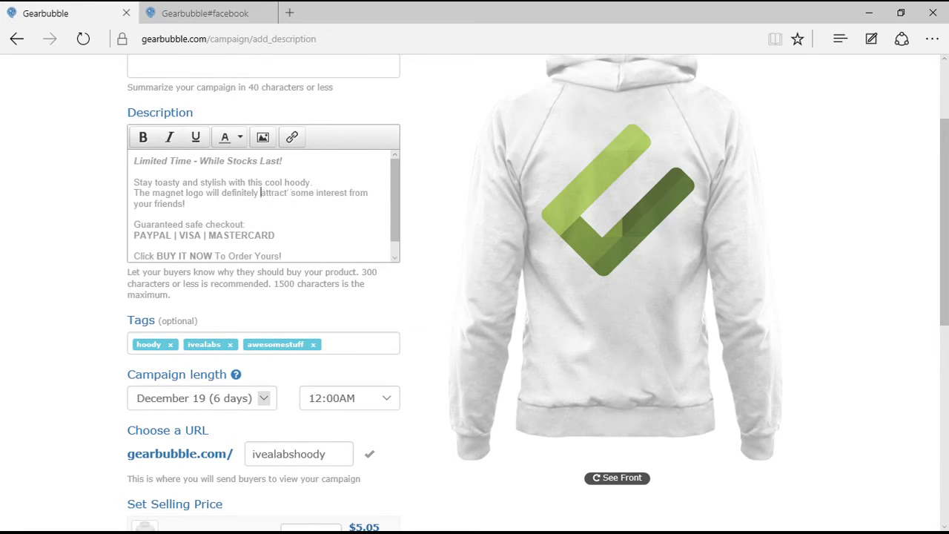
{"action": "key", "text": "BackSpace"}
{"action": "type", "text": "'"}
{"action": "key", "text": "Left"}
{"action": "key", "text": "Left"}
{"action": "key", "text": "Left"}
{"action": "key", "text": "Left"}
{"action": "key", "text": "Left"}
{"action": "key", "text": "Left"}
{"action": "key", "text": "Left"}
{"action": "key", "text": "Left"}
{"action": "key", "text": "ctrl+Left"}
{"action": "key", "text": "ctrl+Left"}
{"action": "key", "text": "ctrl+Left"}
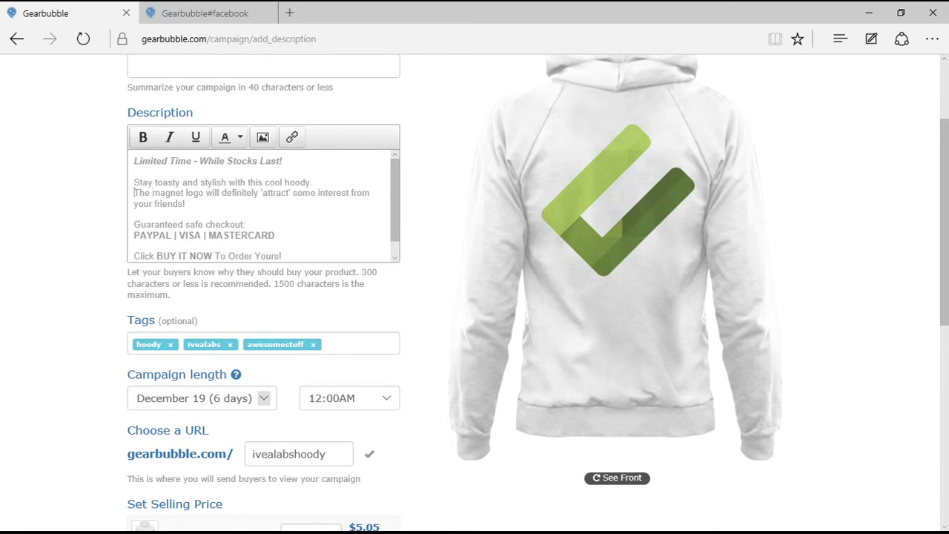
{"action": "key", "text": "Return"}
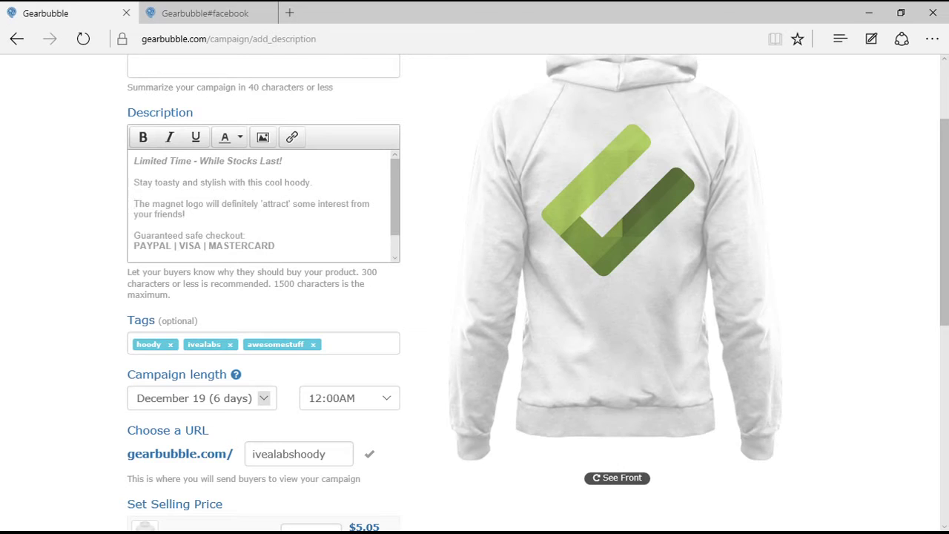
{"action": "key", "text": "Down"}
{"action": "key", "text": "Down"}
{"action": "key", "text": "Down"}
{"action": "key", "text": "Down"}
{"action": "key", "text": "Down"}
{"action": "key", "text": "Down"}
{"action": "key", "text": "Down"}
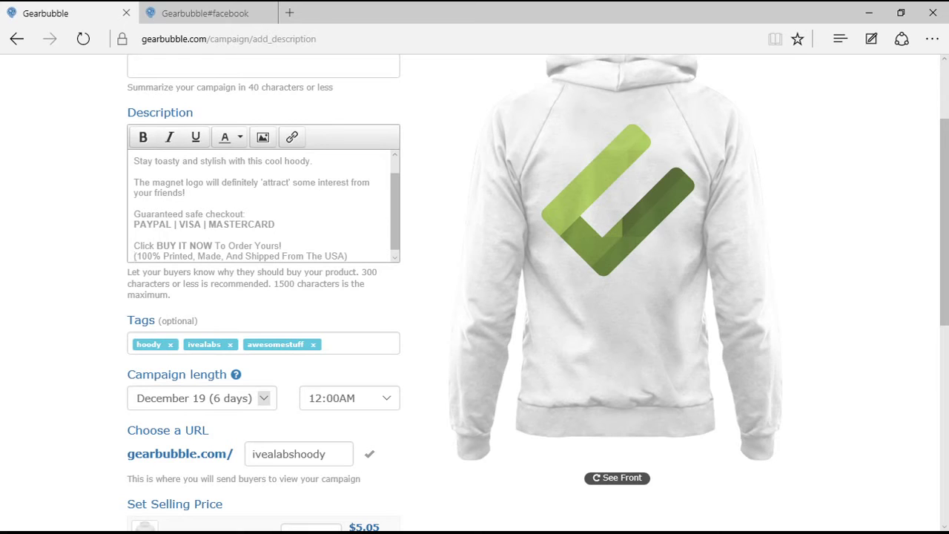
{"action": "double_click", "coordinate": [284, 283]}
{"action": "left_click", "coordinate": [286, 283]}
Change the Hoodie selling price from 25 to 27.95, keeping the 'Buy it now' button wording.
{"action": "scroll", "coordinate": [286, 284], "scroll_direction": "down", "scroll_amount": 3}
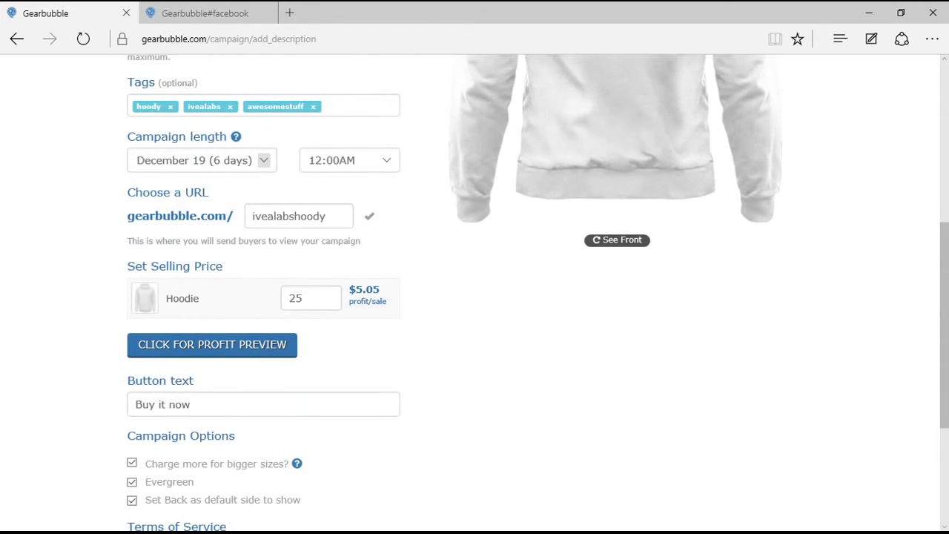
{"action": "left_click", "coordinate": [302, 298]}
{"action": "key", "text": "BackSpace"}
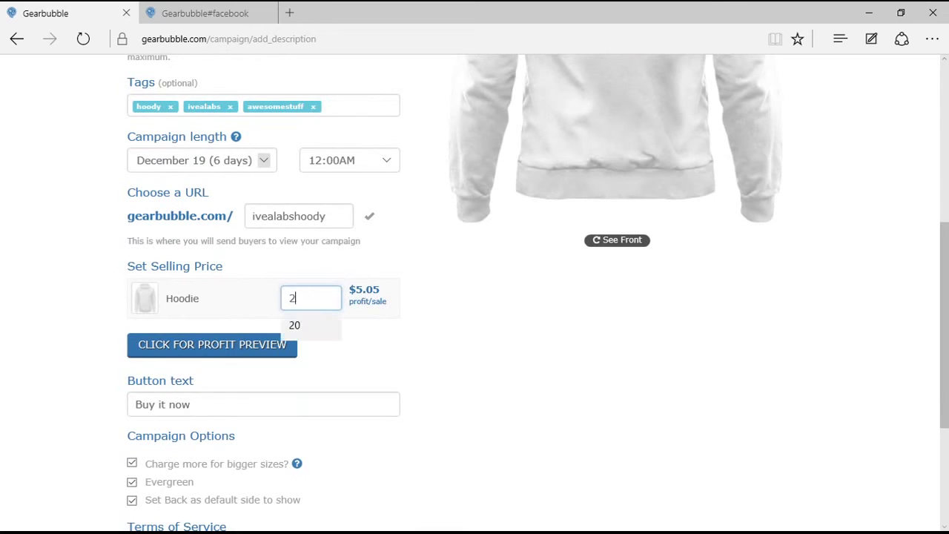
{"action": "type", "text": "7.95"}
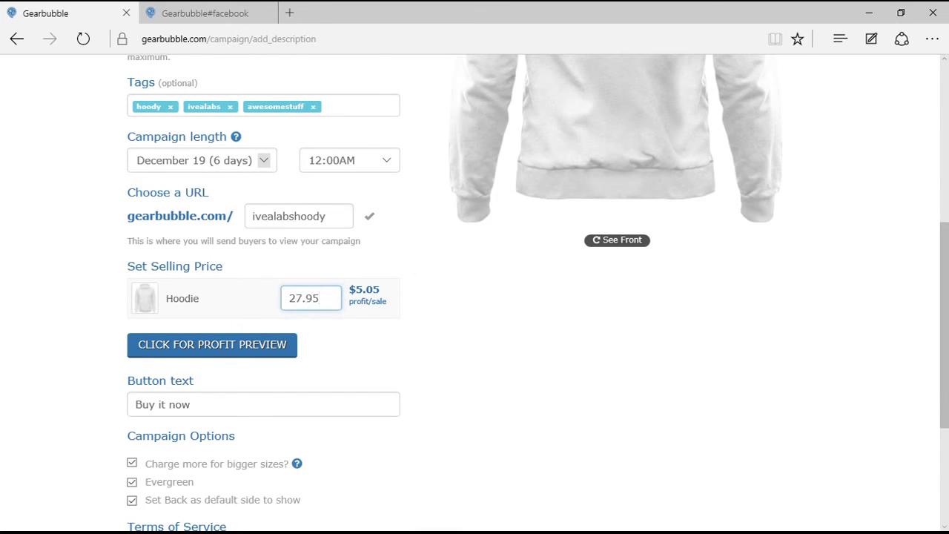
{"action": "key", "text": "Tab"}
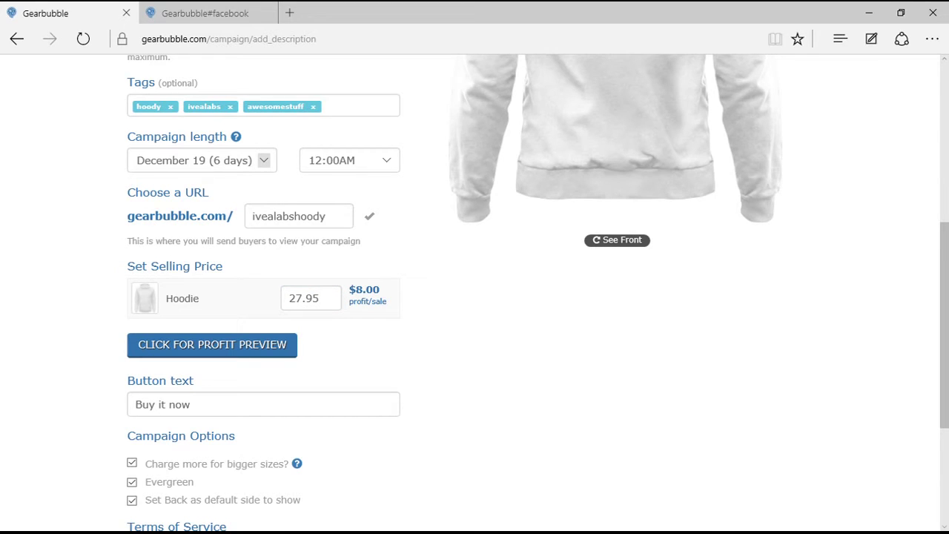
{"action": "left_click", "coordinate": [185, 405]}
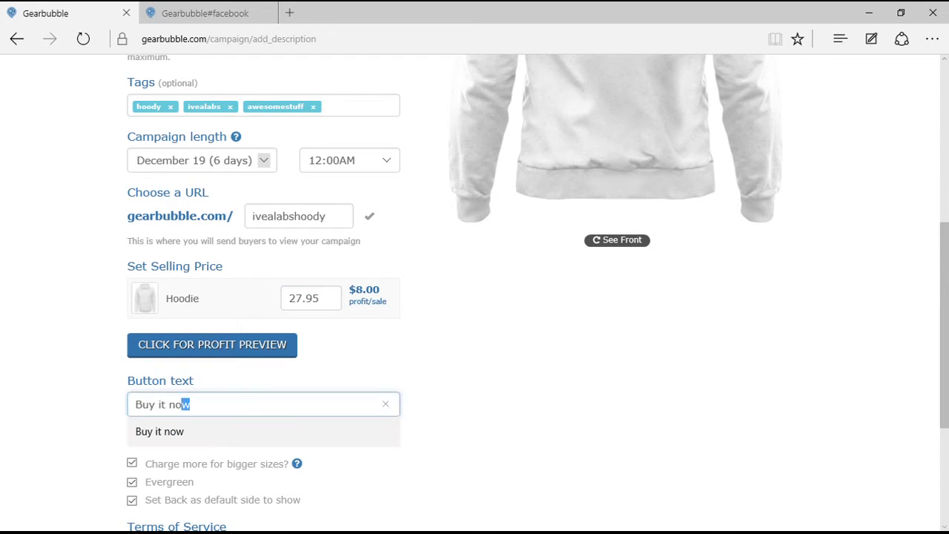
{"action": "key", "text": "ctrl+a"}
{"action": "key", "text": "Tab"}
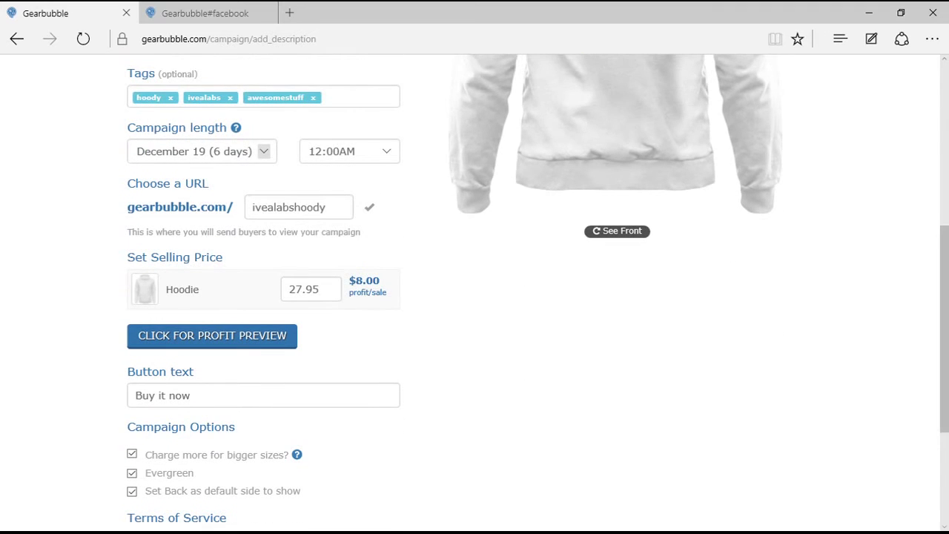
{"action": "scroll", "coordinate": [475, 290], "scroll_direction": "down", "scroll_amount": 3}
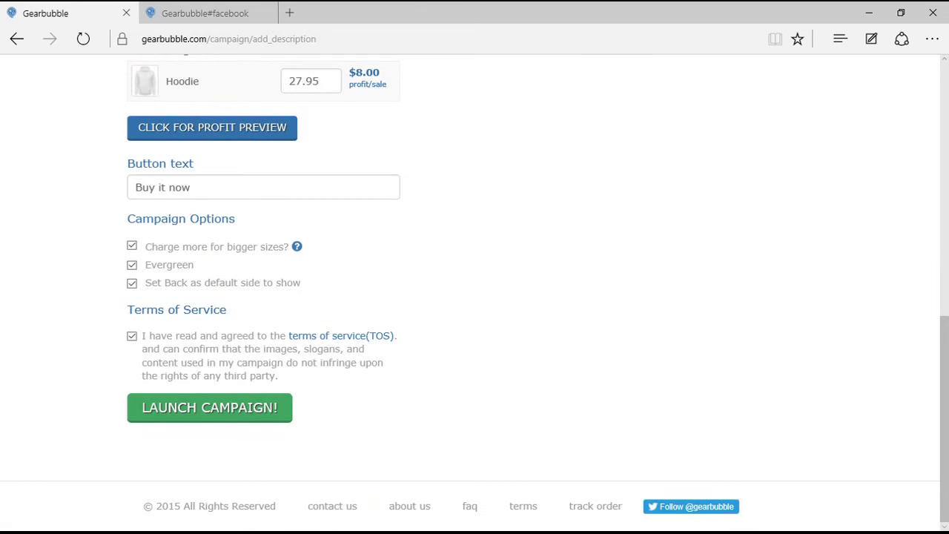
Review the Terms of Service text and launch the hoodie campaign at gearbubble.com/ivealabshoody.
{"action": "left_click_drag", "start_coordinate": [182, 349], "coordinate": [279, 376]}
{"action": "left_click", "coordinate": [210, 407]}
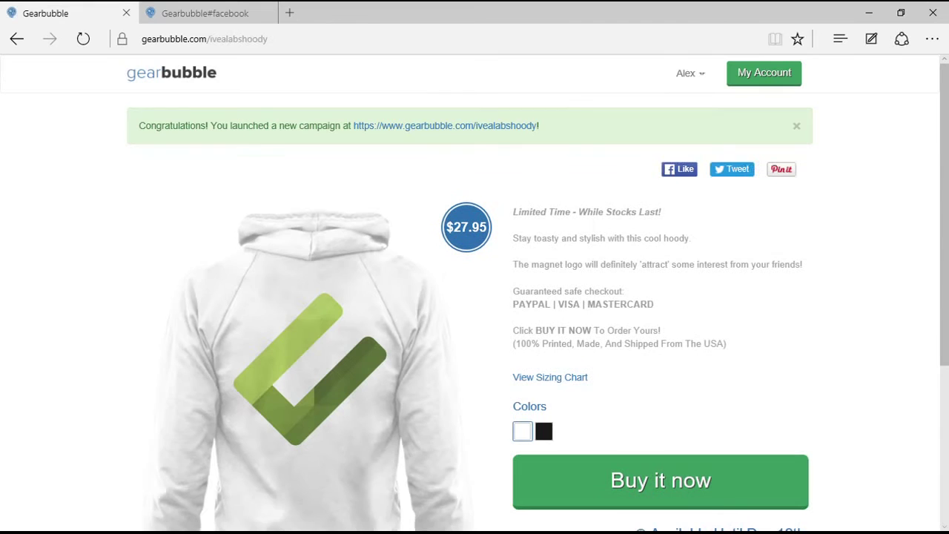
{"action": "scroll", "coordinate": [475, 290], "scroll_direction": "down", "scroll_amount": 3}
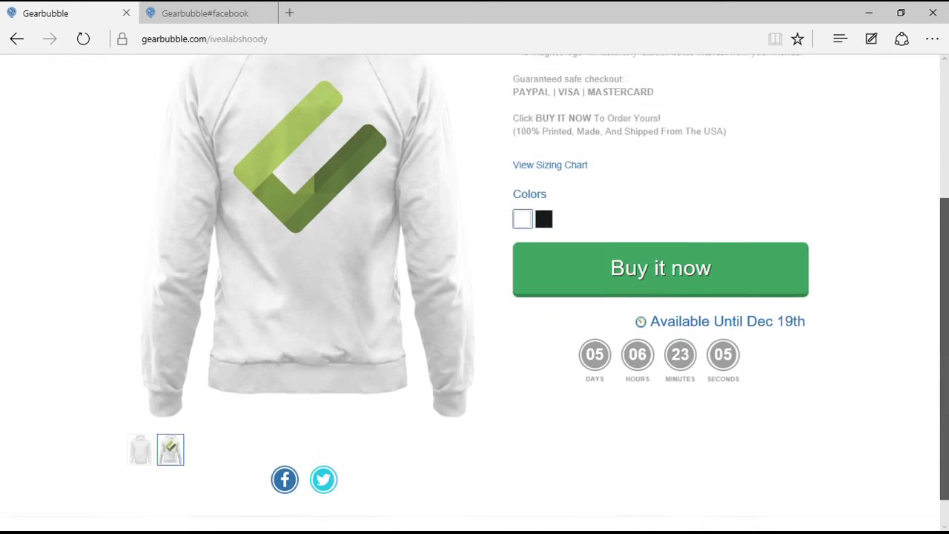
{"action": "scroll", "coordinate": [475, 291], "scroll_direction": "up", "scroll_amount": 1}
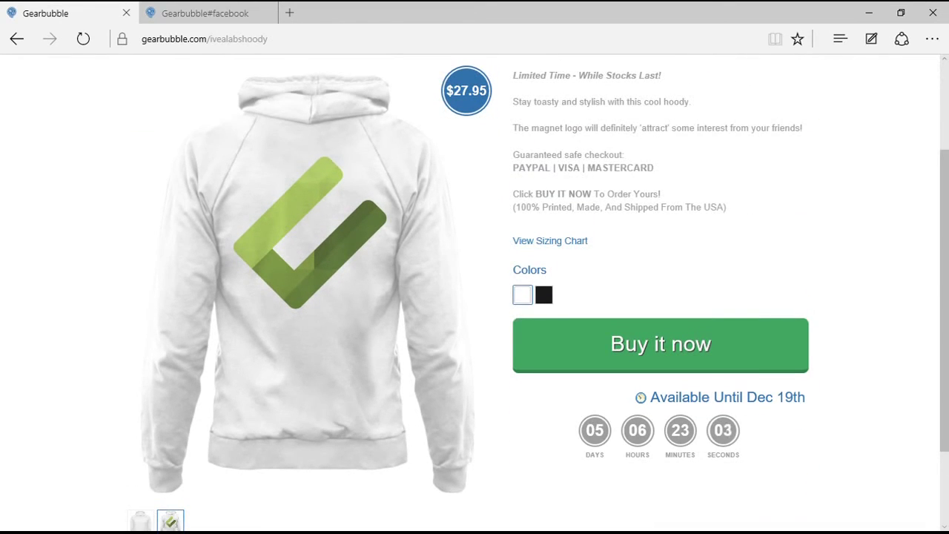
{"action": "left_click", "coordinate": [544, 295]}
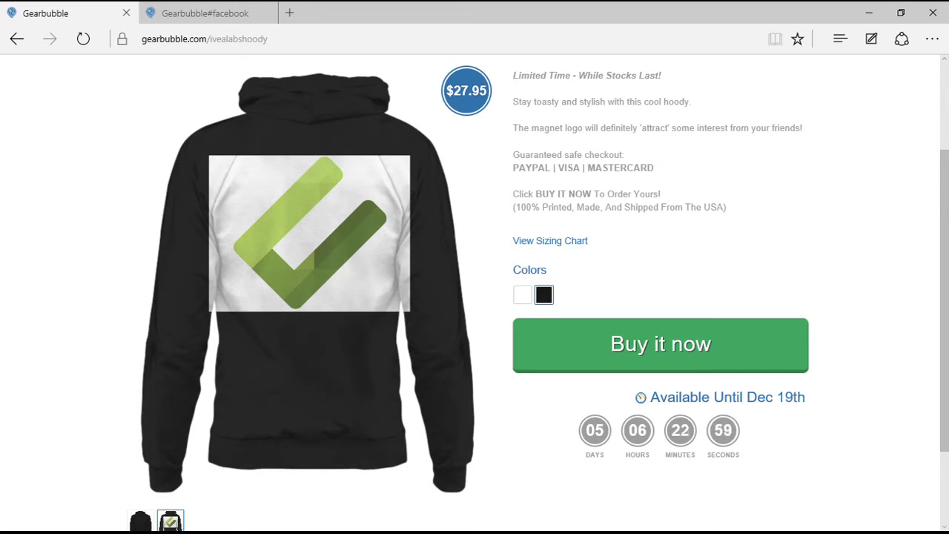
{"action": "left_click", "coordinate": [522, 294]}
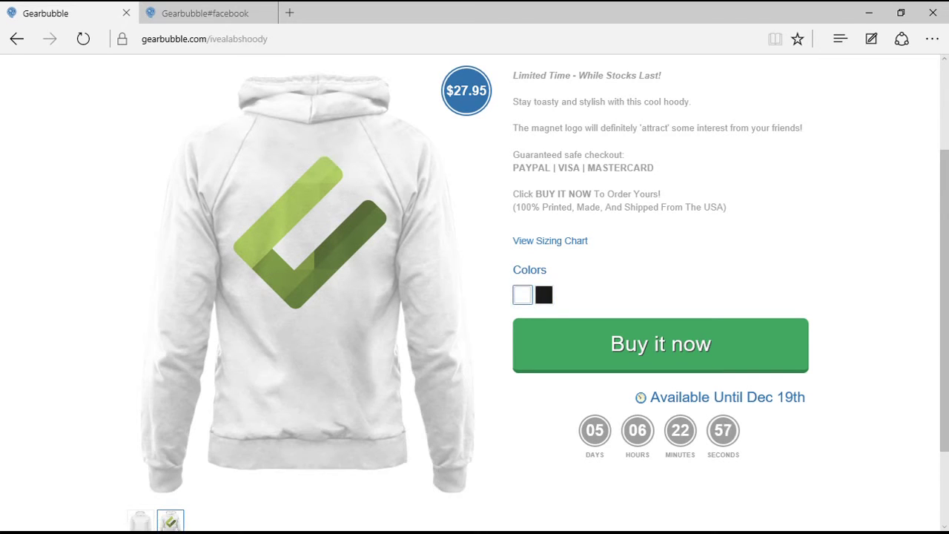
{"action": "scroll", "coordinate": [475, 297], "scroll_direction": "up", "scroll_amount": 2}
{"action": "scroll", "coordinate": [475, 297], "scroll_direction": "down", "scroll_amount": 4}
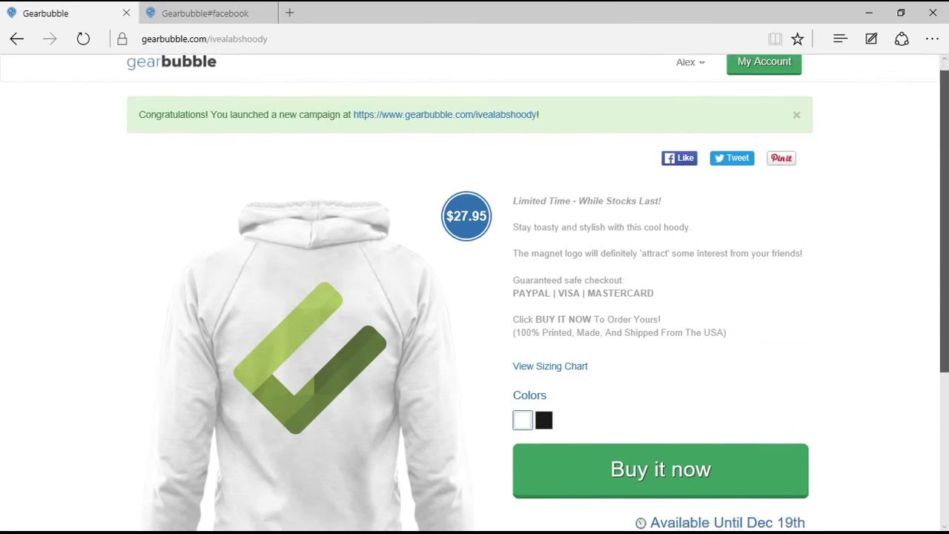
{"action": "scroll", "coordinate": [474, 297], "scroll_direction": "up", "scroll_amount": 4}
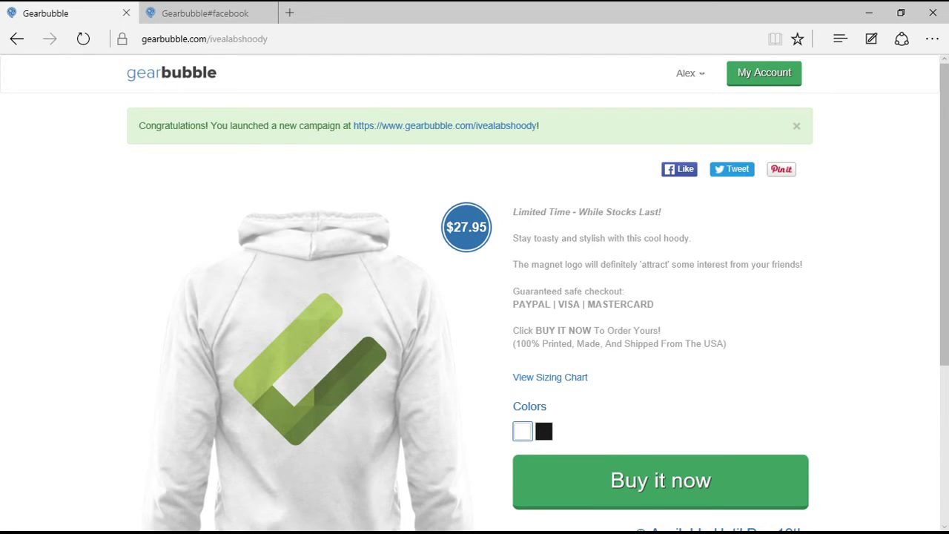
{"action": "left_click", "coordinate": [171, 73]}
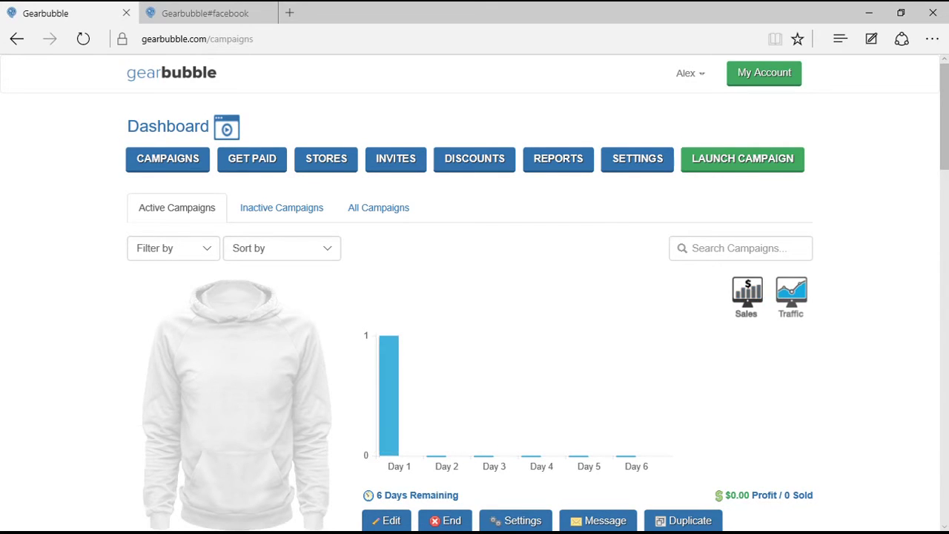
Scroll through the active campaigns, then open the Store Dashboard listing IVEA Labs - Signature Gear.
{"action": "scroll", "coordinate": [475, 297], "scroll_direction": "down", "scroll_amount": 3}
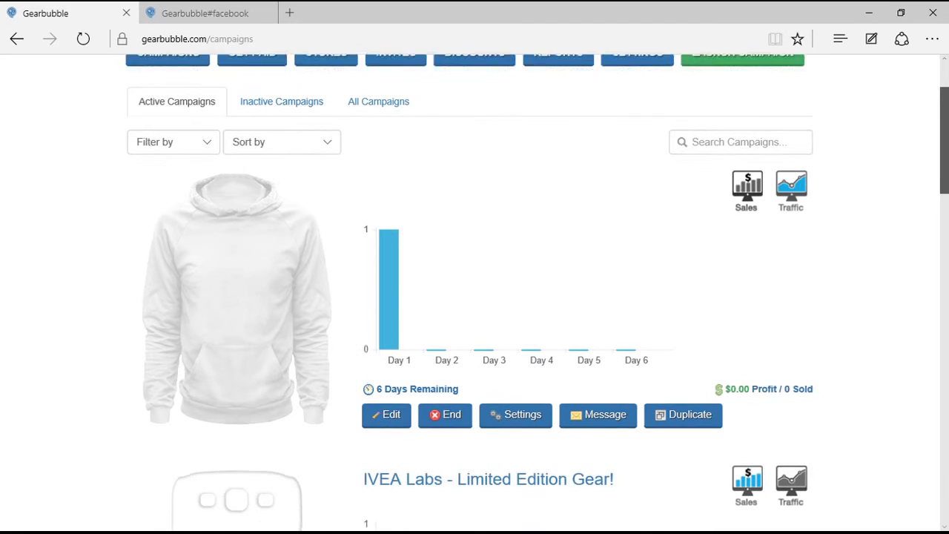
{"action": "scroll", "coordinate": [475, 296], "scroll_direction": "down", "scroll_amount": 15}
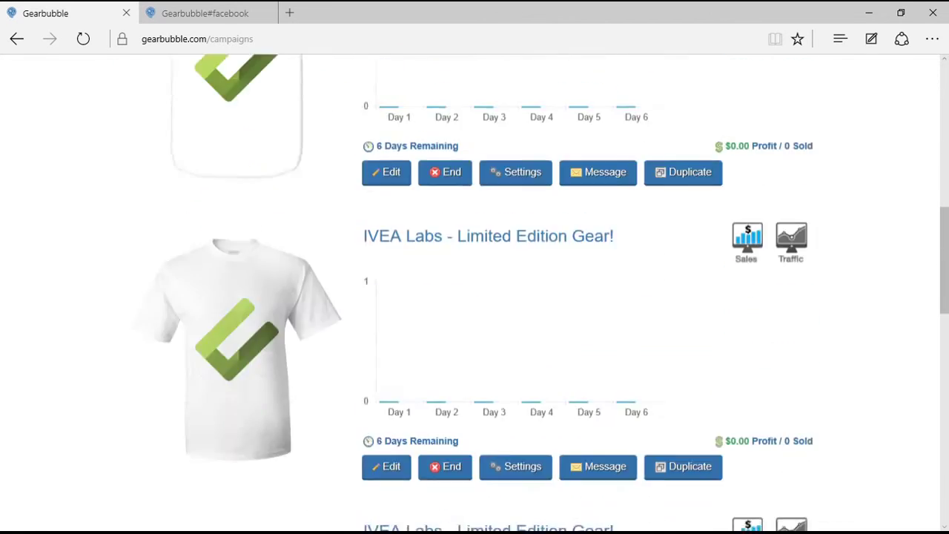
{"action": "scroll", "coordinate": [475, 296], "scroll_direction": "up", "scroll_amount": 10}
{"action": "scroll", "coordinate": [474, 296], "scroll_direction": "down", "scroll_amount": 15}
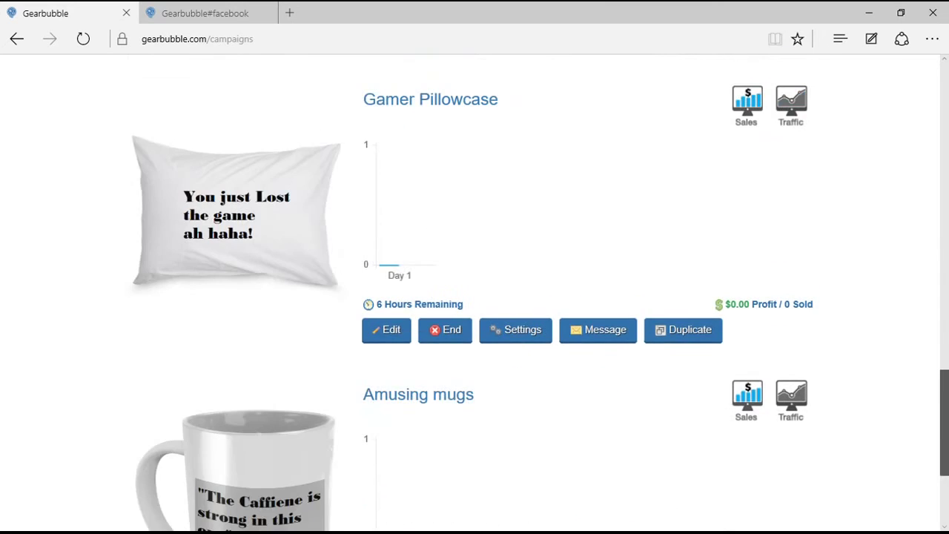
{"action": "scroll", "coordinate": [474, 297], "scroll_direction": "up", "scroll_amount": 15}
{"action": "scroll", "coordinate": [475, 297], "scroll_direction": "down", "scroll_amount": 1}
{"action": "scroll", "coordinate": [475, 297], "scroll_direction": "up", "scroll_amount": 10}
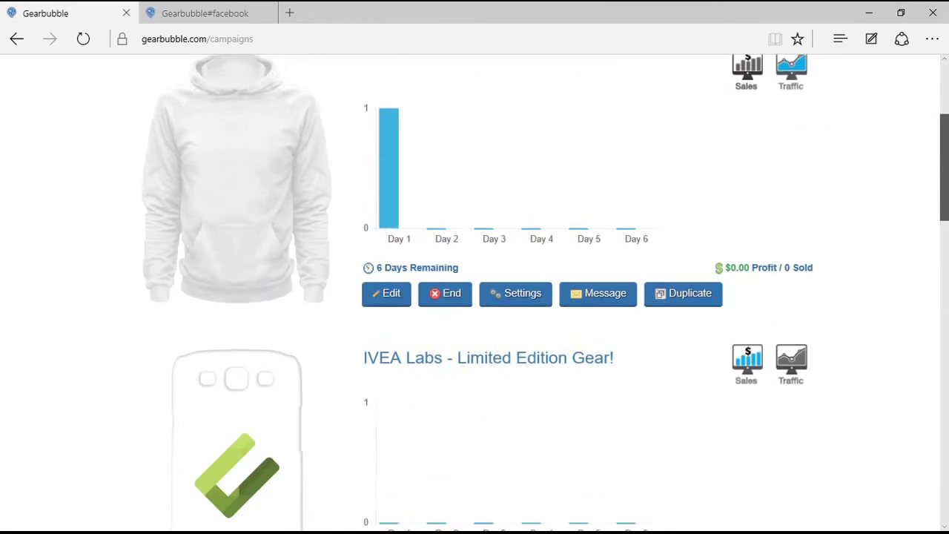
{"action": "scroll", "coordinate": [475, 297], "scroll_direction": "up", "scroll_amount": 4}
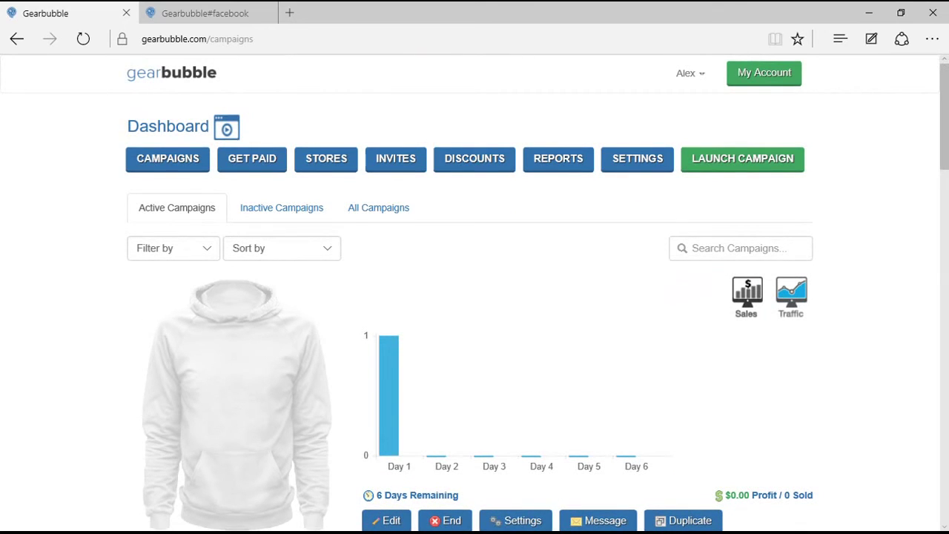
{"action": "left_click", "coordinate": [326, 158]}
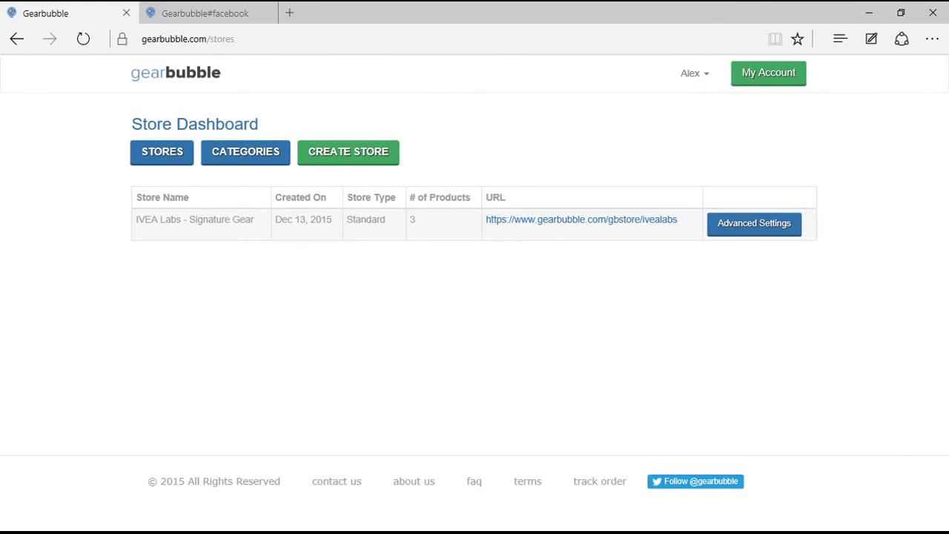
Open the store's Add/Remove Products list and scroll through its product selection.
{"action": "left_click", "coordinate": [754, 223]}
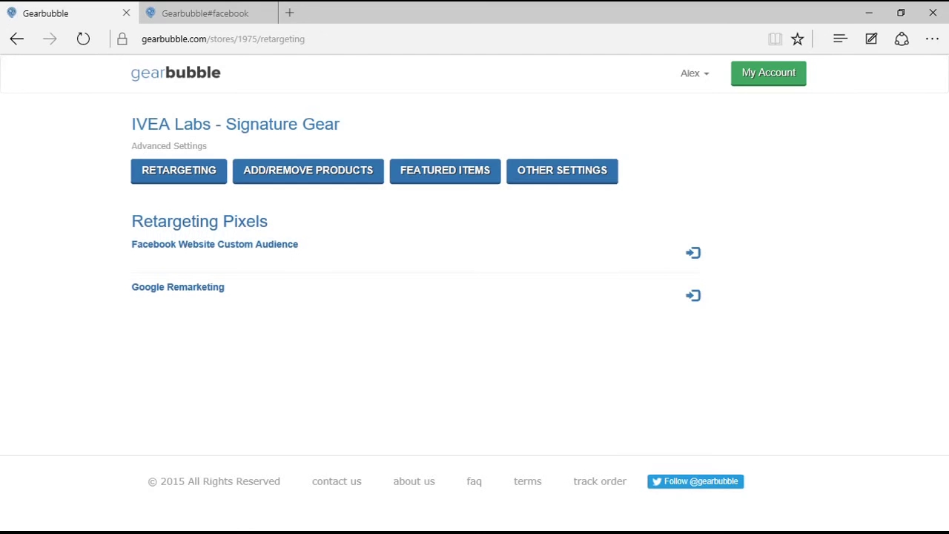
{"action": "left_click", "coordinate": [308, 170]}
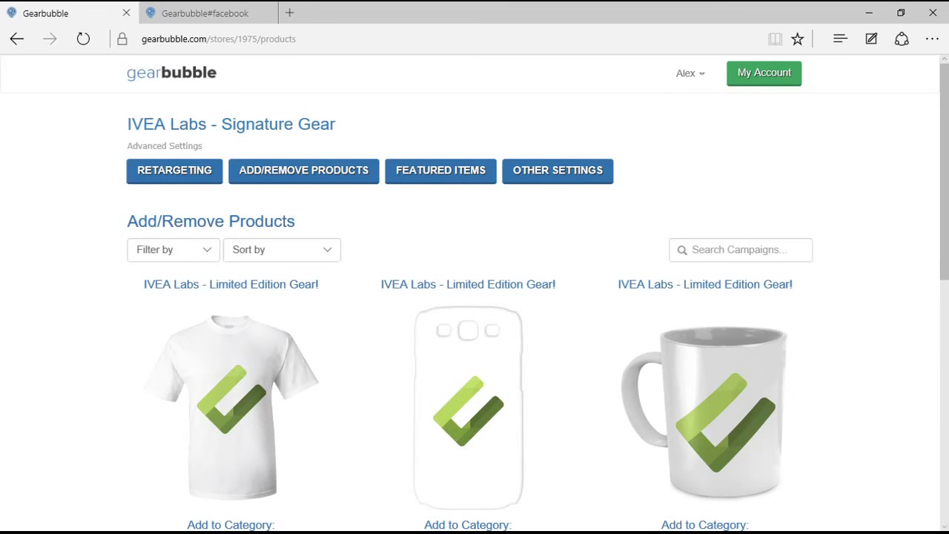
{"action": "scroll", "coordinate": [474, 297], "scroll_direction": "down", "scroll_amount": 2}
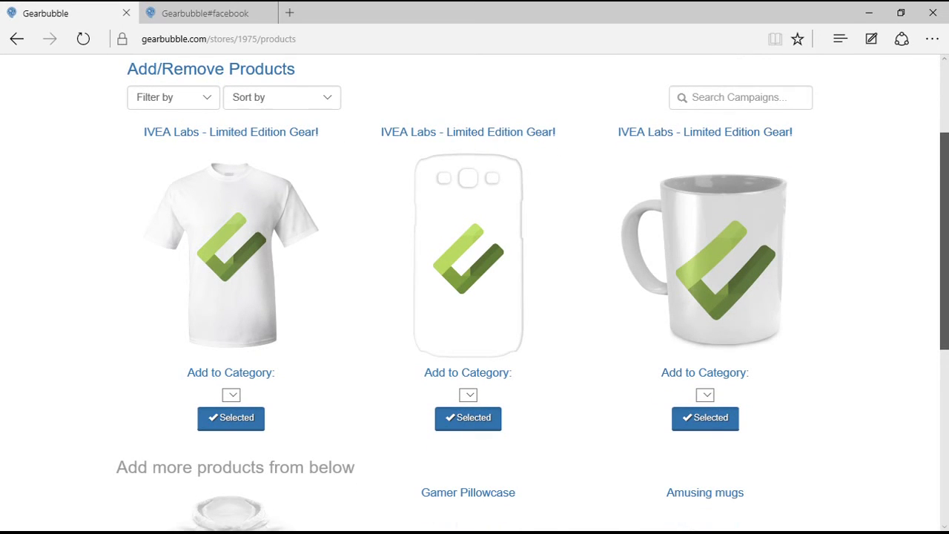
{"action": "scroll", "coordinate": [475, 297], "scroll_direction": "down", "scroll_amount": 2}
{"action": "scroll", "coordinate": [474, 296], "scroll_direction": "down", "scroll_amount": 2}
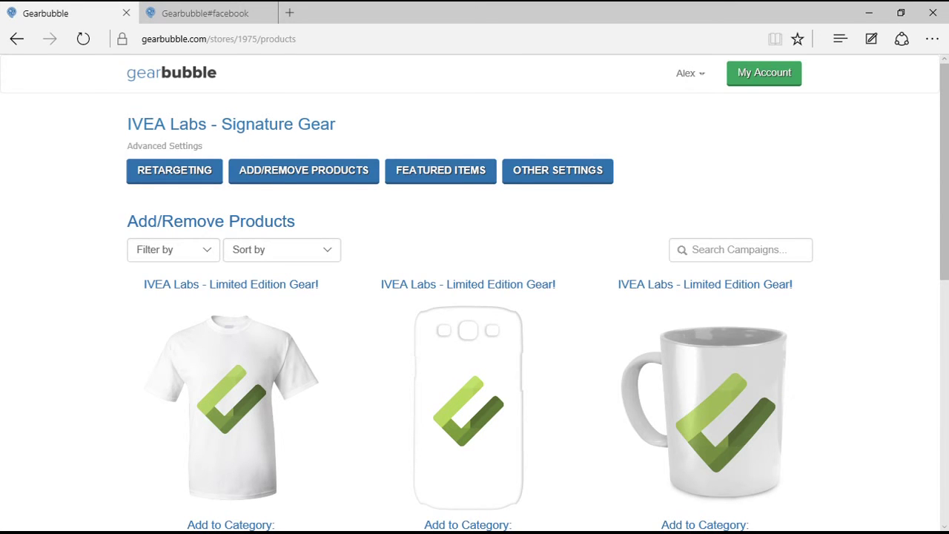
{"action": "scroll", "coordinate": [475, 296], "scroll_direction": "down", "scroll_amount": 5}
{"action": "scroll", "coordinate": [475, 296], "scroll_direction": "up", "scroll_amount": 5}
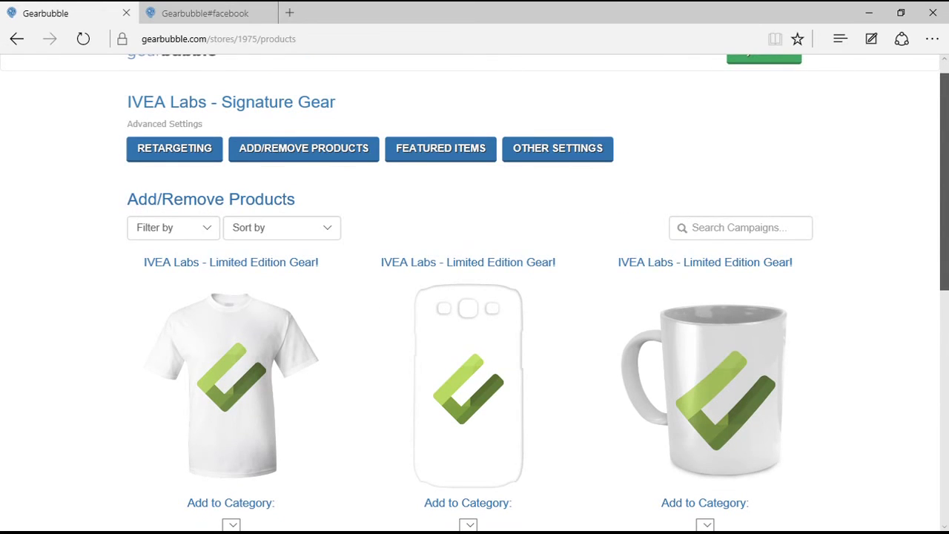
{"action": "scroll", "coordinate": [475, 297], "scroll_direction": "up", "scroll_amount": 1}
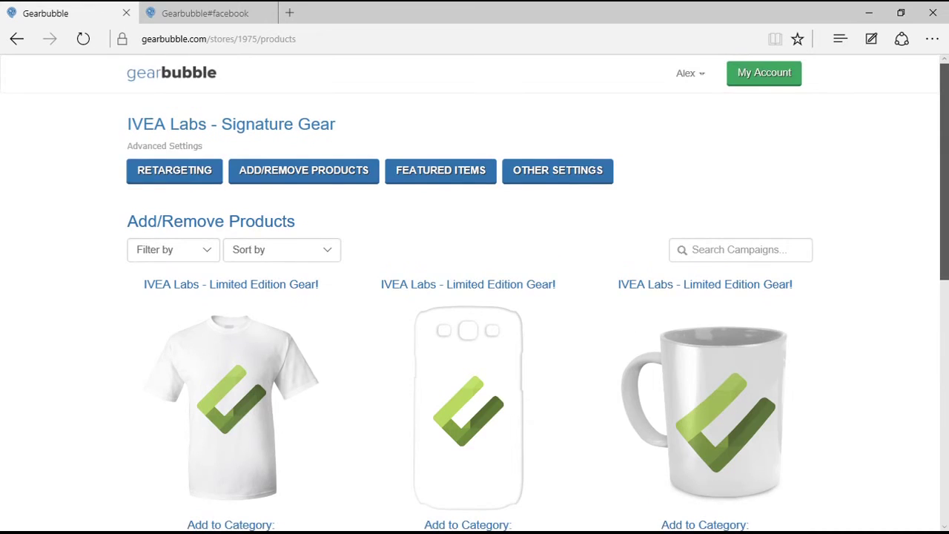
{"action": "scroll", "coordinate": [475, 296], "scroll_direction": "down", "scroll_amount": 10}
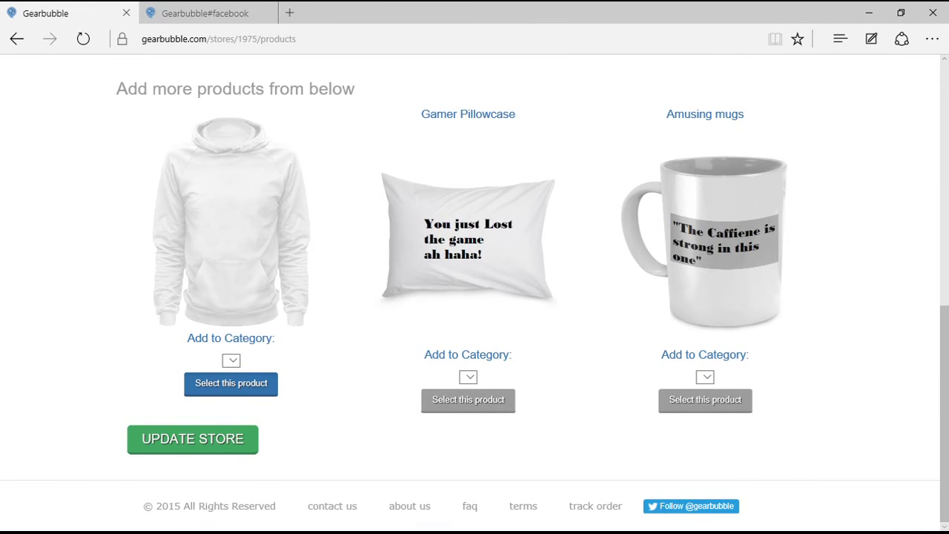
Save the selection with UPDATE STORE so the hoodie joins the tee, phone case and mug.
{"action": "left_click", "coordinate": [192, 439]}
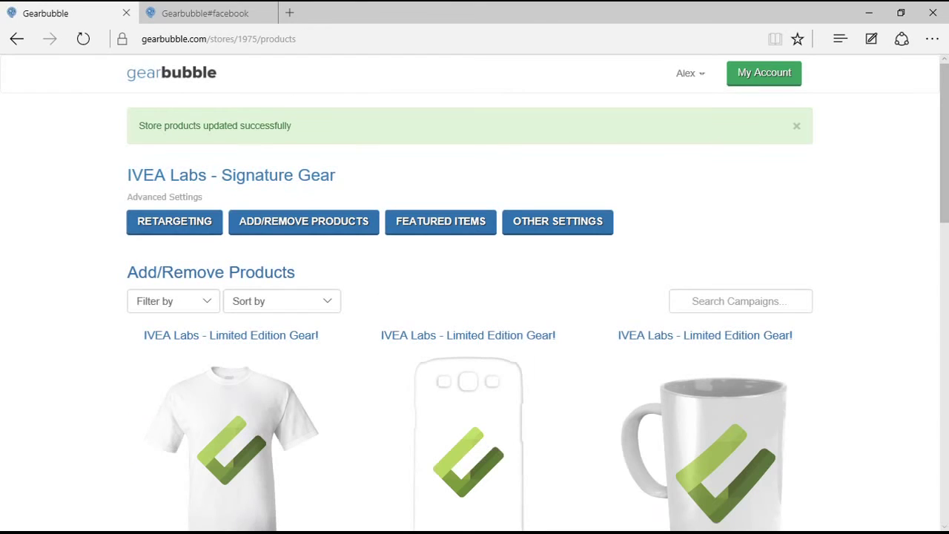
{"action": "scroll", "coordinate": [475, 296], "scroll_direction": "down", "scroll_amount": 4}
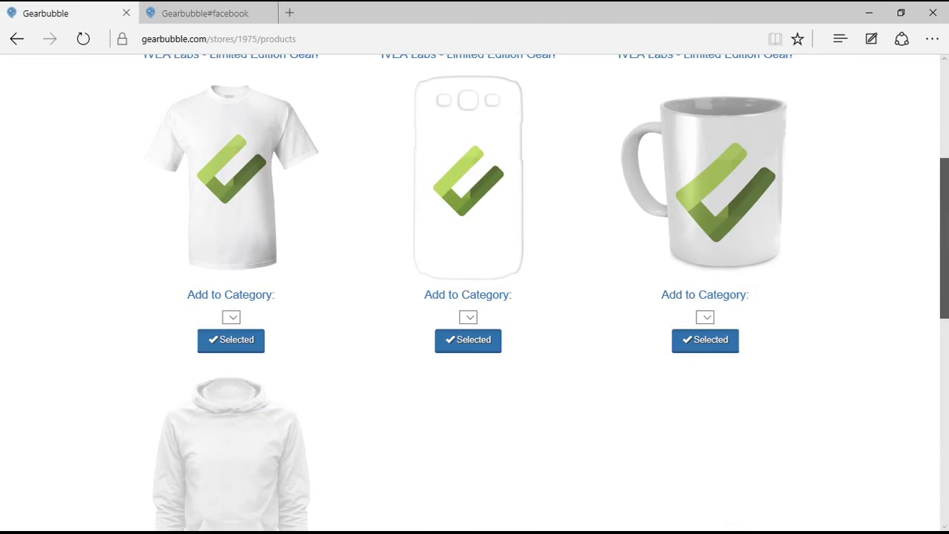
{"action": "scroll", "coordinate": [475, 296], "scroll_direction": "up", "scroll_amount": 3}
{"action": "scroll", "coordinate": [474, 297], "scroll_direction": "down", "scroll_amount": 5}
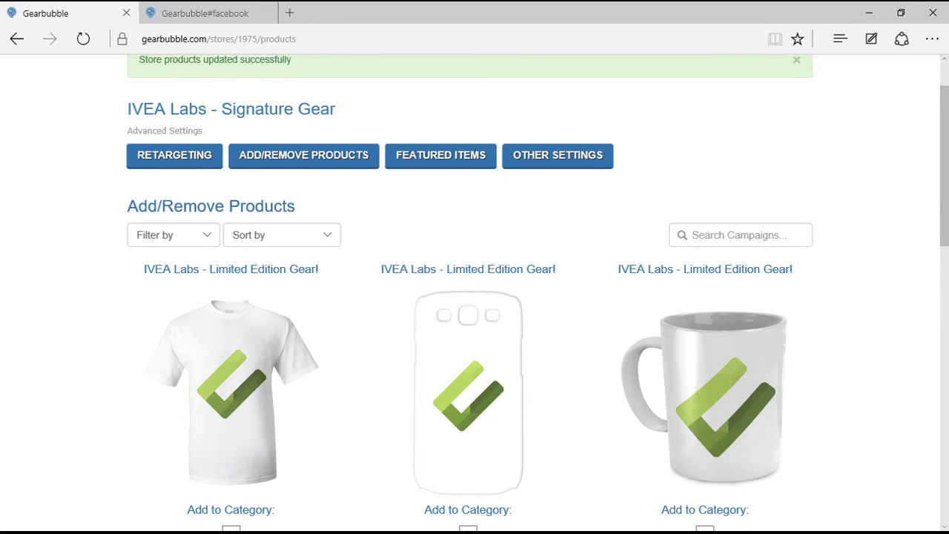
{"action": "scroll", "coordinate": [474, 296], "scroll_direction": "up", "scroll_amount": 1}
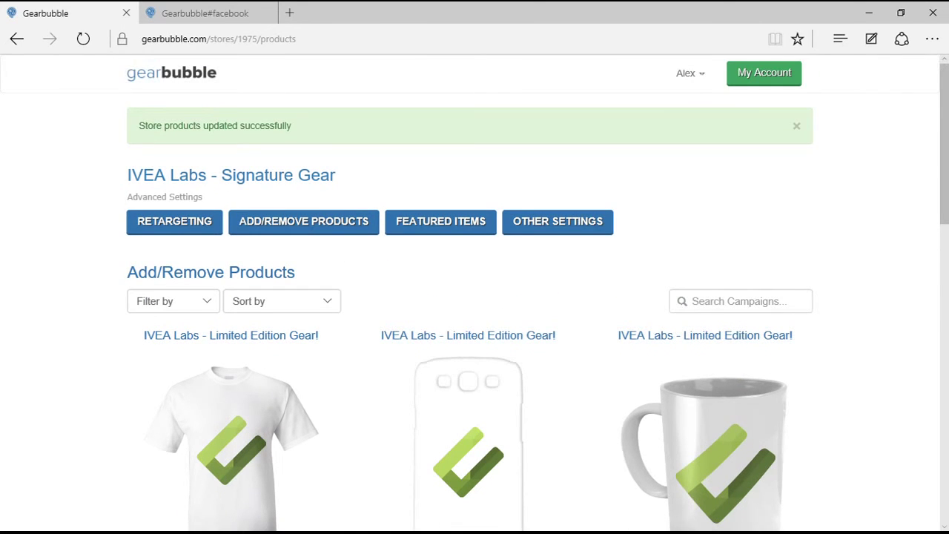
{"action": "left_click_drag", "start_coordinate": [793, 335], "coordinate": [618, 335]}
Review the store's General Setting title and description, then open Social Preview Settings.
{"action": "left_click", "coordinate": [558, 221]}
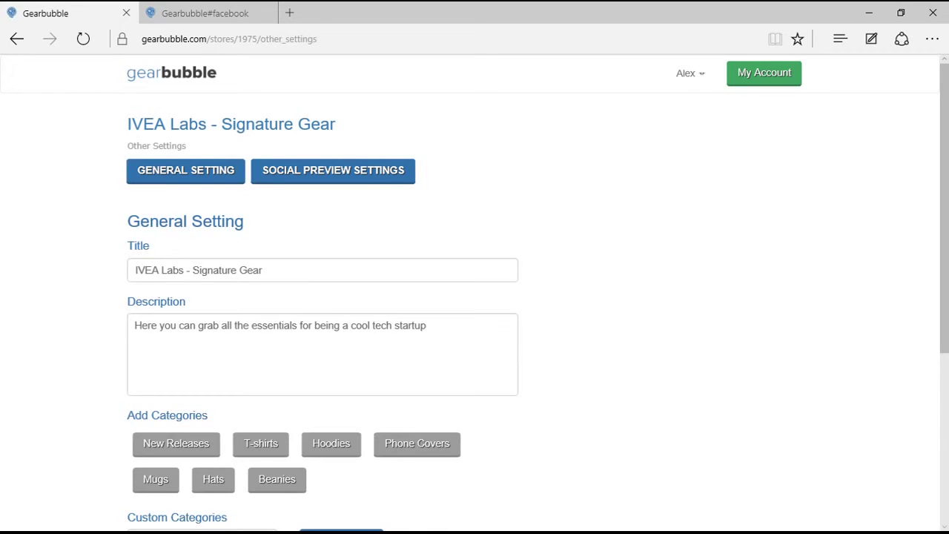
{"action": "triple_click", "coordinate": [168, 270]}
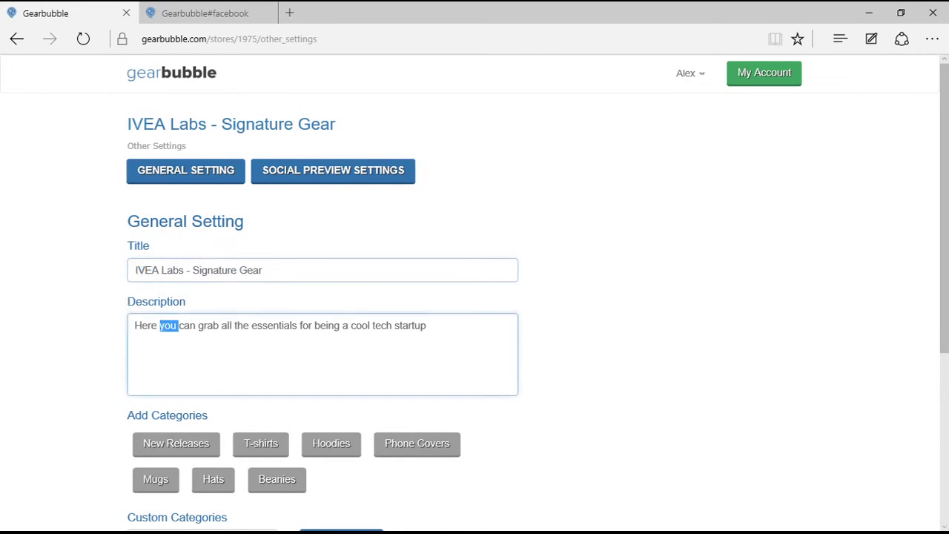
{"action": "triple_click", "coordinate": [147, 325]}
{"action": "left_click", "coordinate": [268, 326]}
{"action": "scroll", "coordinate": [475, 296], "scroll_direction": "down", "scroll_amount": 2}
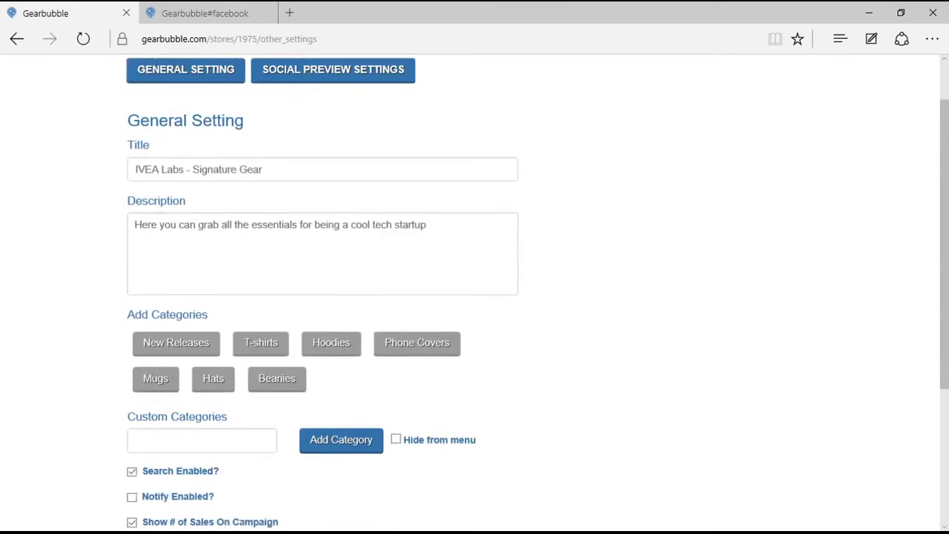
{"action": "scroll", "coordinate": [474, 297], "scroll_direction": "down", "scroll_amount": 2}
{"action": "scroll", "coordinate": [475, 296], "scroll_direction": "down", "scroll_amount": 1}
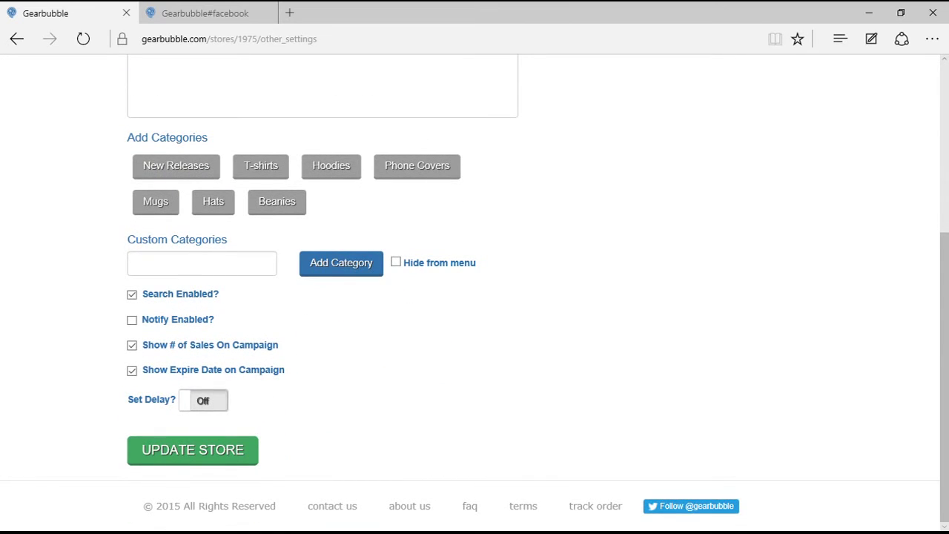
{"action": "scroll", "coordinate": [474, 297], "scroll_direction": "up", "scroll_amount": 4}
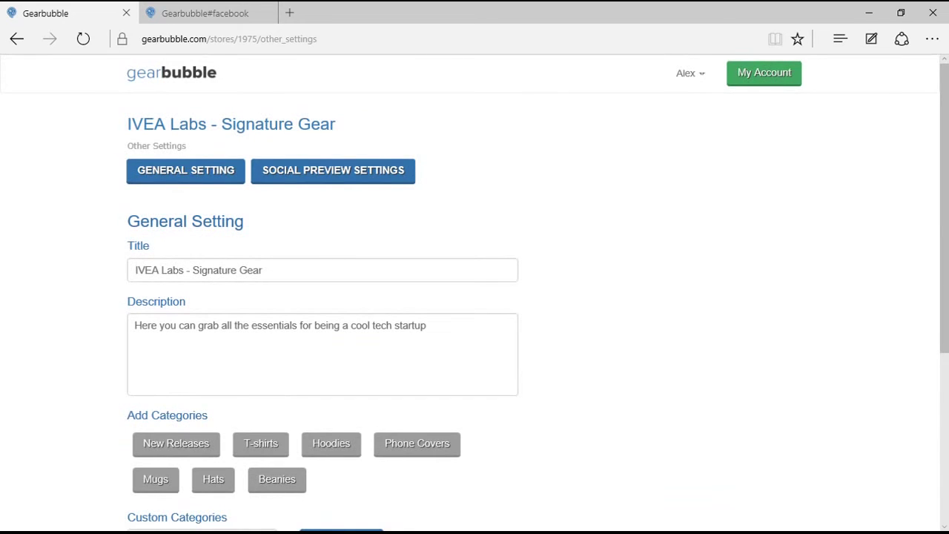
{"action": "left_click", "coordinate": [333, 170]}
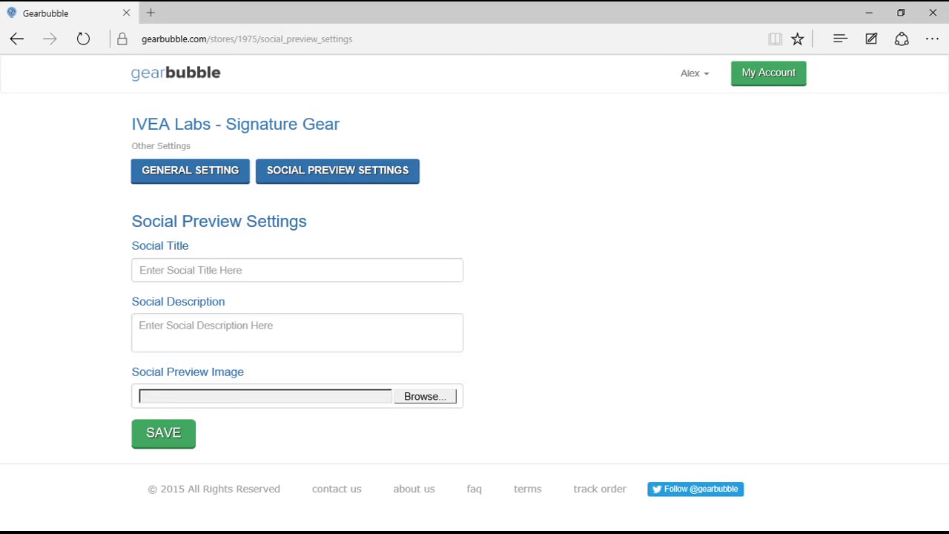
Click into Social Title, then open the public IVEA Labs - Signature Gear storefront.
{"action": "left_click", "coordinate": [297, 270]}
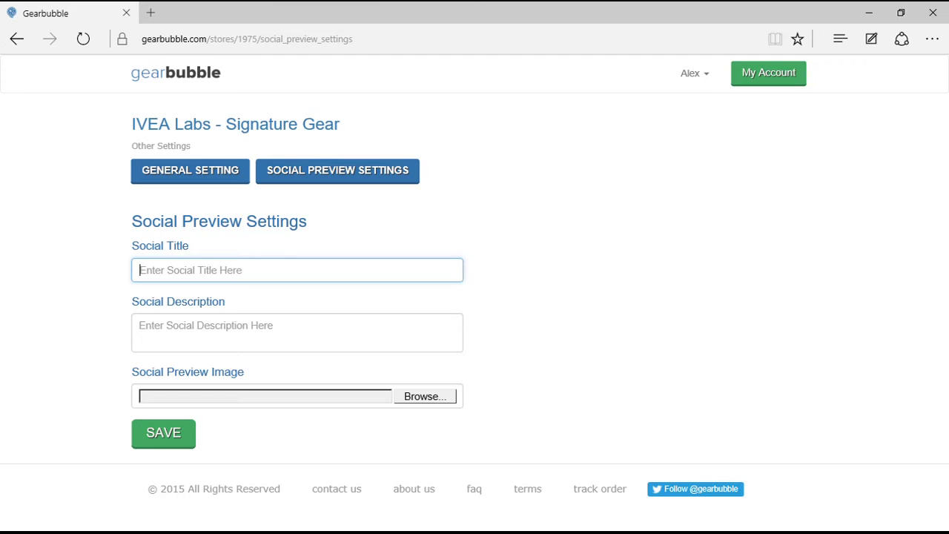
{"action": "left_click", "coordinate": [235, 124]}
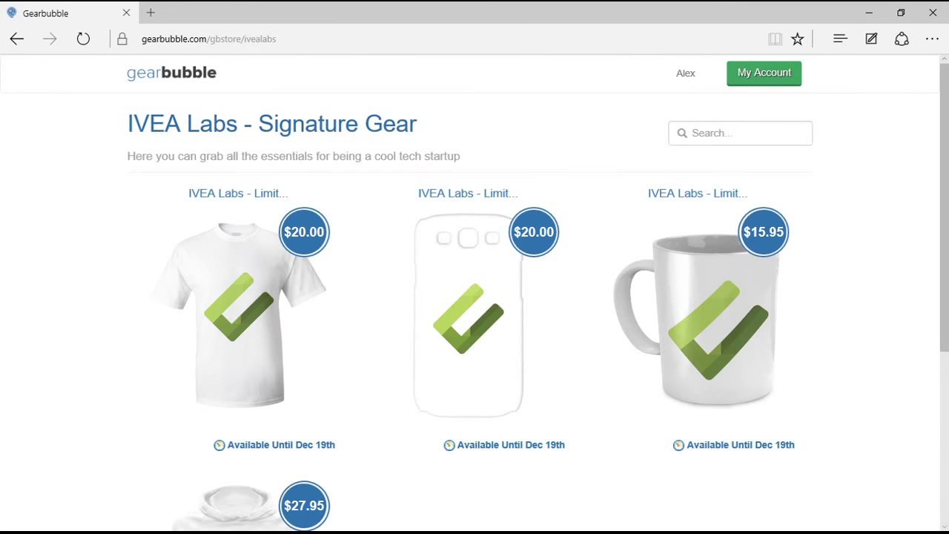
Open the hoodie's product page and view, then close, its sizing chart.
{"action": "scroll", "coordinate": [475, 296], "scroll_direction": "down", "scroll_amount": 3}
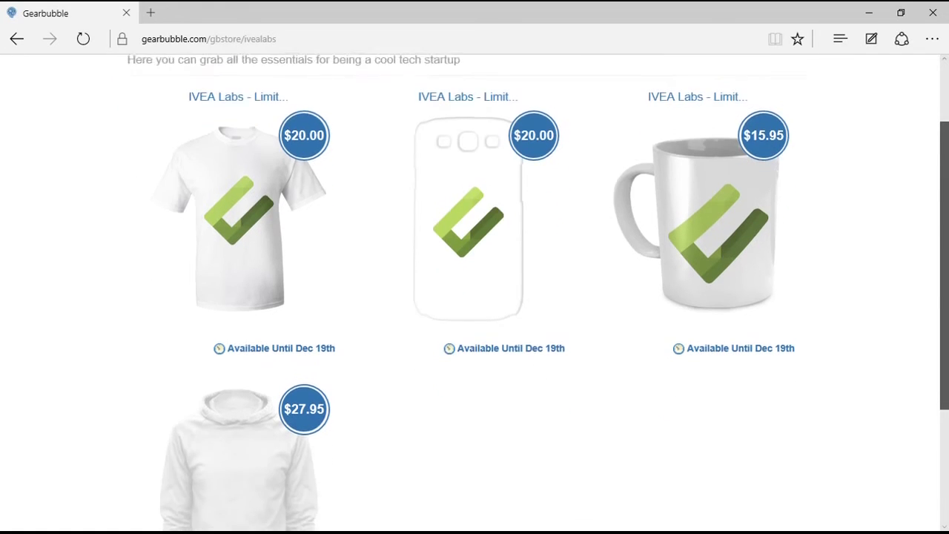
{"action": "scroll", "coordinate": [475, 296], "scroll_direction": "up", "scroll_amount": 3}
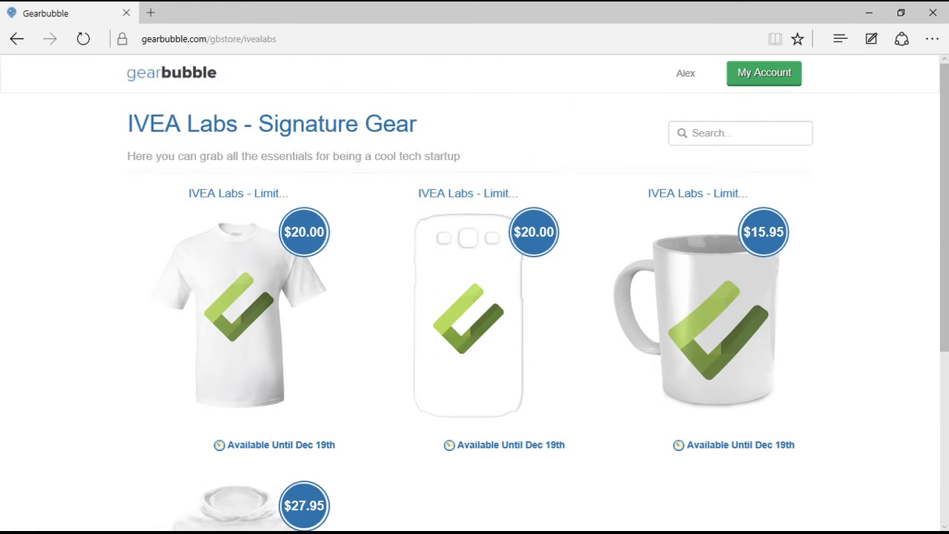
{"action": "scroll", "coordinate": [475, 297], "scroll_direction": "down", "scroll_amount": 4}
{"action": "key", "text": "F5"}
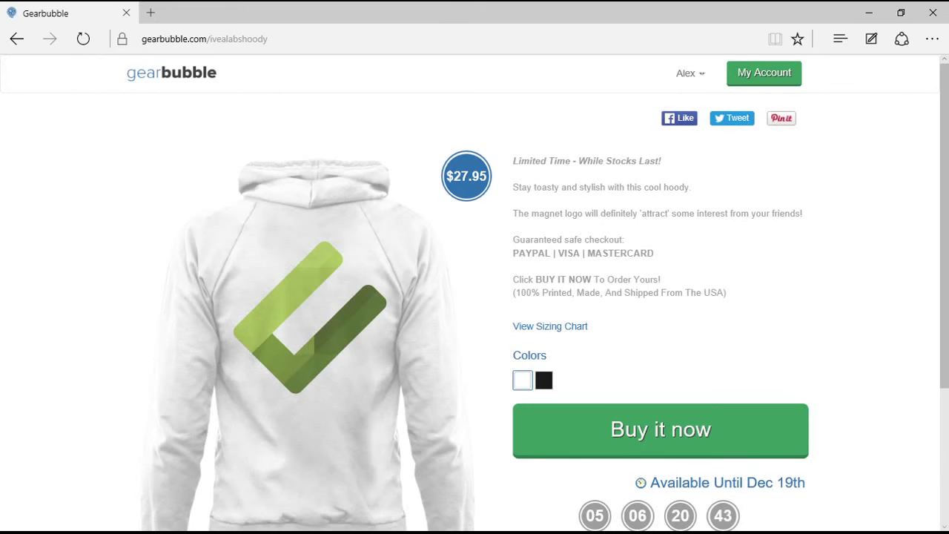
{"action": "scroll", "coordinate": [474, 296], "scroll_direction": "down", "scroll_amount": 1}
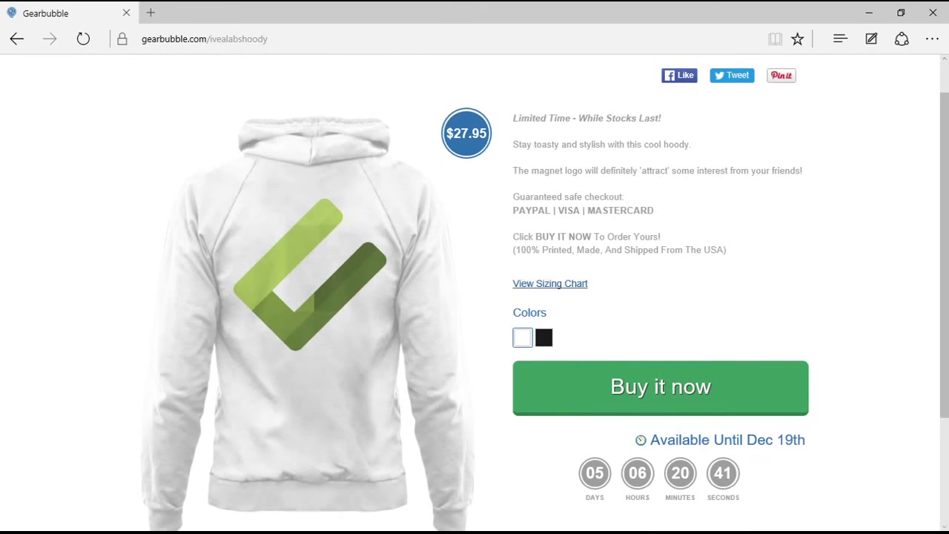
{"action": "left_click", "coordinate": [551, 283]}
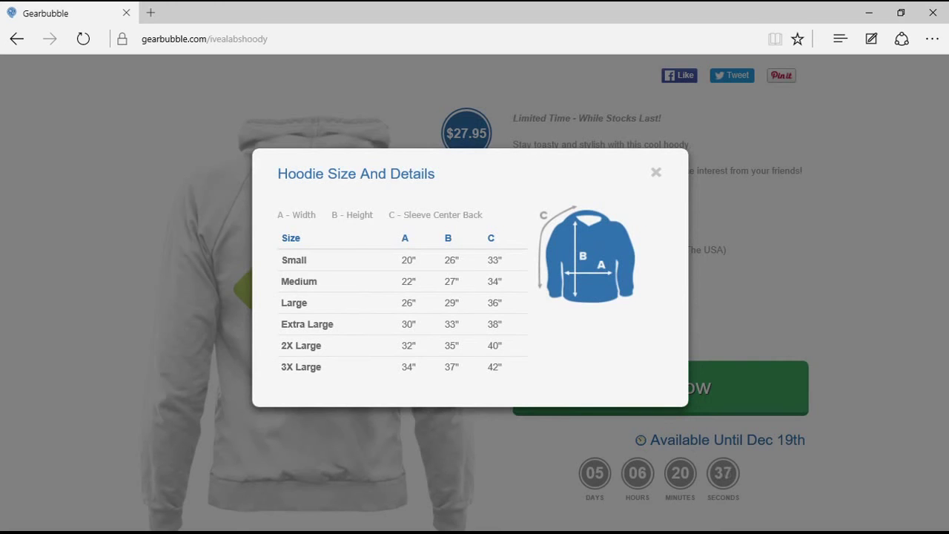
{"action": "left_click", "coordinate": [656, 172]}
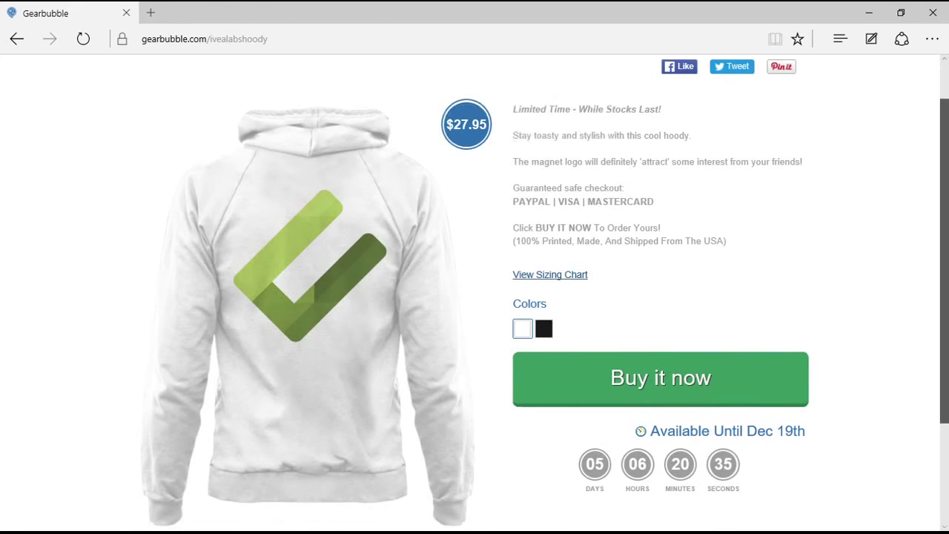
{"action": "scroll", "coordinate": [475, 296], "scroll_direction": "down", "scroll_amount": 3}
{"action": "scroll", "coordinate": [475, 297], "scroll_direction": "down", "scroll_amount": 1}
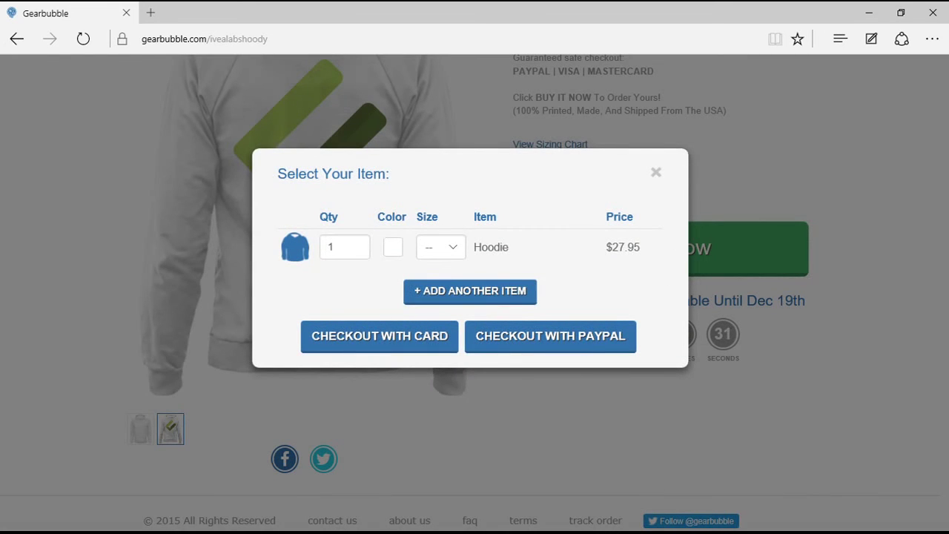
Choose hoodie size sml and proceed to checkout with PayPal.
{"action": "left_click", "coordinate": [441, 247]}
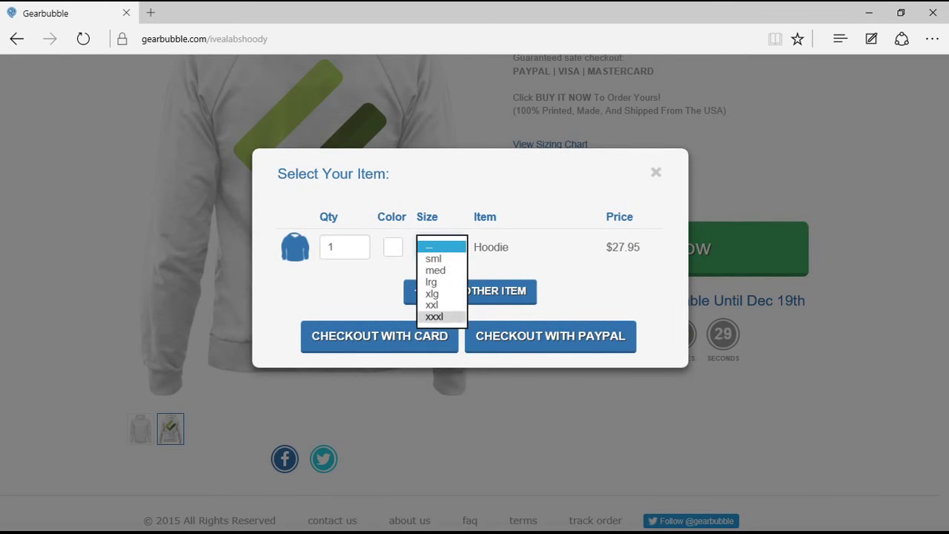
{"action": "left_click", "coordinate": [434, 317]}
{"action": "left_click", "coordinate": [442, 247]}
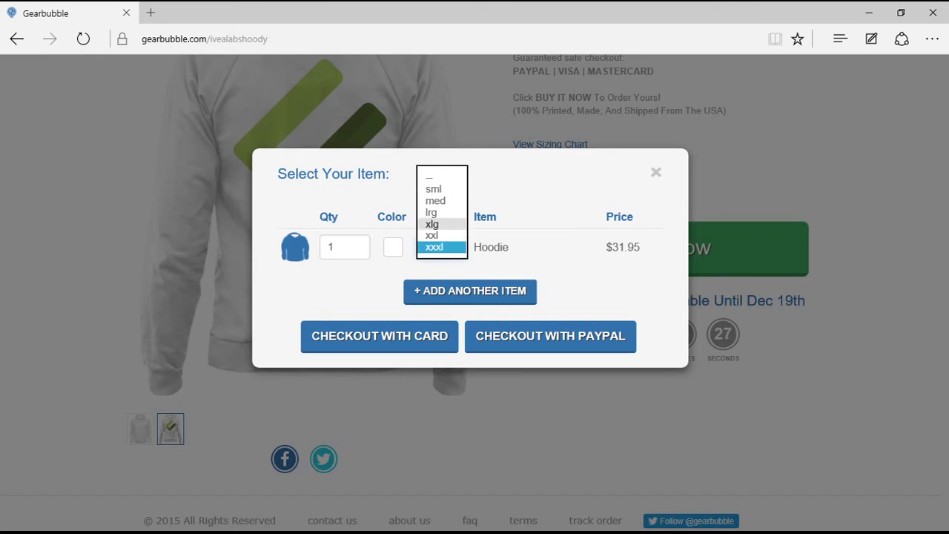
{"action": "left_click", "coordinate": [434, 223]}
{"action": "left_click", "coordinate": [441, 247]}
{"action": "left_click", "coordinate": [434, 220]}
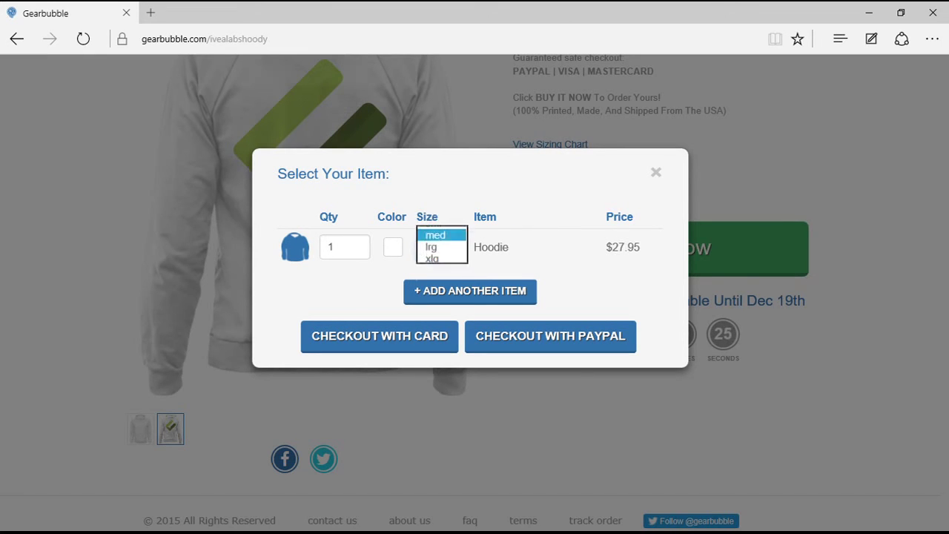
{"action": "left_click", "coordinate": [441, 247]}
{"action": "left_click", "coordinate": [434, 236]}
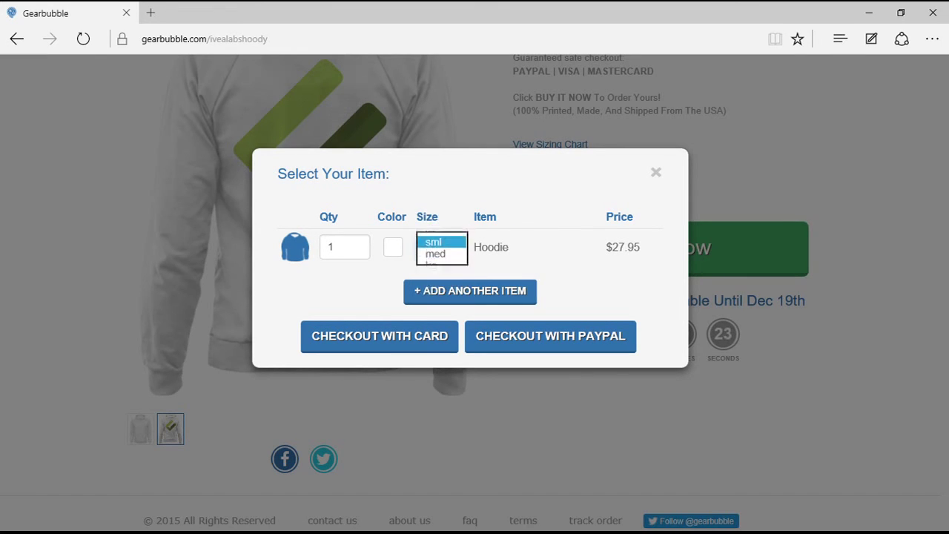
{"action": "left_click", "coordinate": [441, 247]}
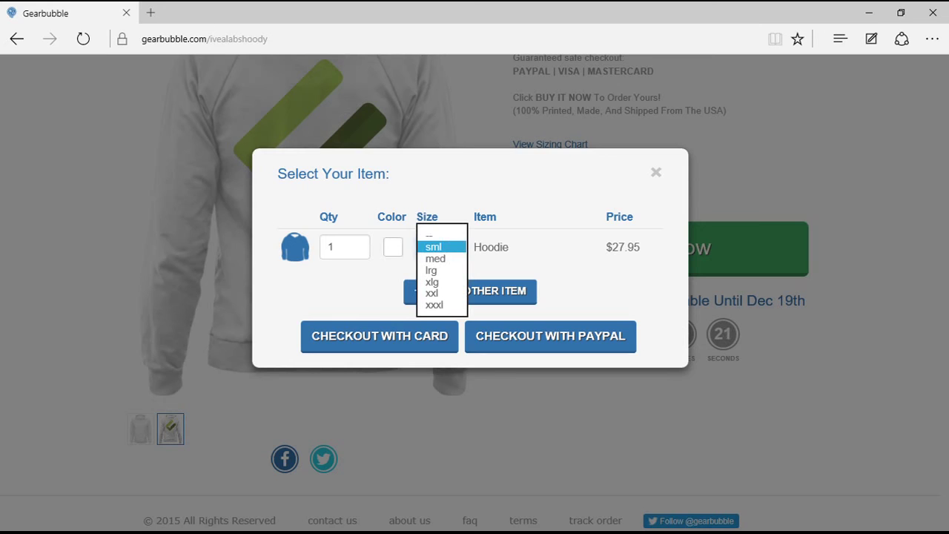
{"action": "left_click", "coordinate": [434, 247]}
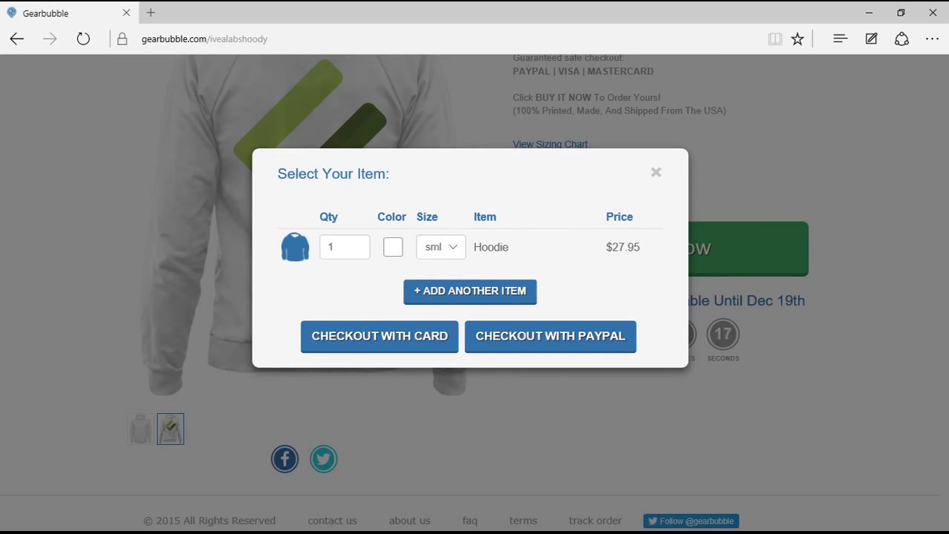
{"action": "left_click", "coordinate": [550, 336]}
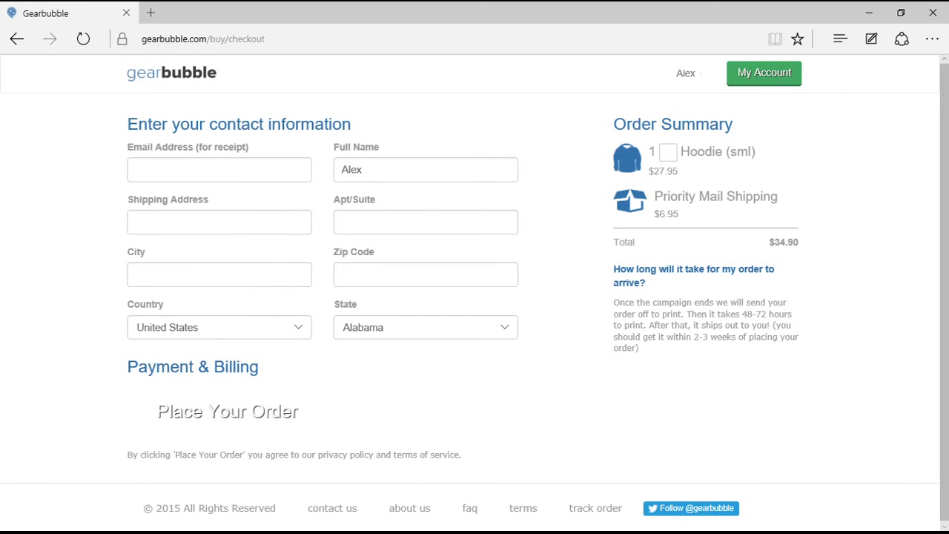
Set the shipping country to United Kingdom to see $14.95 shipping, then reload checkout.
{"action": "left_click_drag", "start_coordinate": [613, 303], "coordinate": [640, 348]}
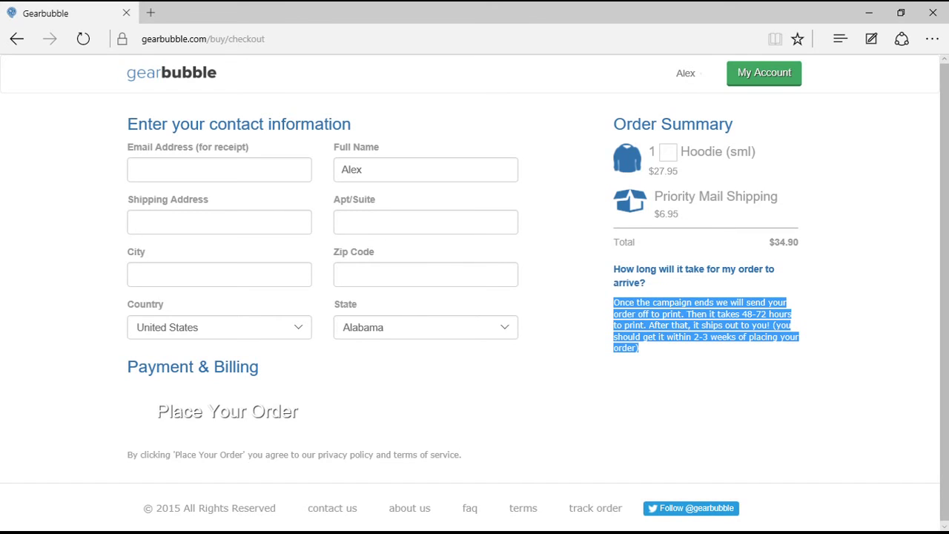
{"action": "left_click", "coordinate": [640, 349]}
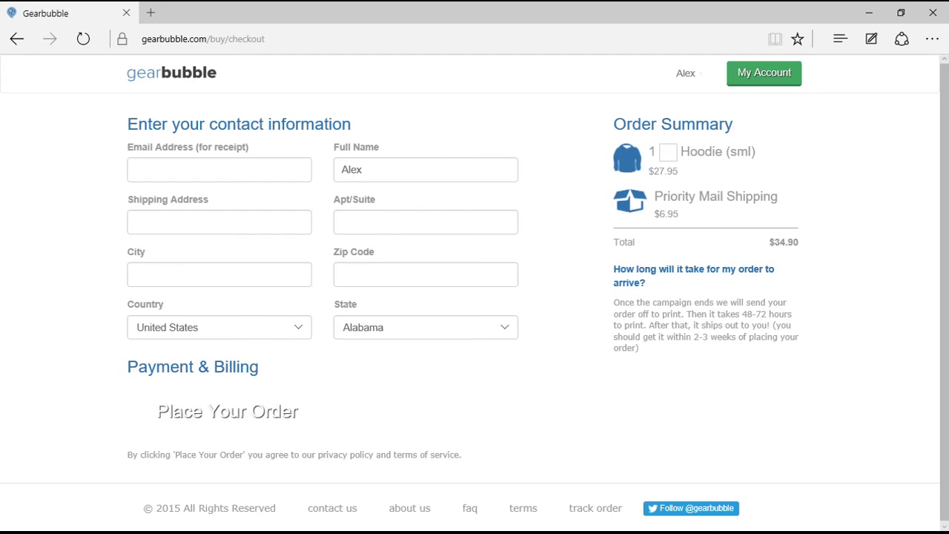
{"action": "left_click", "coordinate": [298, 327]}
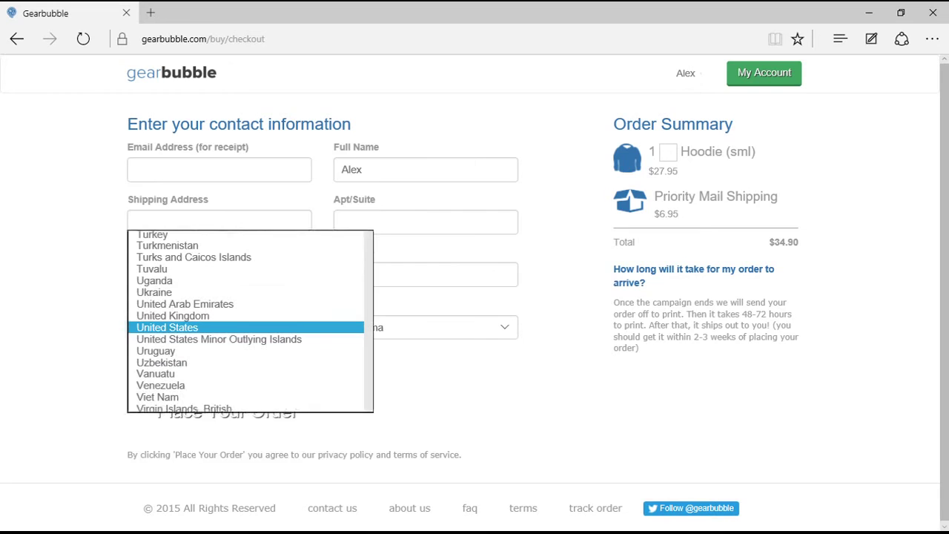
{"action": "key", "text": "Up"}
{"action": "key", "text": "Return"}
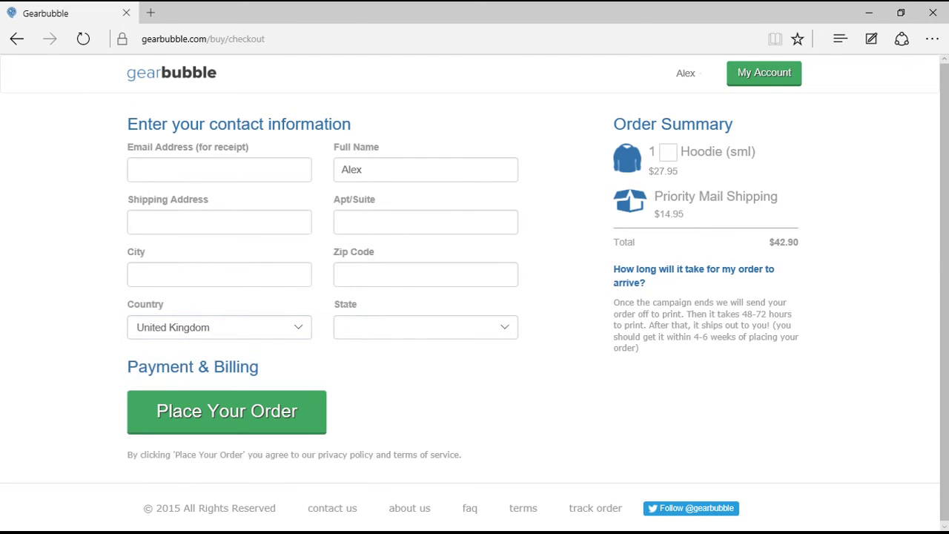
{"action": "left_click_drag", "start_coordinate": [654, 214], "coordinate": [686, 214]}
{"action": "key", "text": "F5"}
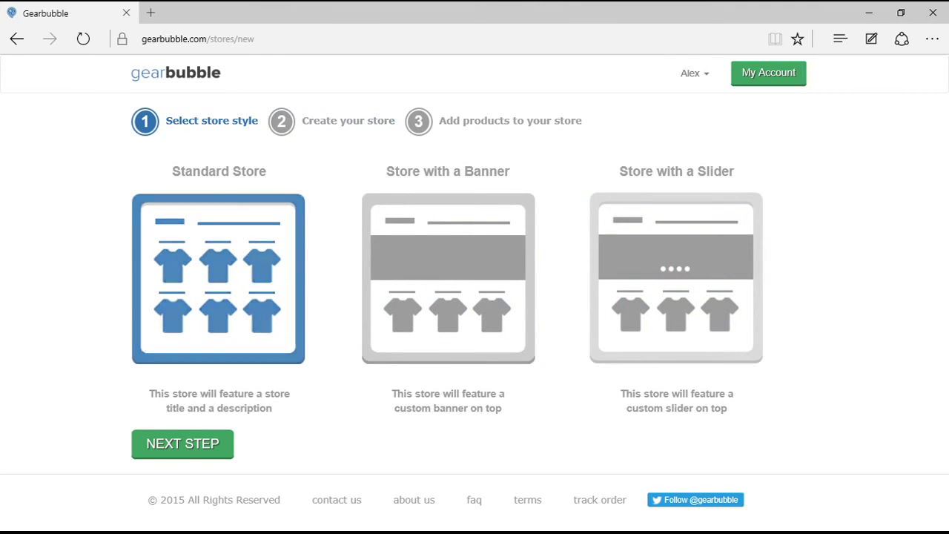
Continue to the store details form and toggle the Beanies category on and off.
{"action": "left_click", "coordinate": [182, 444]}
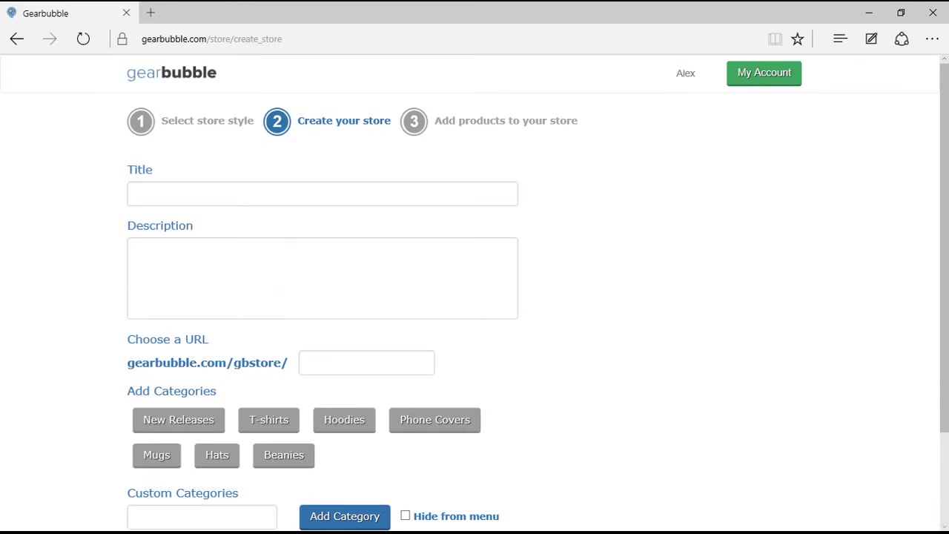
{"action": "scroll", "coordinate": [474, 293], "scroll_direction": "down", "scroll_amount": 3}
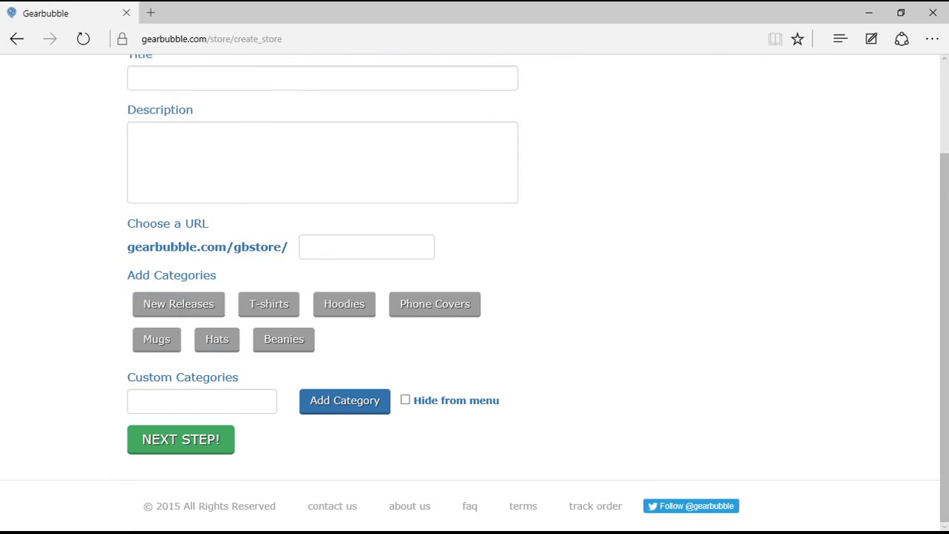
{"action": "left_click", "coordinate": [285, 339]}
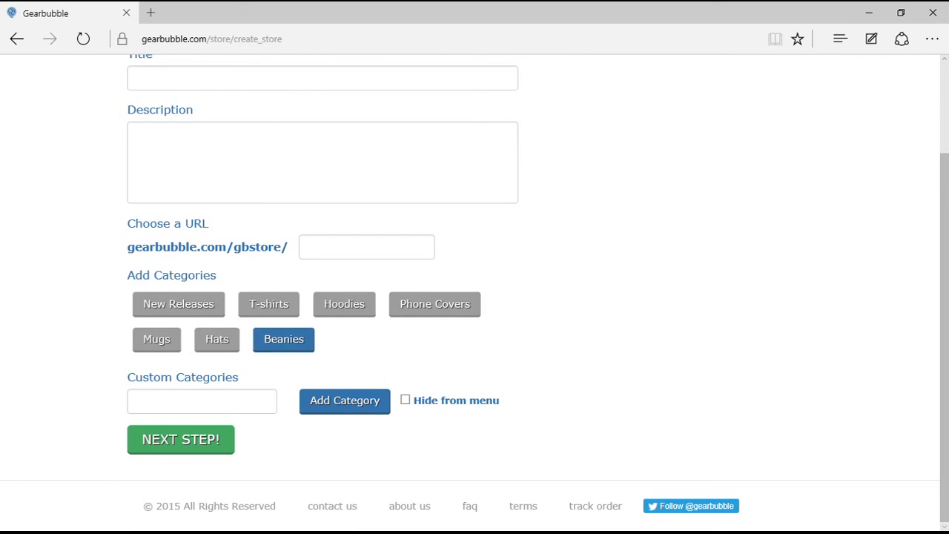
{"action": "left_click", "coordinate": [284, 339]}
Enter awesomestore as the store URL, then return to the main dashboard.
{"action": "left_click", "coordinate": [367, 247]}
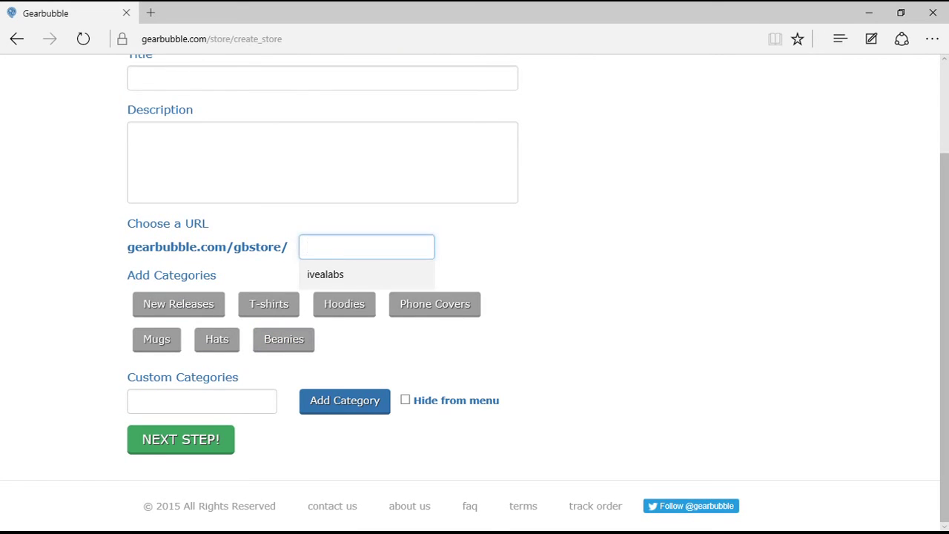
{"action": "type", "text": "awesomestoe"}
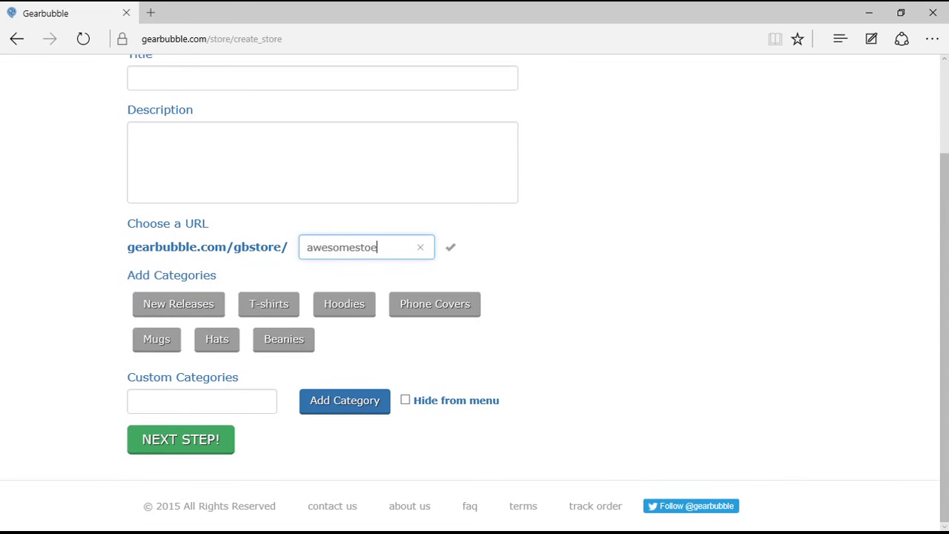
{"action": "key", "text": "BackSpace"}
{"action": "type", "text": "re"}
{"action": "left_click", "coordinate": [202, 402]}
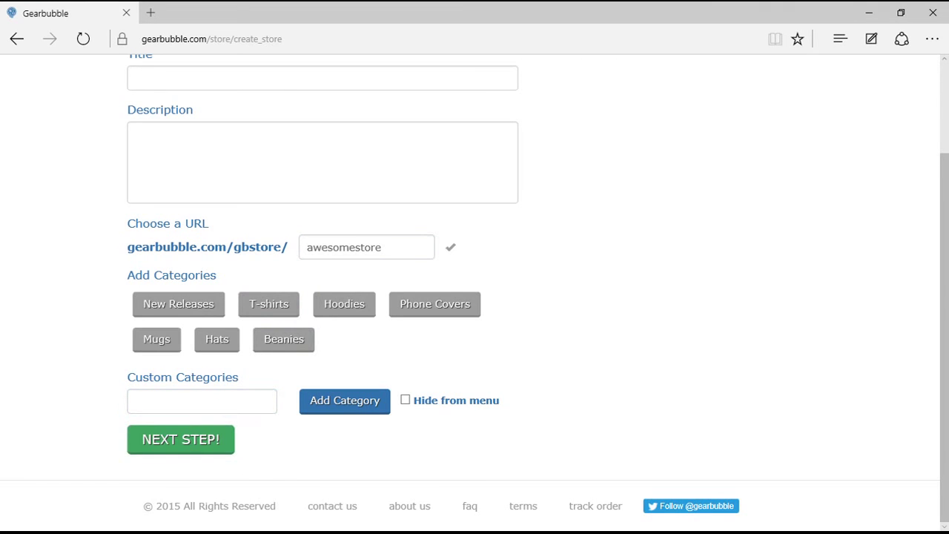
{"action": "scroll", "coordinate": [475, 296], "scroll_direction": "up", "scroll_amount": 2}
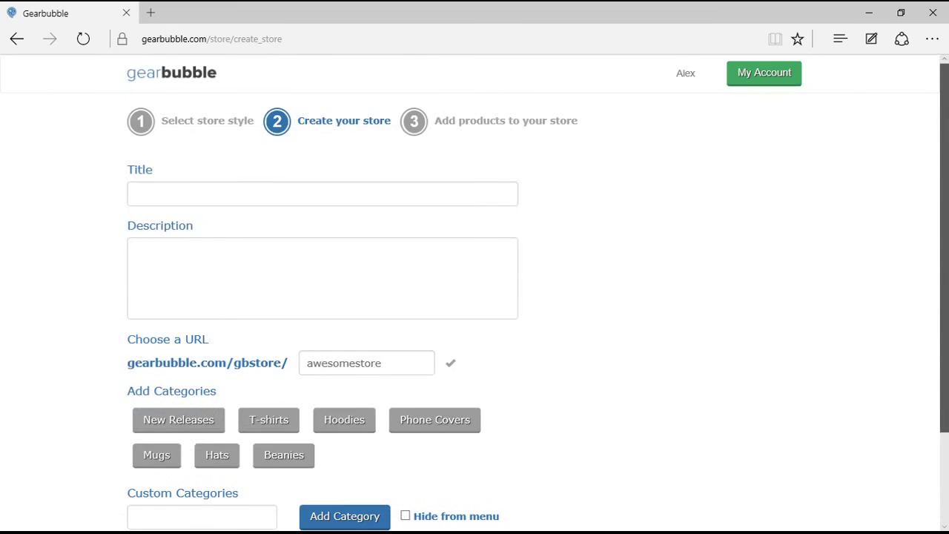
{"action": "scroll", "coordinate": [475, 297], "scroll_direction": "down", "scroll_amount": 2}
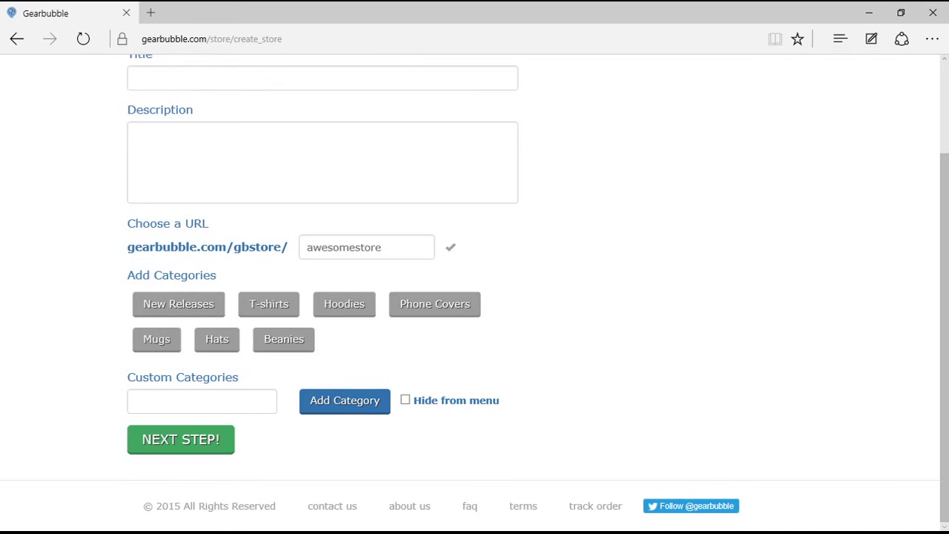
{"action": "scroll", "coordinate": [475, 297], "scroll_direction": "up", "scroll_amount": 2}
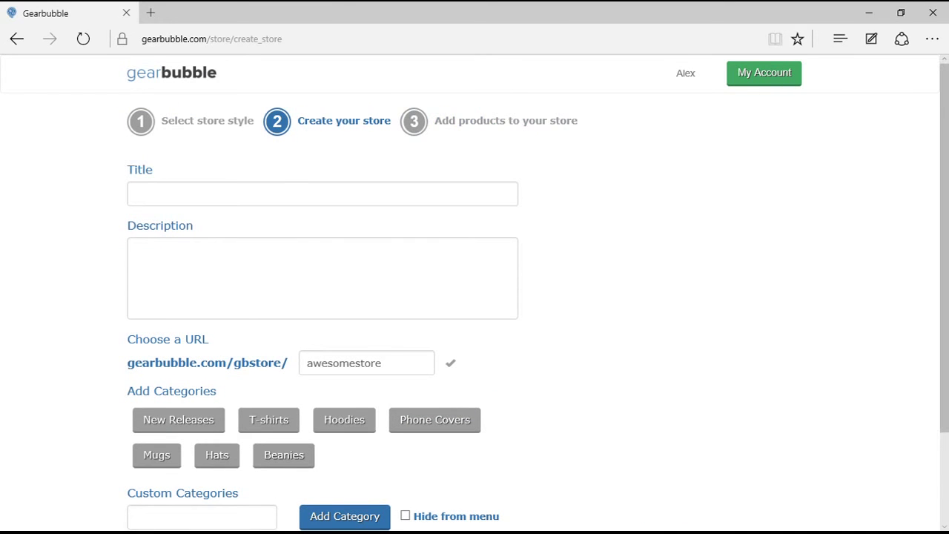
{"action": "left_click", "coordinate": [171, 73]}
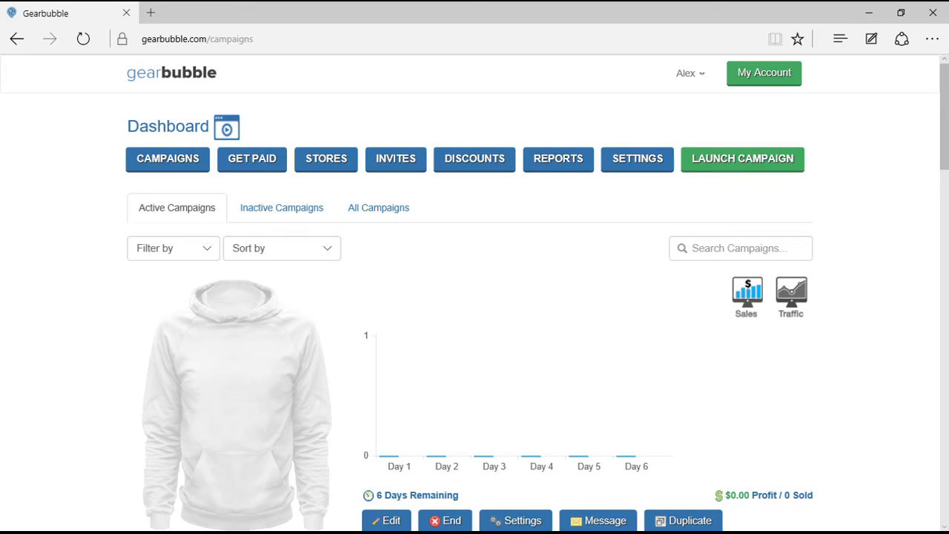
Add discount code iveastaff, type Discount, amount 10.
{"action": "left_click", "coordinate": [475, 158]}
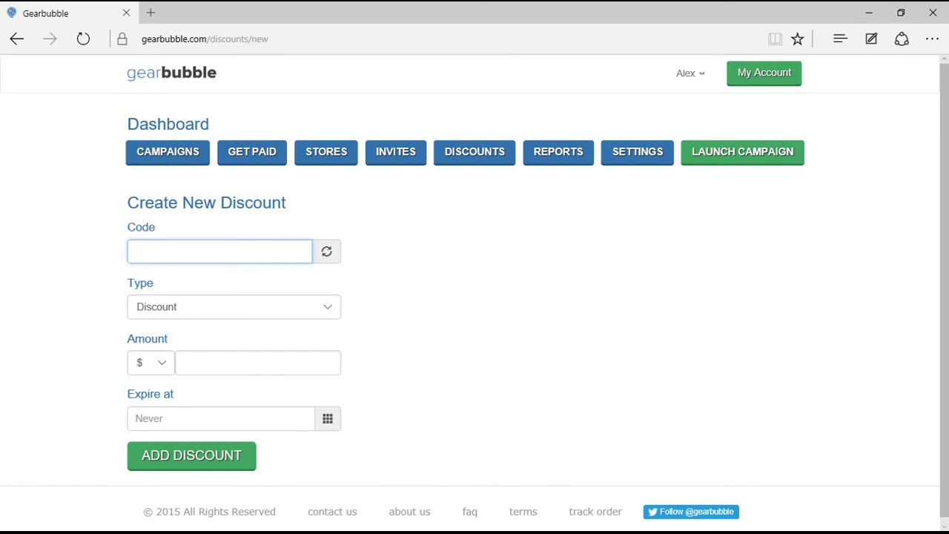
{"action": "type", "text": "iveastaff"}
{"action": "left_click", "coordinate": [234, 306]}
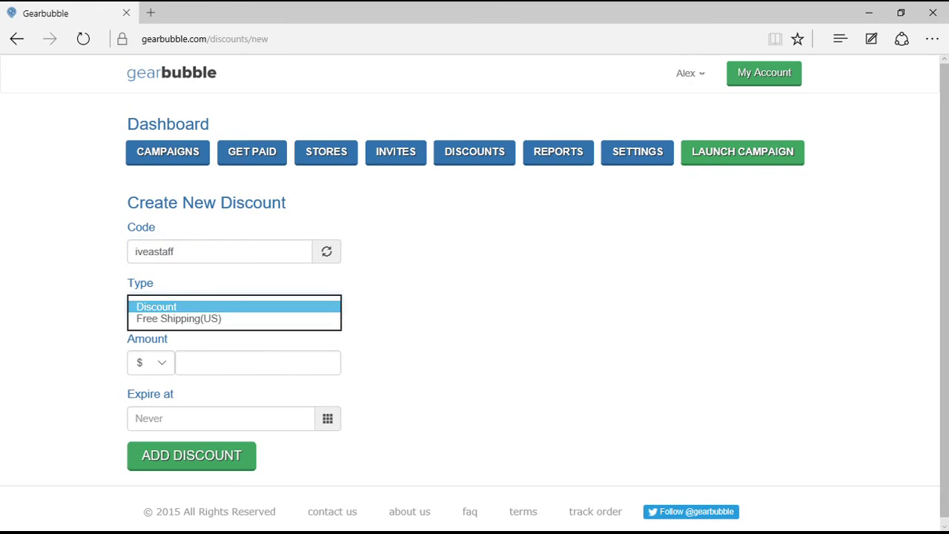
{"action": "key", "text": "Return"}
{"action": "left_click", "coordinate": [258, 363]}
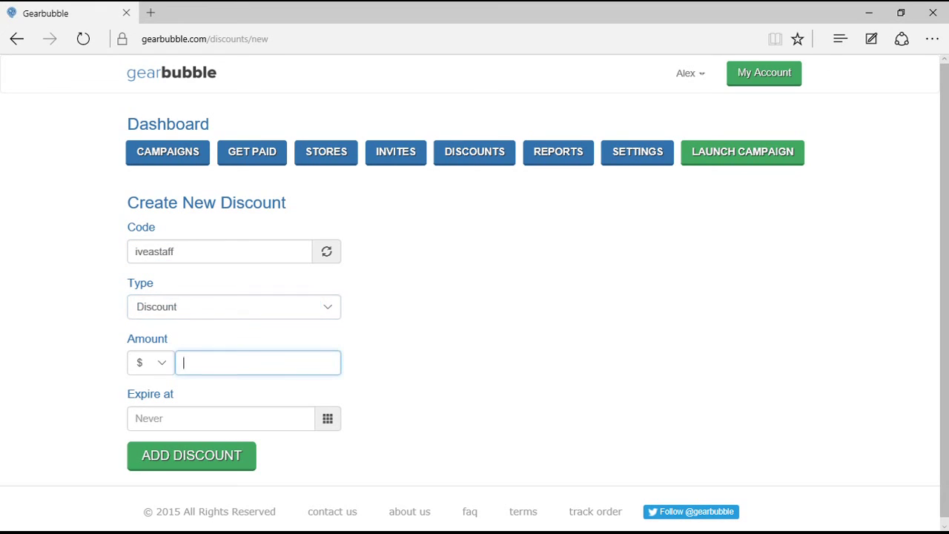
{"action": "type", "text": "10"}
{"action": "key", "text": "Return"}
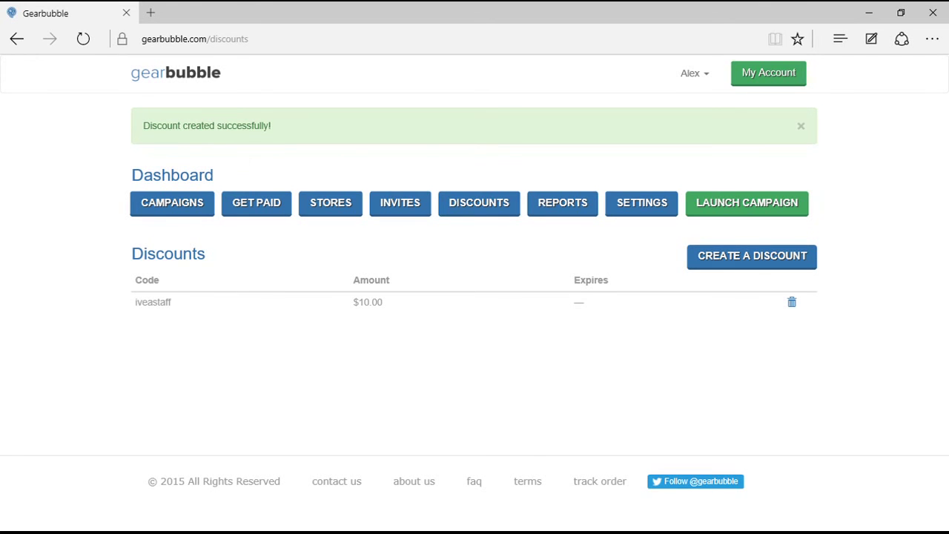
{"action": "double_click", "coordinate": [153, 302]}
Browse the Global, Product and Storefront sales reports, ending back on Global.
{"action": "left_click", "coordinate": [562, 202]}
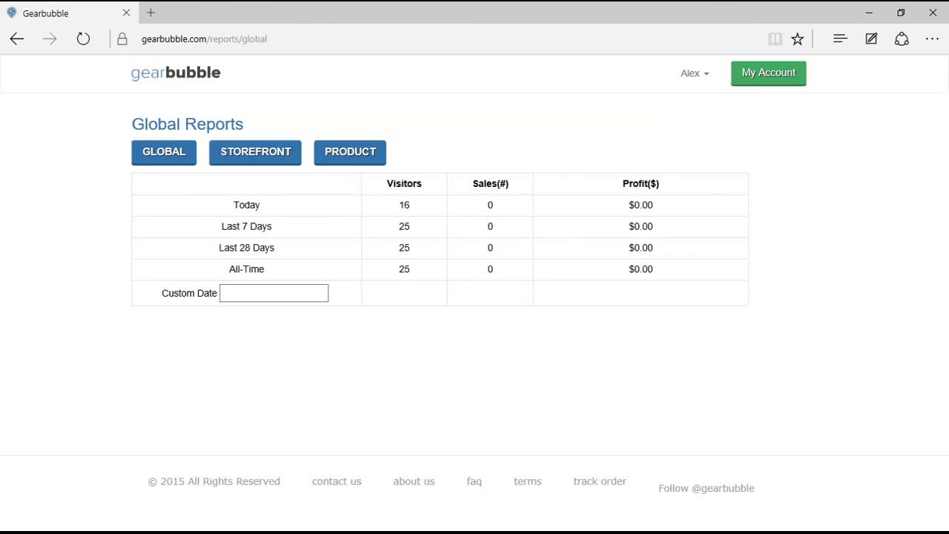
{"action": "left_click", "coordinate": [274, 292]}
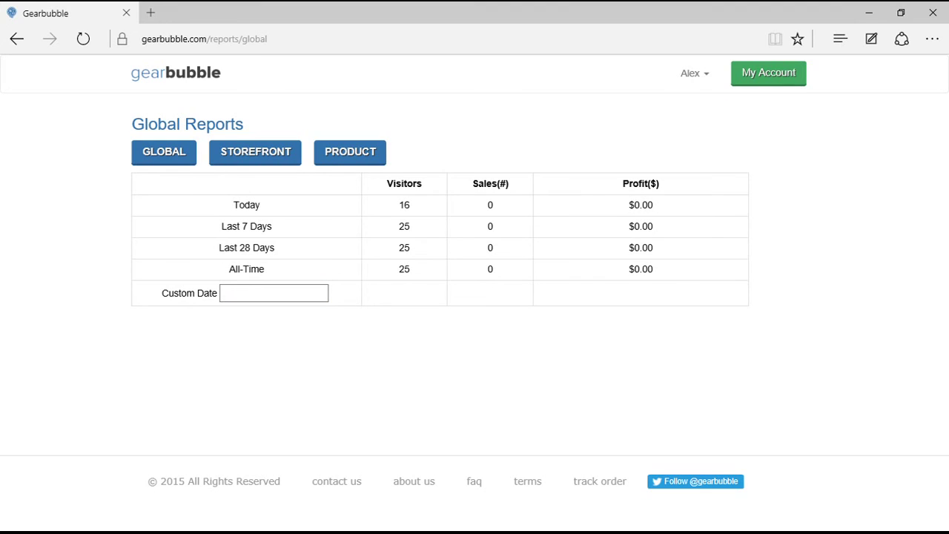
{"action": "left_click", "coordinate": [350, 151]}
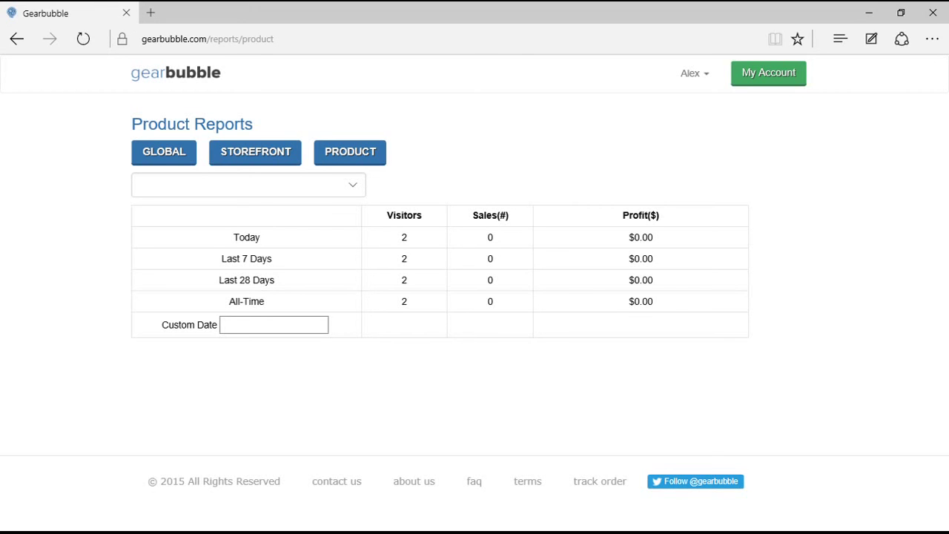
{"action": "left_click", "coordinate": [255, 151]}
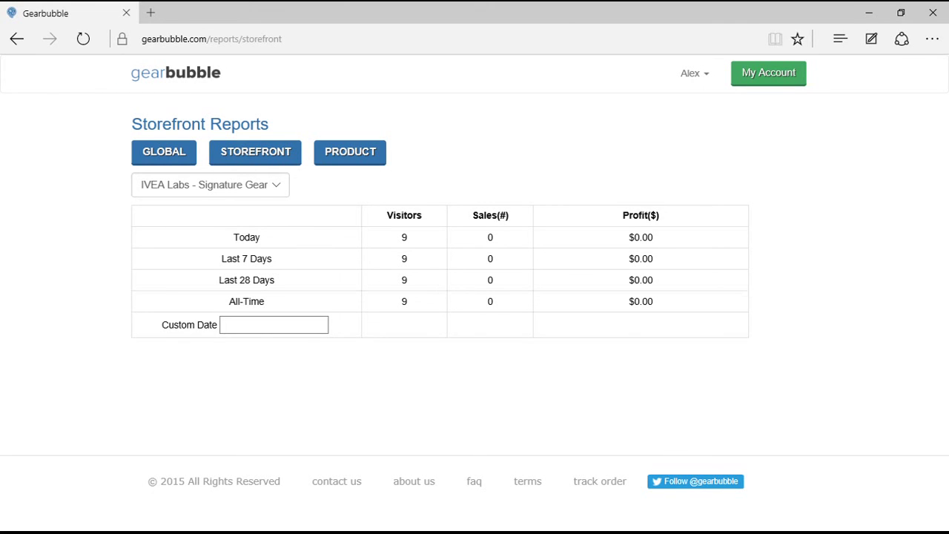
{"action": "left_click", "coordinate": [164, 151]}
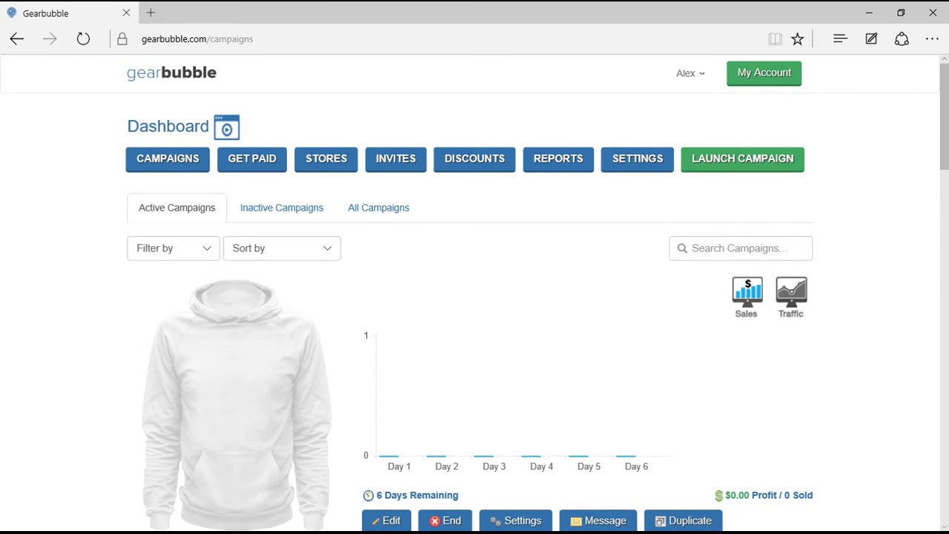
{"action": "left_click", "coordinate": [638, 159]}
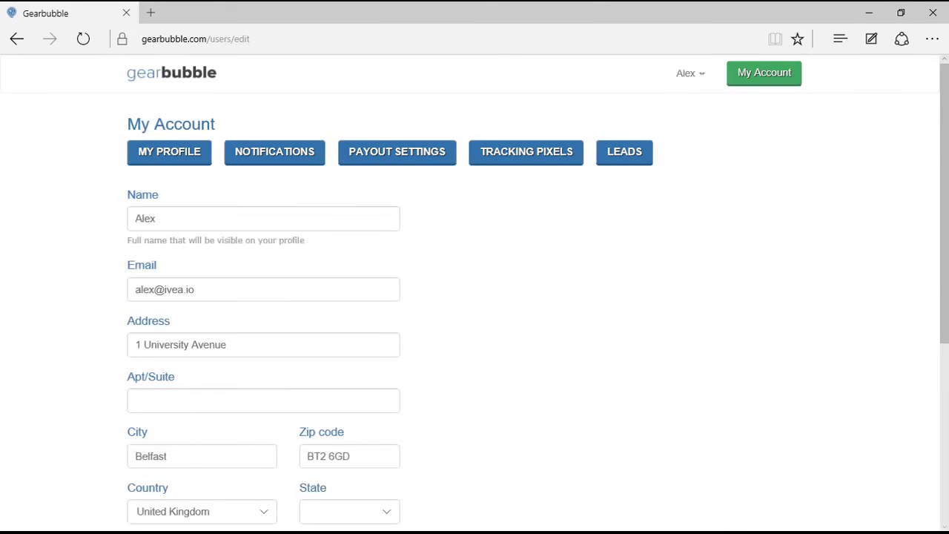
{"action": "left_click", "coordinate": [135, 218]}
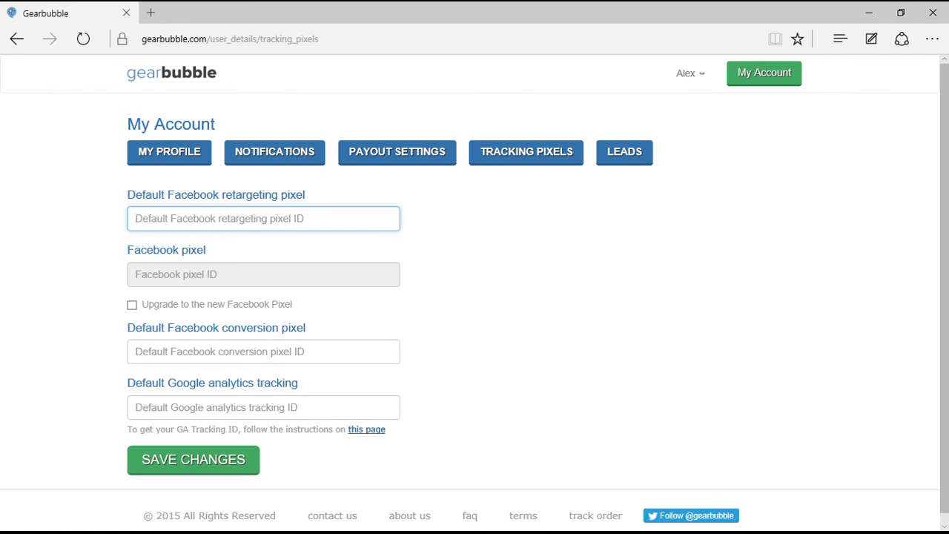
{"action": "left_click", "coordinate": [275, 151]}
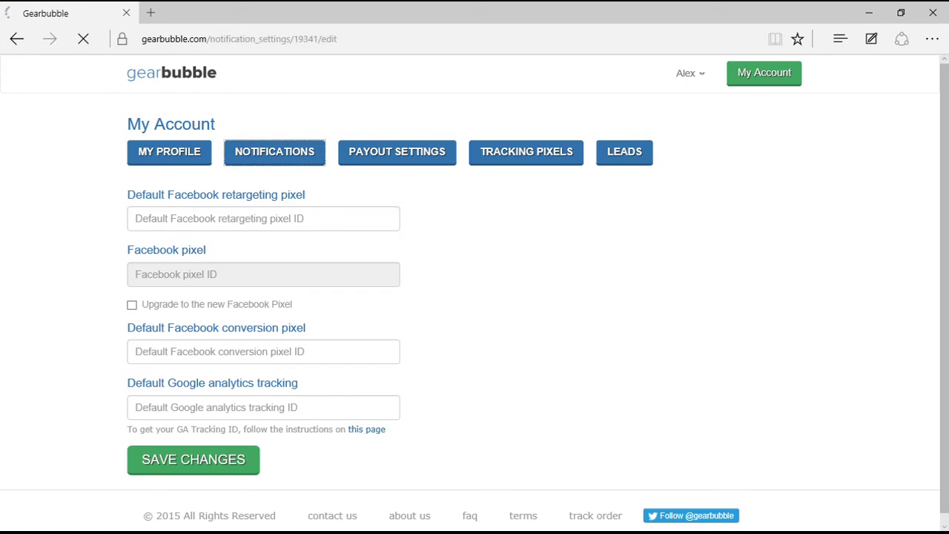
{"action": "left_click", "coordinate": [140, 251]}
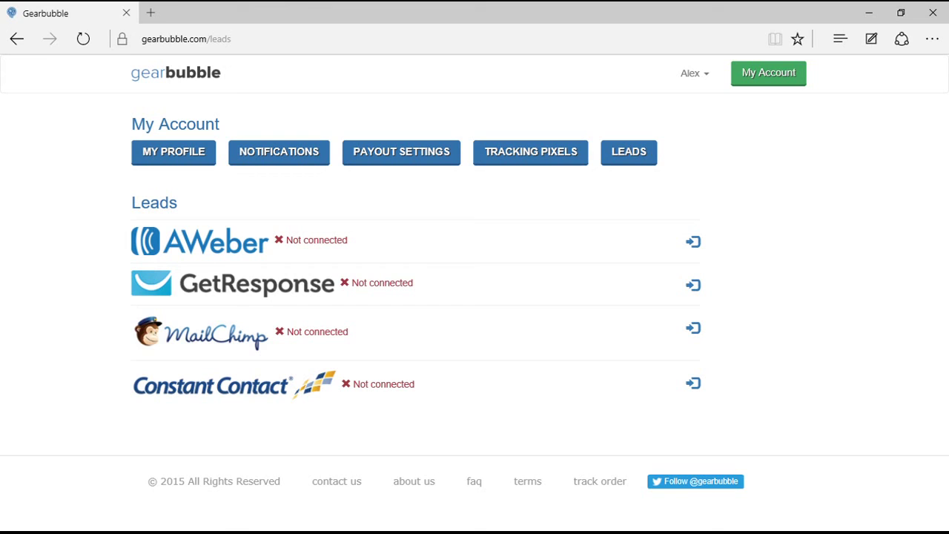
{"action": "left_click", "coordinate": [174, 151]}
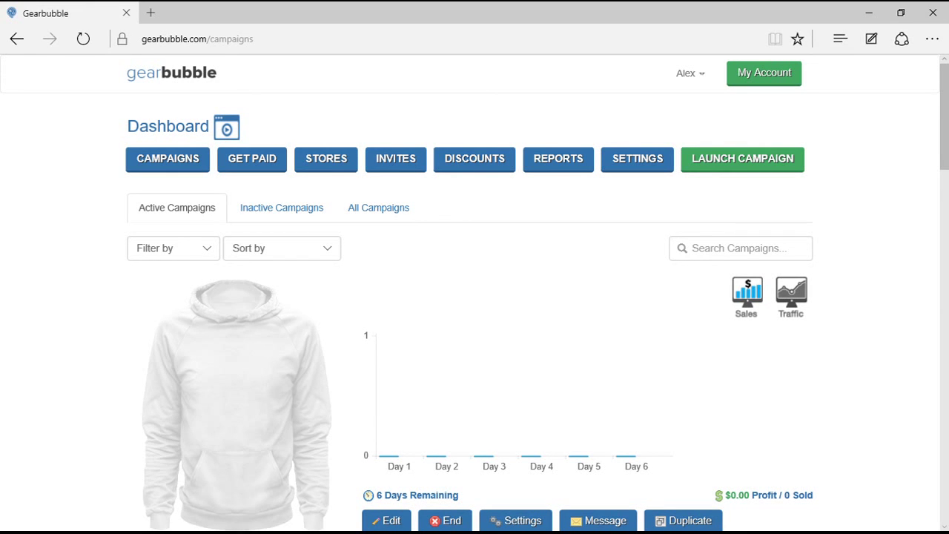
Launch a new campaign and dismiss the Manual Approval notice that hats and beanies unlock after 100 sales.
{"action": "left_click", "coordinate": [742, 159]}
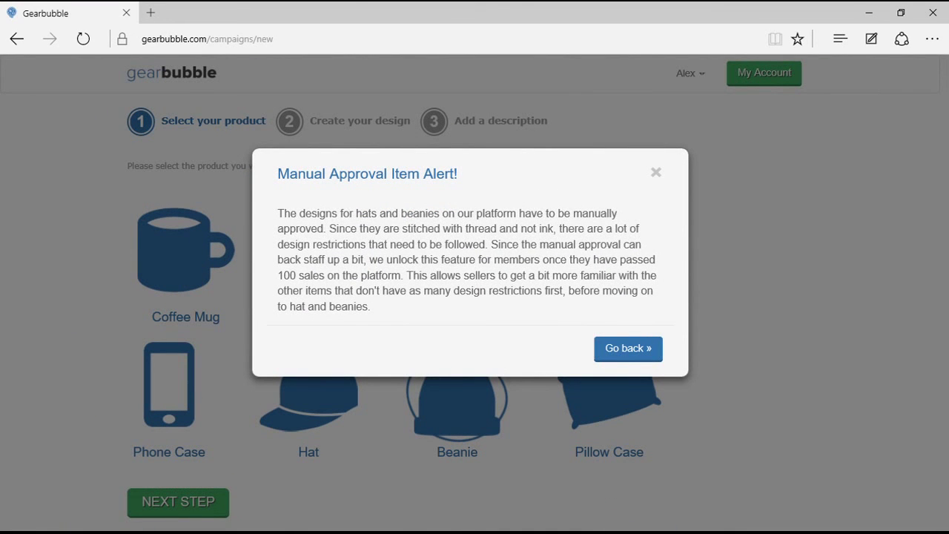
{"action": "left_click_drag", "start_coordinate": [278, 214], "coordinate": [479, 259]}
{"action": "left_click_drag", "start_coordinate": [329, 228], "coordinate": [554, 229]}
{"action": "key", "text": "ctrl+plus"}
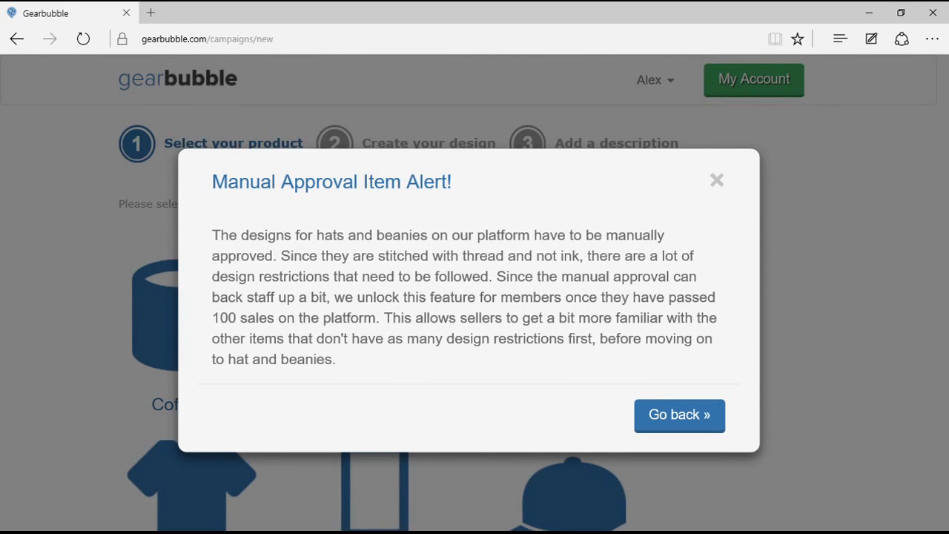
{"action": "key", "text": "ctrl+minus"}
{"action": "key", "text": "Escape"}
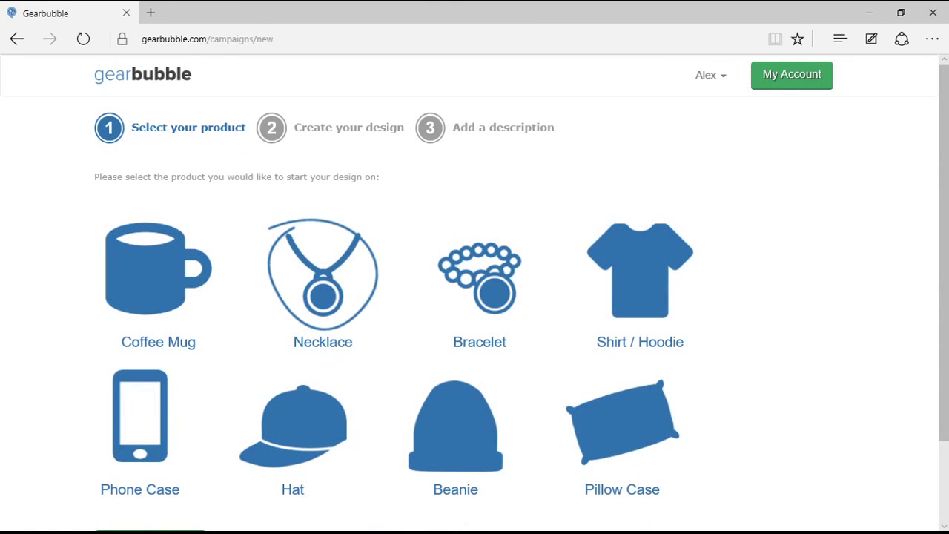
Choose the Necklace product and continue to the design step.
{"action": "scroll", "coordinate": [475, 297], "scroll_direction": "down", "scroll_amount": 2}
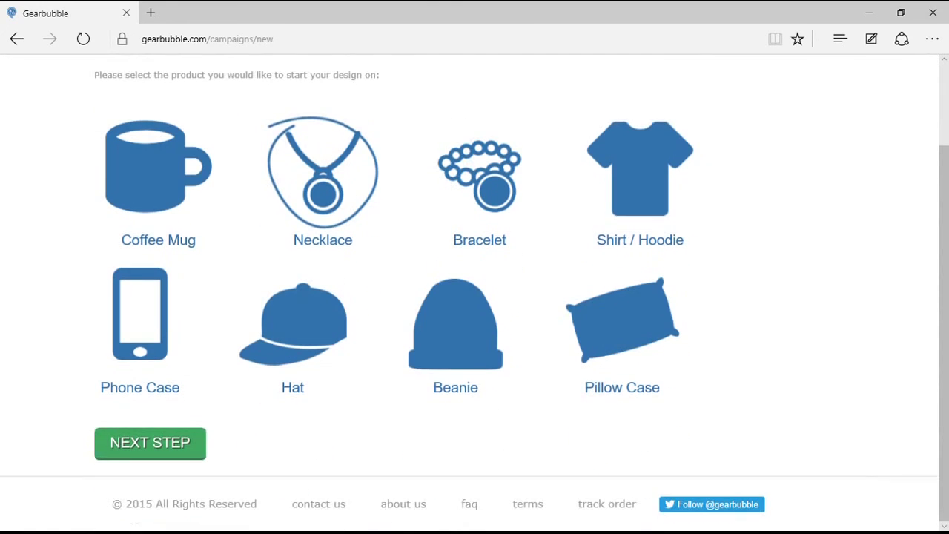
{"action": "left_click", "coordinate": [150, 442]}
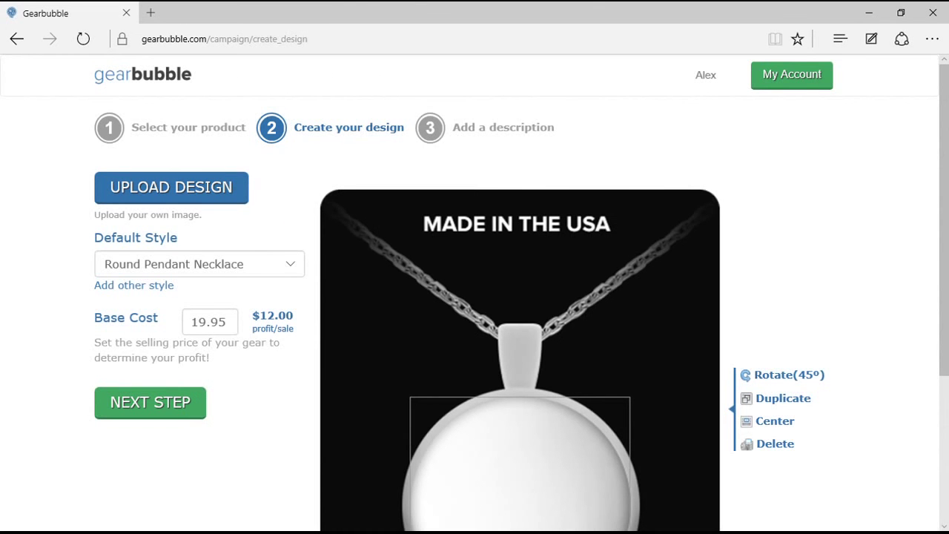
{"action": "scroll", "coordinate": [474, 297], "scroll_direction": "down", "scroll_amount": 2}
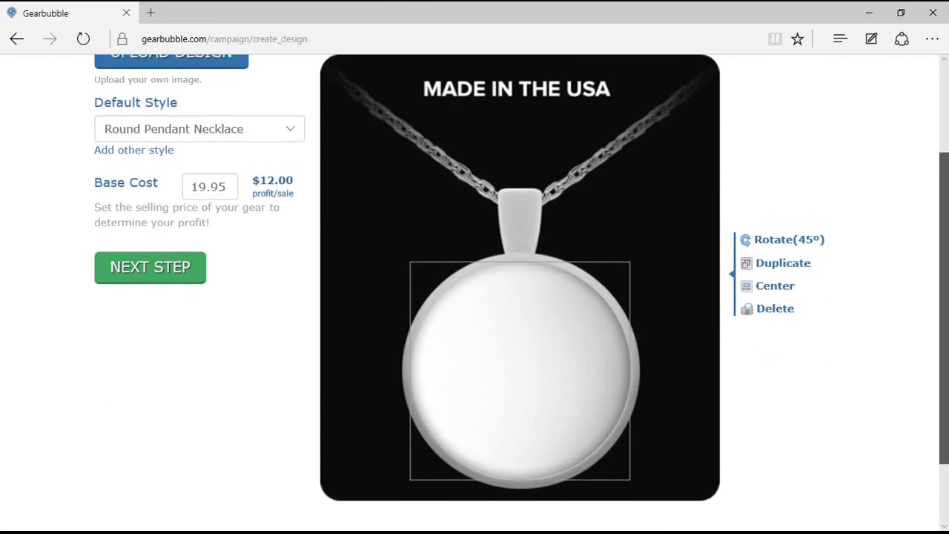
{"action": "scroll", "coordinate": [475, 297], "scroll_direction": "up", "scroll_amount": 1}
{"action": "scroll", "coordinate": [475, 297], "scroll_direction": "down", "scroll_amount": 1}
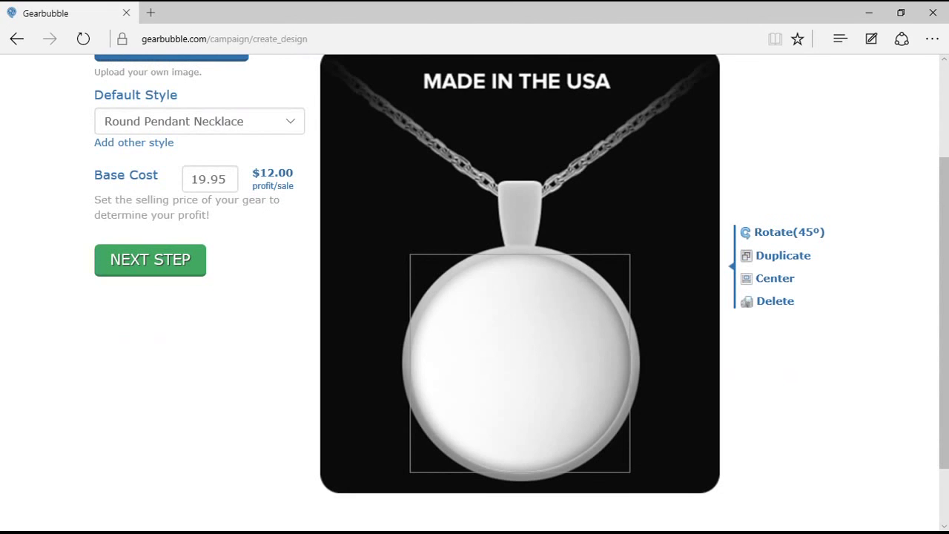
Preview the Heart and Square pendant styles, then settle on Round Pendant Necklace.
{"action": "left_click", "coordinate": [199, 121]}
{"action": "left_click", "coordinate": [170, 148]}
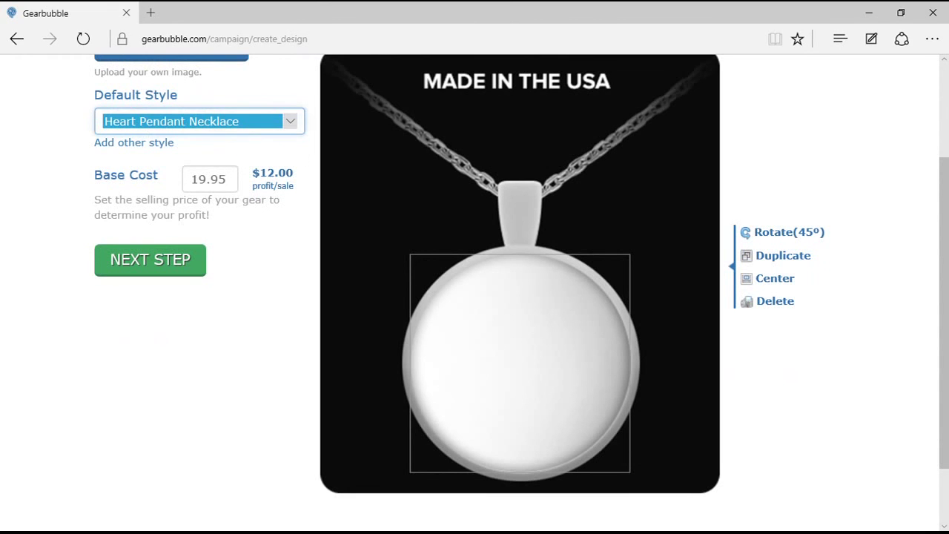
{"action": "key", "text": "alt+Down"}
{"action": "key", "text": "Up"}
{"action": "key", "text": "Return"}
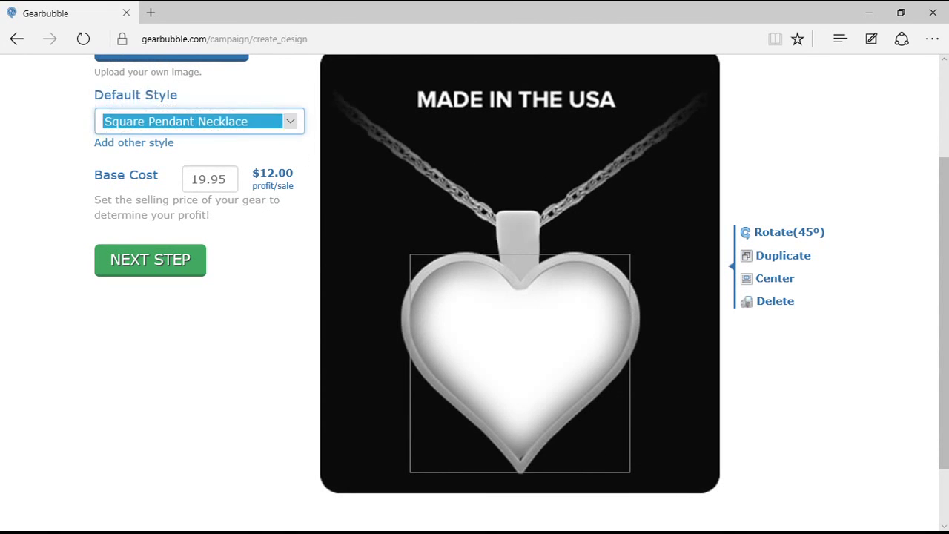
{"action": "key", "text": "alt+Down"}
{"action": "key", "text": "Up"}
{"action": "key", "text": "Return"}
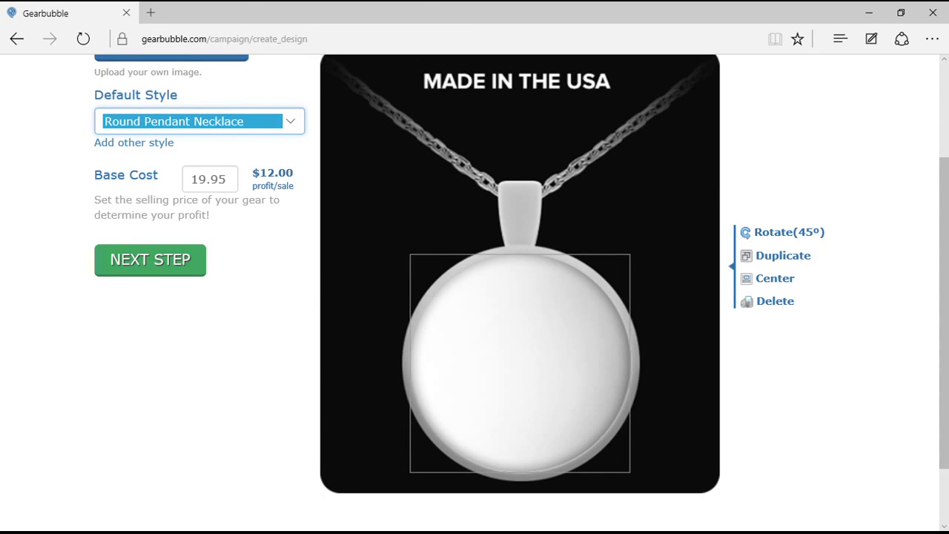
Set the necklace's Base Cost to 7.95, replacing an initial entry of 10.
{"action": "key", "text": "Tab"}
{"action": "type", "text": "10"}
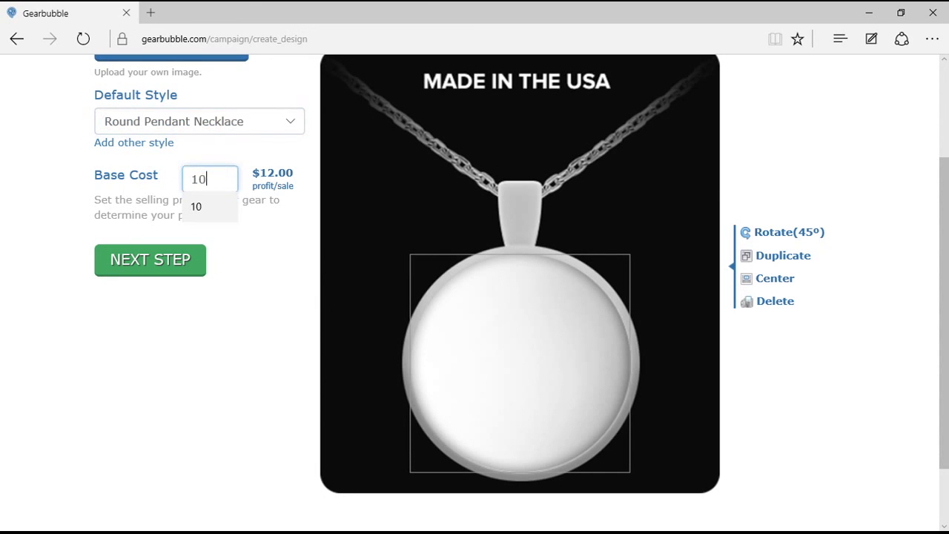
{"action": "key", "text": "Tab"}
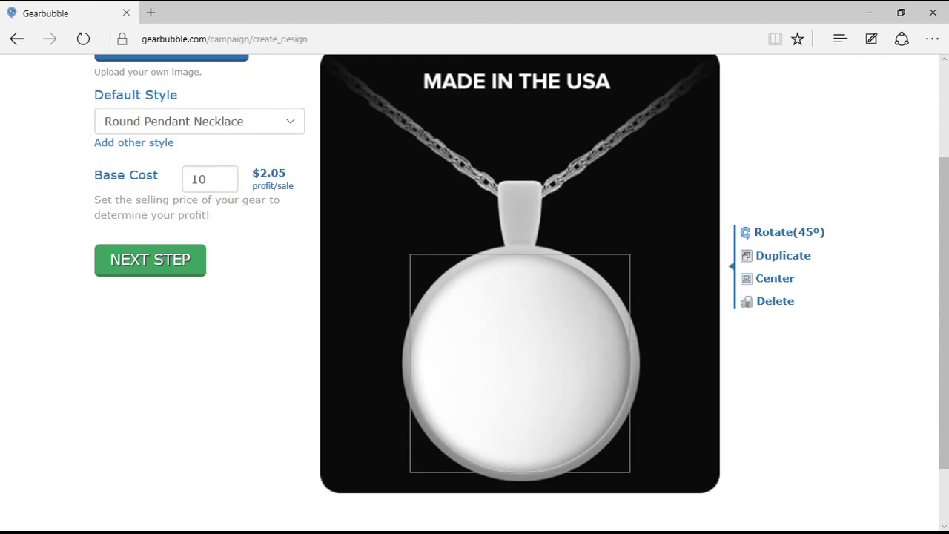
{"action": "key", "text": "shift+Tab"}
{"action": "type", "text": "7"}
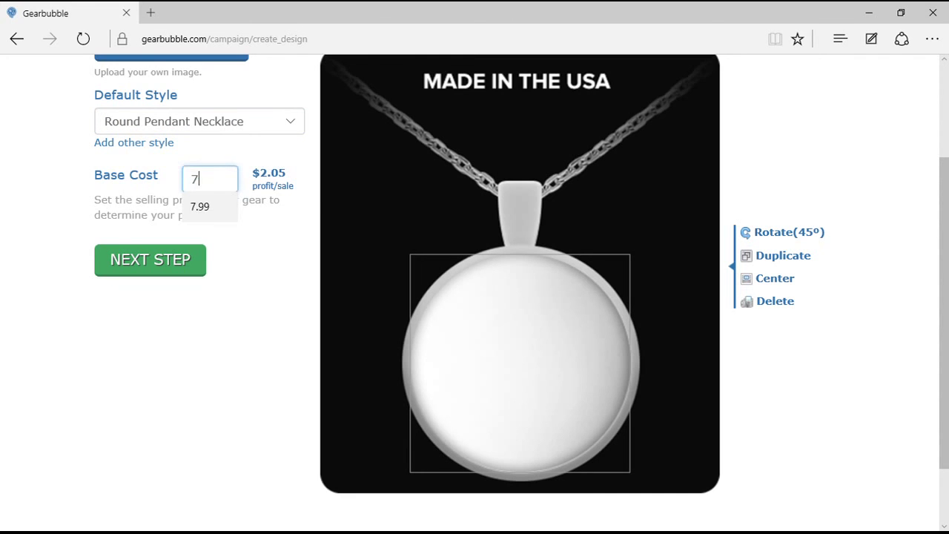
{"action": "type", "text": ".95"}
{"action": "key", "text": "Tab"}
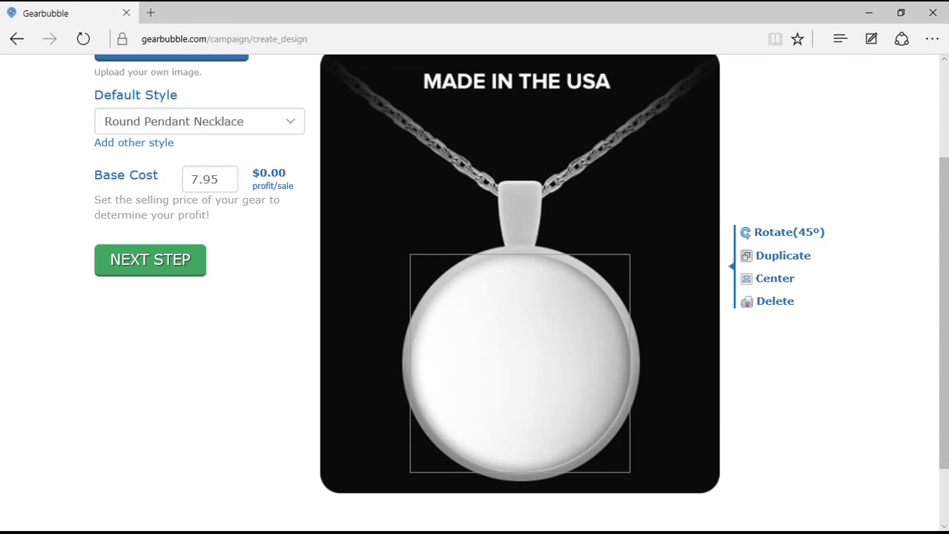
{"action": "scroll", "coordinate": [474, 297], "scroll_direction": "up", "scroll_amount": 2}
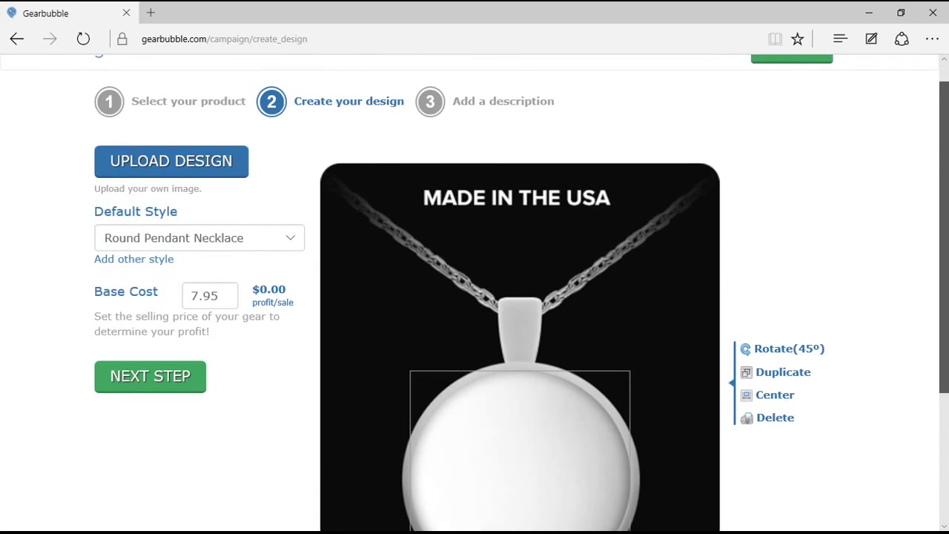
{"action": "scroll", "coordinate": [474, 296], "scroll_direction": "down", "scroll_amount": 1}
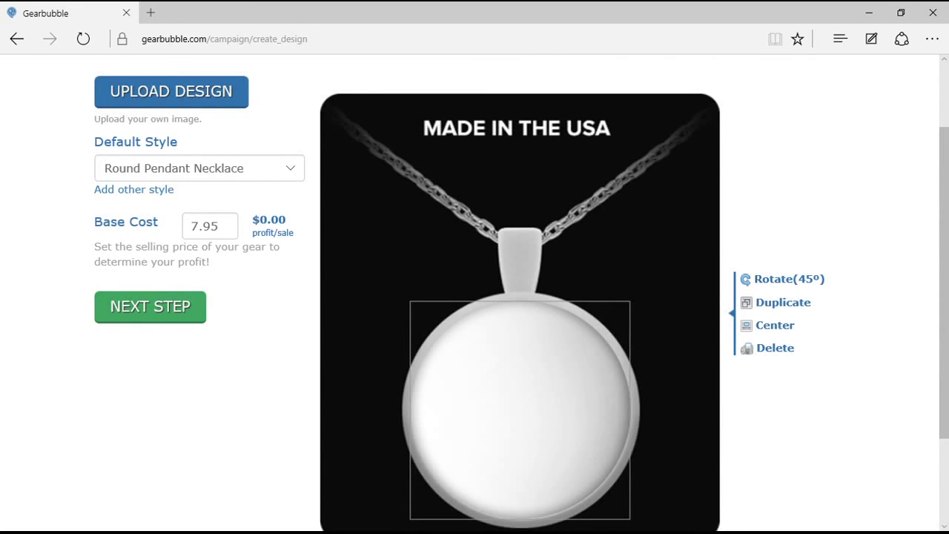
{"action": "scroll", "coordinate": [519, 297], "scroll_direction": "up", "scroll_amount": 2}
{"action": "scroll", "coordinate": [475, 297], "scroll_direction": "down", "scroll_amount": 3}
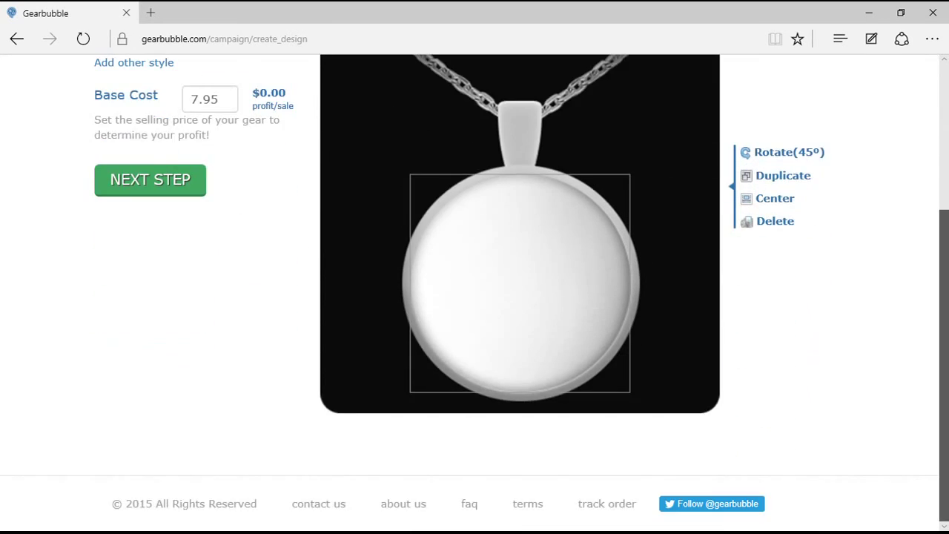
{"action": "scroll", "coordinate": [475, 296], "scroll_direction": "up", "scroll_amount": 3}
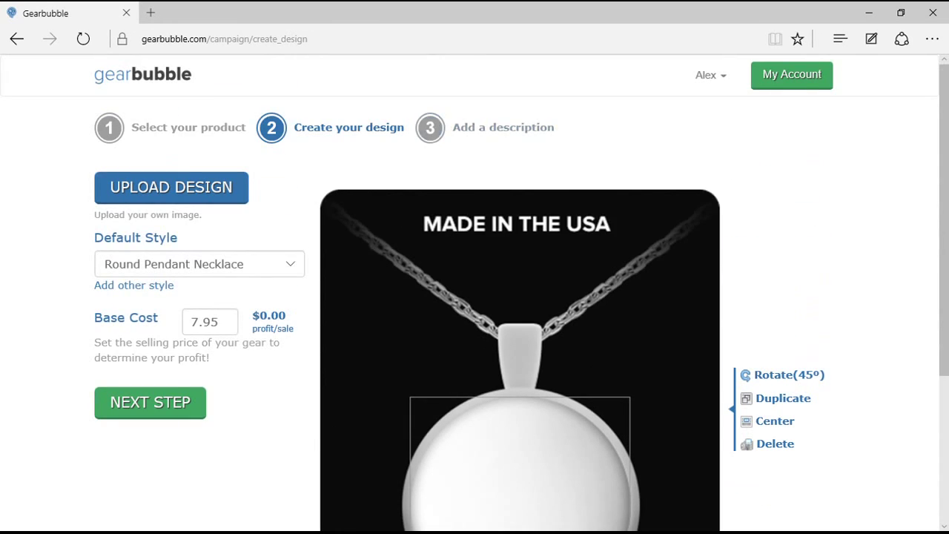
Go from the campaigns dashboard through Stores to the live IVEA Labs - Signature Gear storefront and browse it.
{"action": "left_click", "coordinate": [143, 74]}
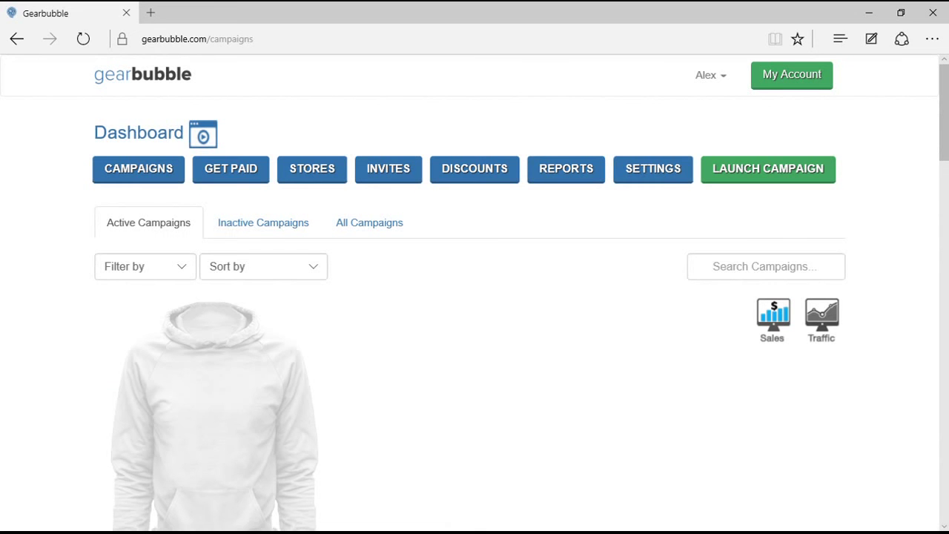
{"action": "left_click", "coordinate": [312, 168]}
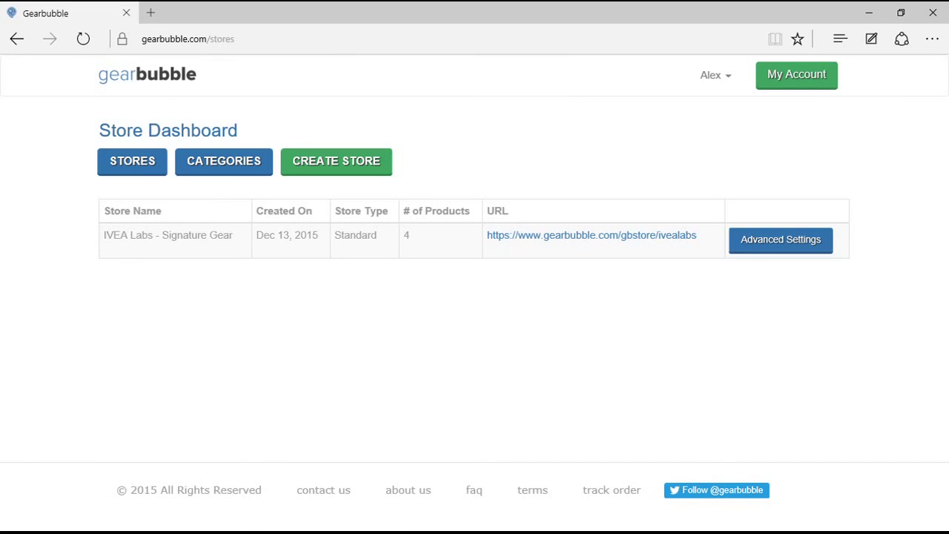
{"action": "left_click", "coordinate": [592, 235]}
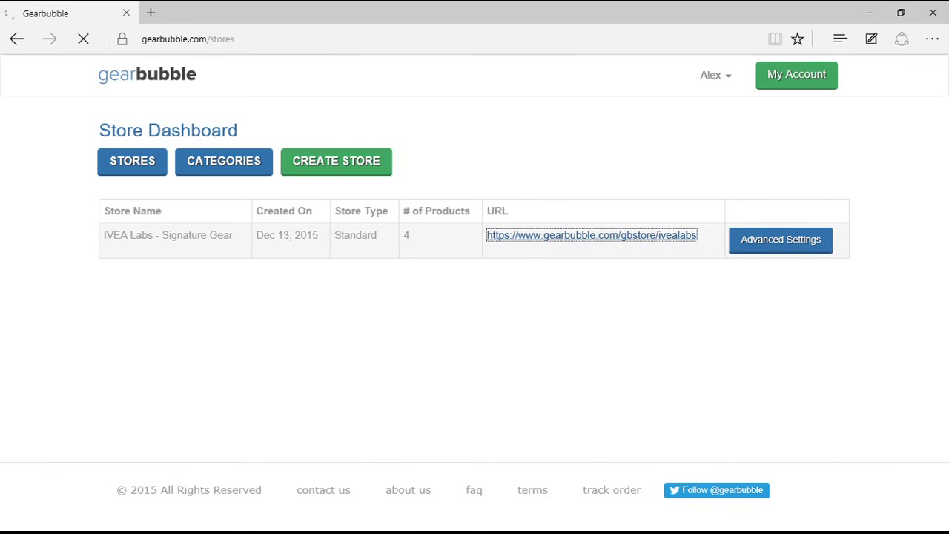
{"action": "scroll", "coordinate": [474, 296], "scroll_direction": "down", "scroll_amount": 4}
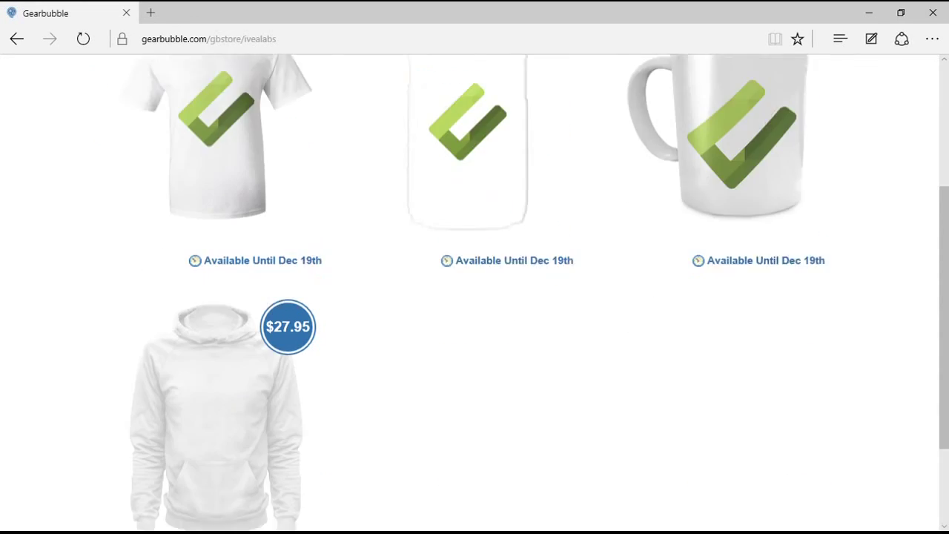
{"action": "scroll", "coordinate": [475, 297], "scroll_direction": "up", "scroll_amount": 4}
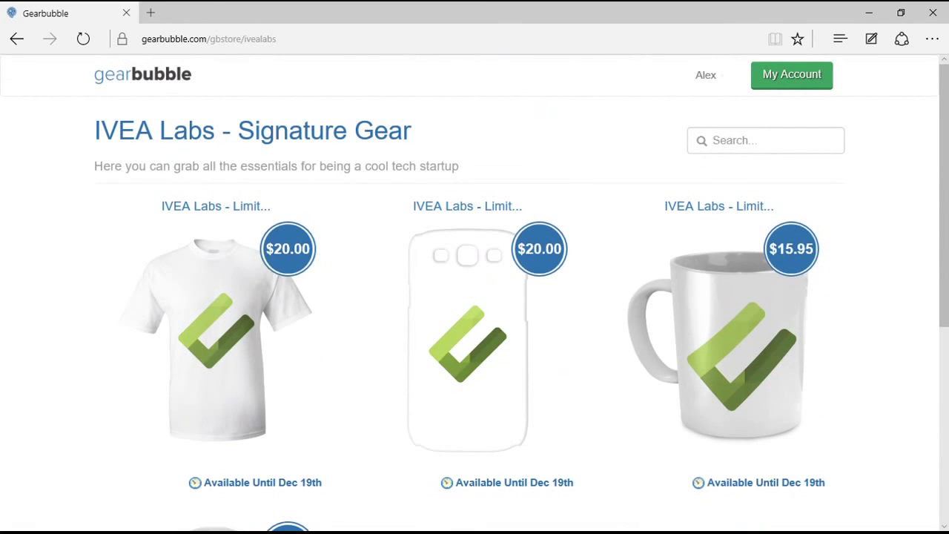
{"action": "scroll", "coordinate": [475, 297], "scroll_direction": "down", "scroll_amount": 5}
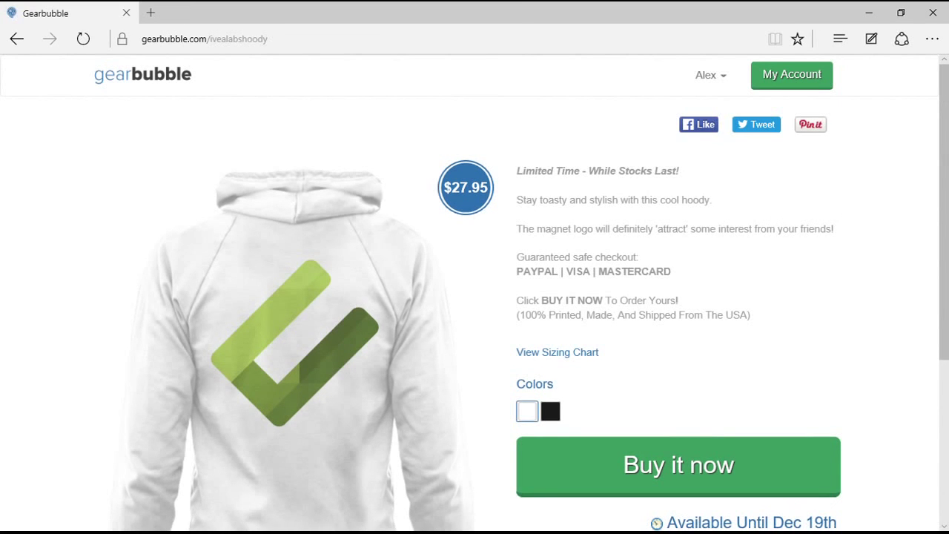
{"action": "scroll", "coordinate": [475, 295], "scroll_direction": "down", "scroll_amount": 2}
{"action": "scroll", "coordinate": [475, 294], "scroll_direction": "down", "scroll_amount": 3}
{"action": "scroll", "coordinate": [475, 294], "scroll_direction": "up", "scroll_amount": 4}
{"action": "scroll", "coordinate": [475, 294], "scroll_direction": "down", "scroll_amount": 1}
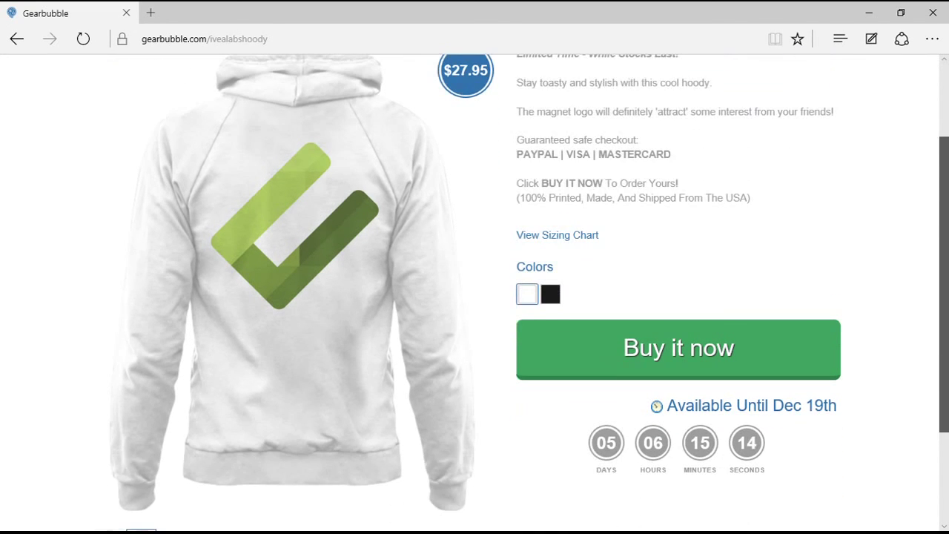
{"action": "scroll", "coordinate": [475, 295], "scroll_direction": "down", "scroll_amount": 2}
{"action": "scroll", "coordinate": [474, 294], "scroll_direction": "up", "scroll_amount": 3}
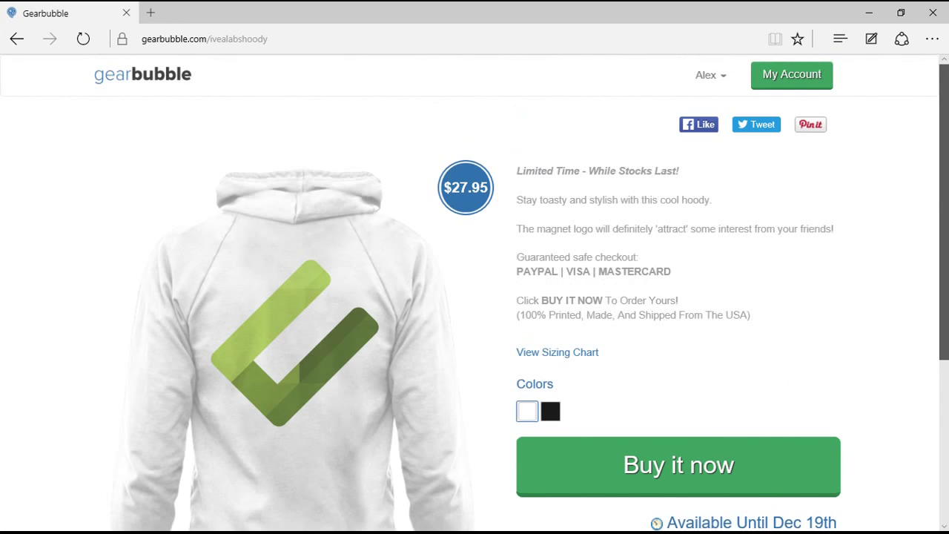